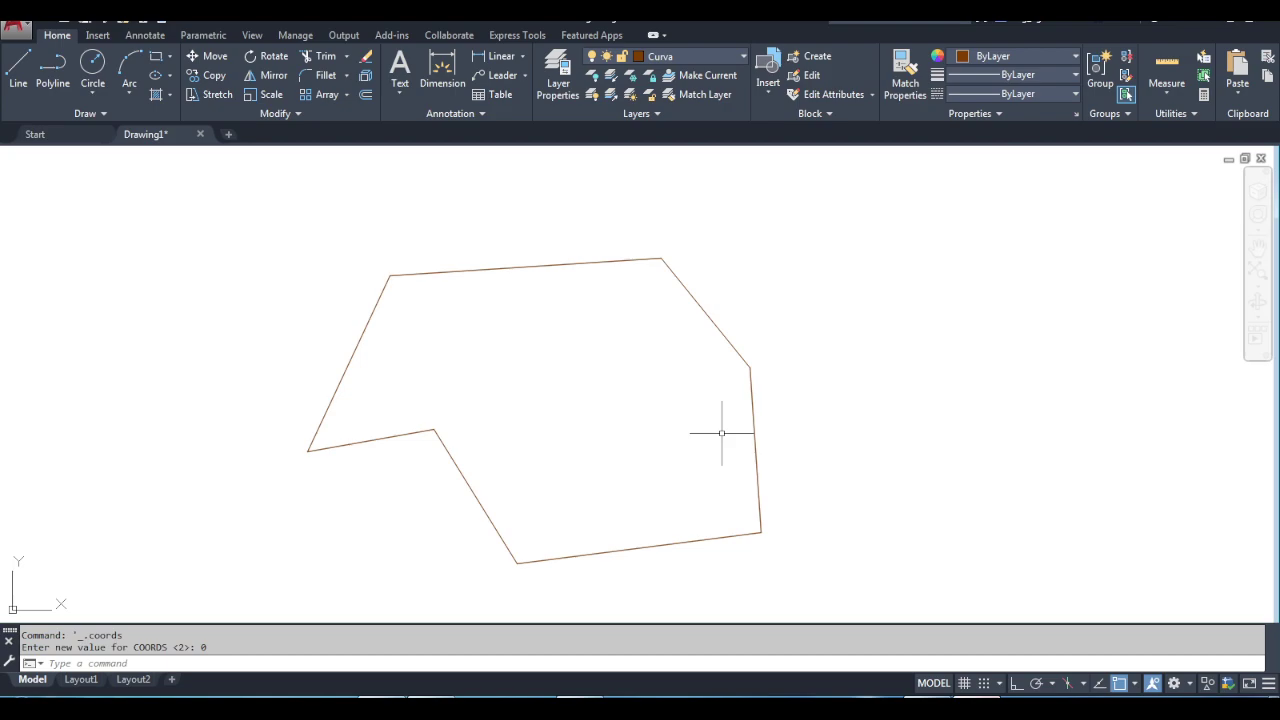
Start an area measurement and pick the polygon's lower-left, top-left and top-right vertices.
scroll(723, 422, "up", 2)
scroll(737, 386, "down", 2)
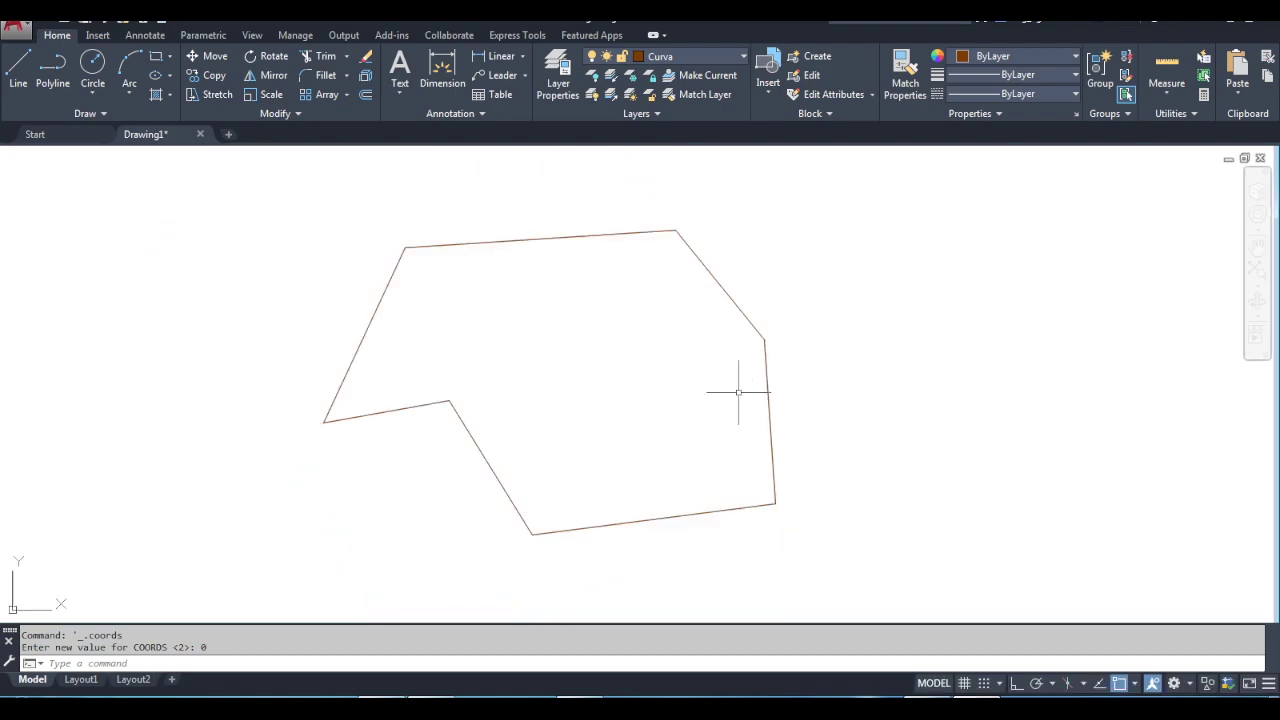
scroll(743, 382, "up", 2)
scroll(743, 380, "down", 2)
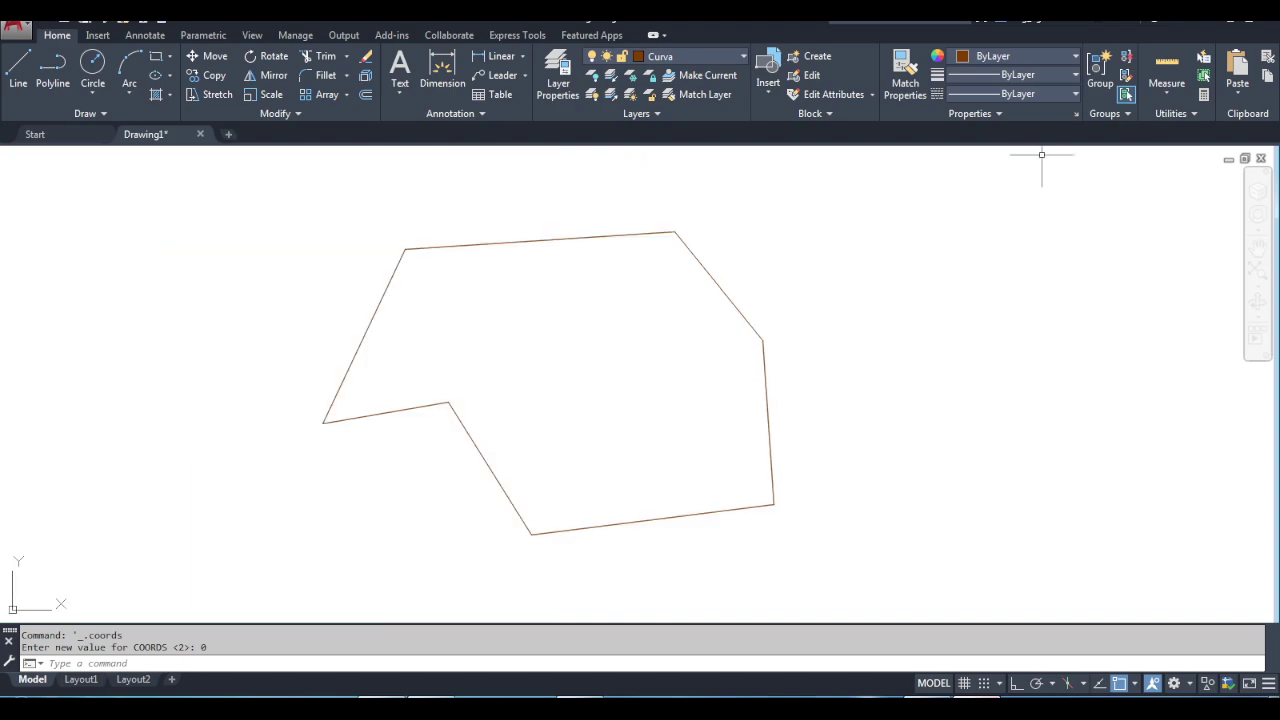
left_click(1162, 96)
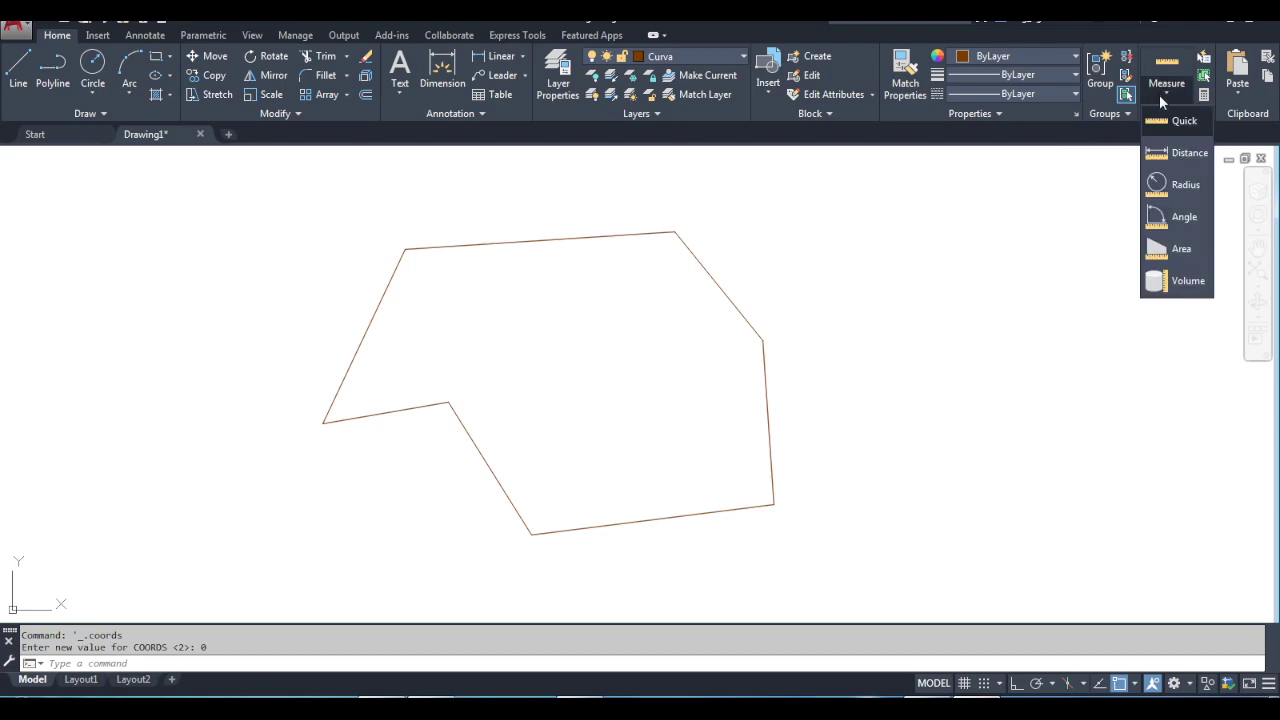
left_click(1178, 248)
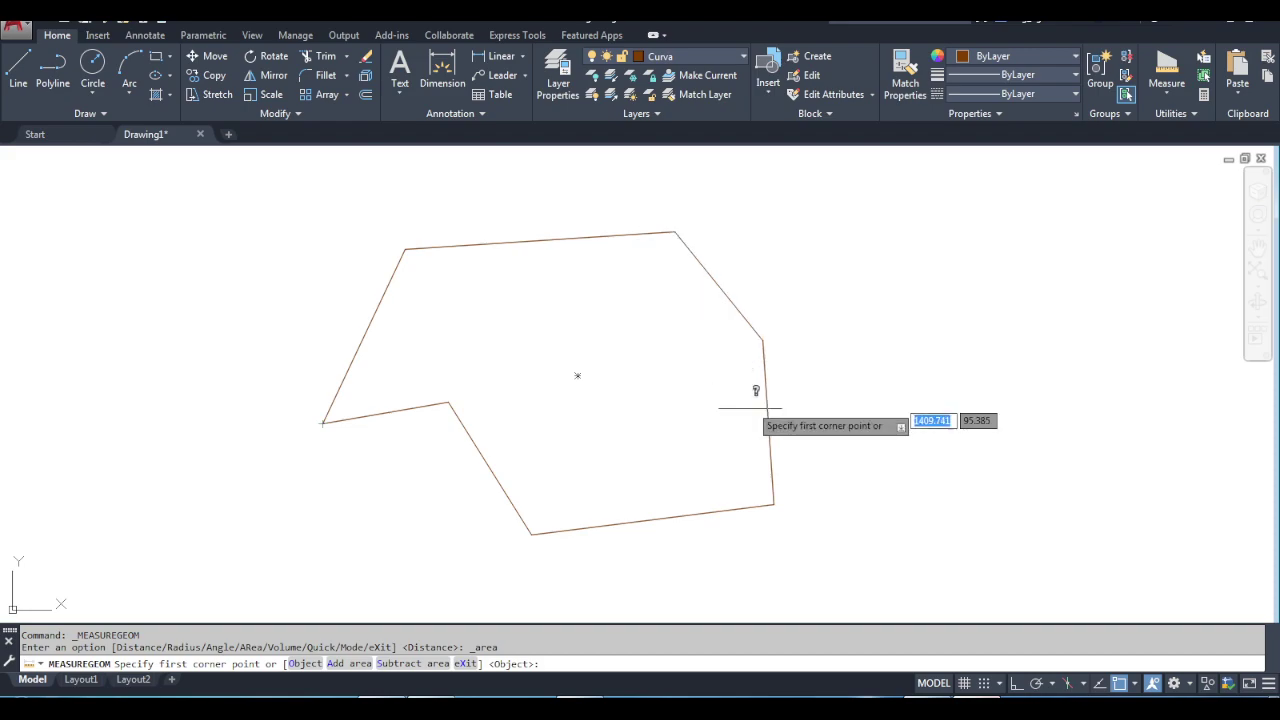
left_click(322, 423)
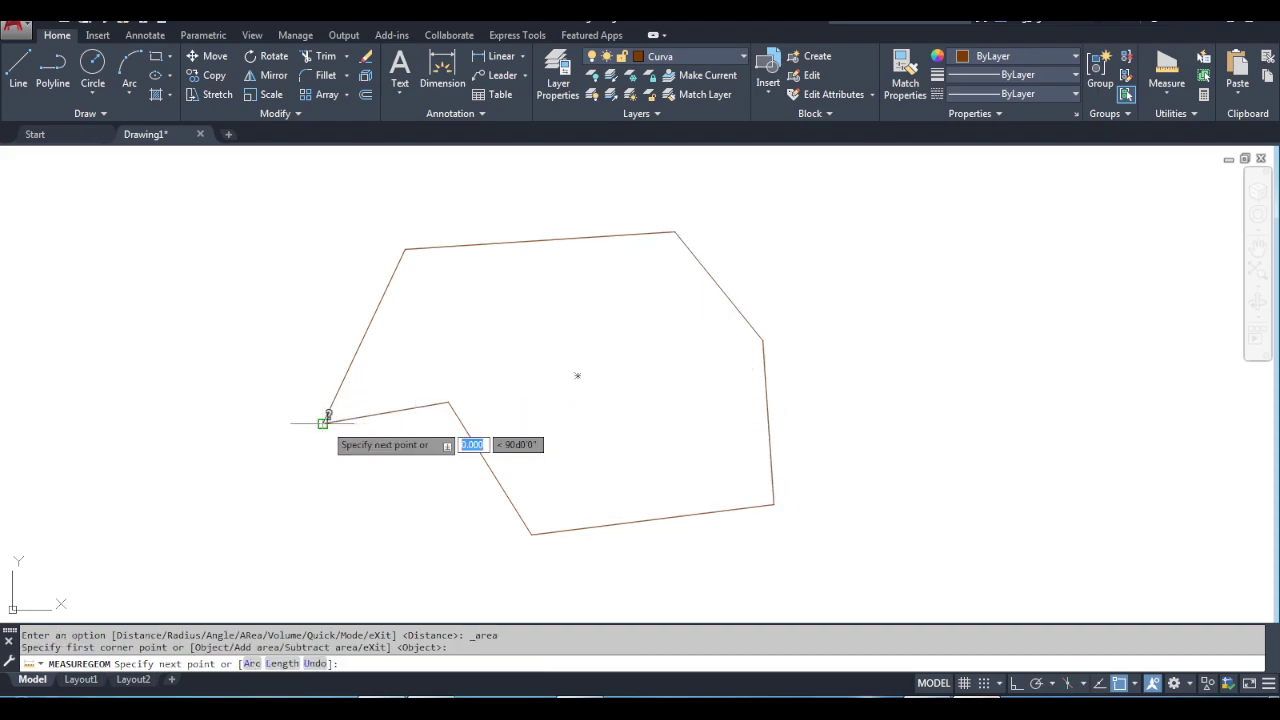
left_click(405, 248)
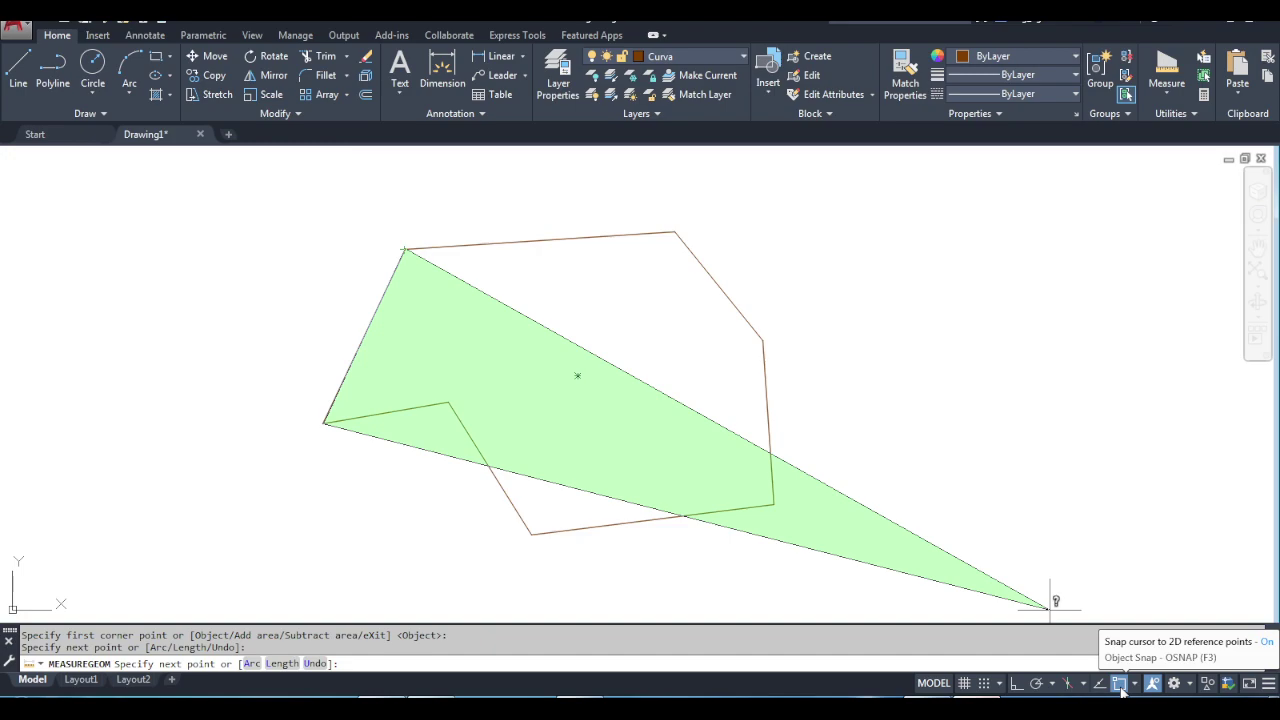
left_click(676, 231)
Pick the remaining four vertices to read area 506.164 and perimeter 94.976, then cancel.
left_click(764, 340)
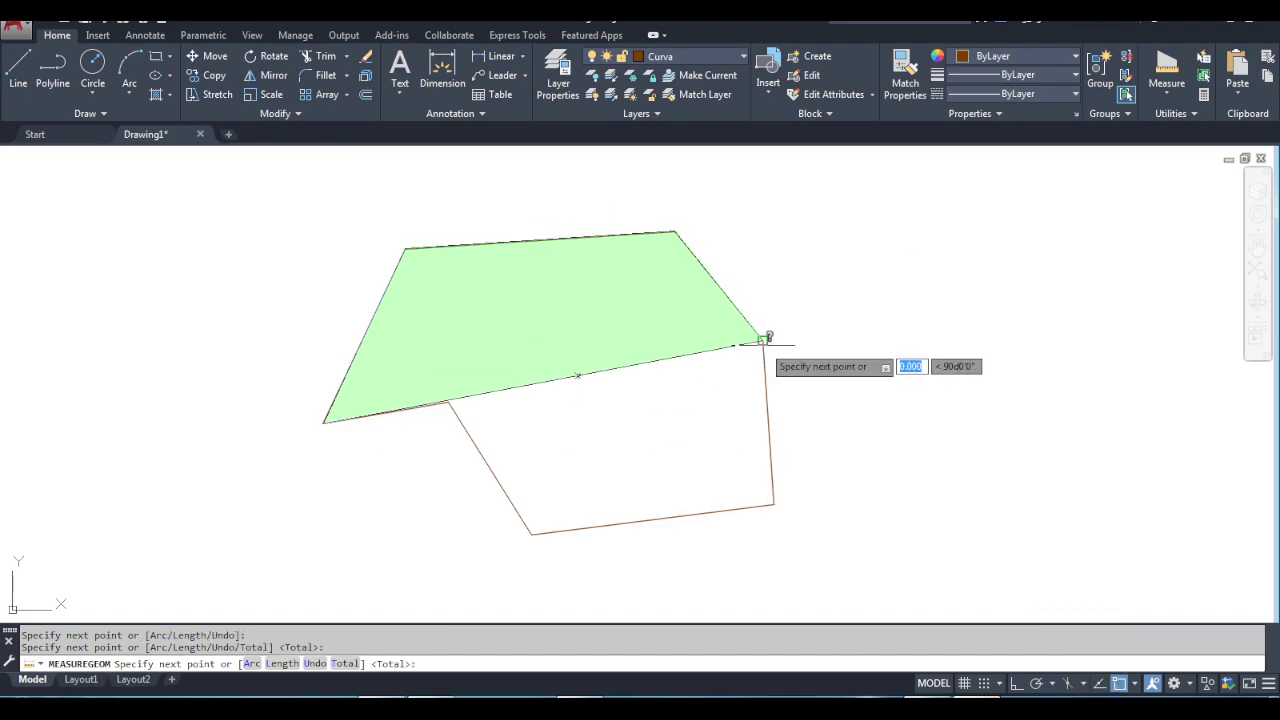
left_click(773, 503)
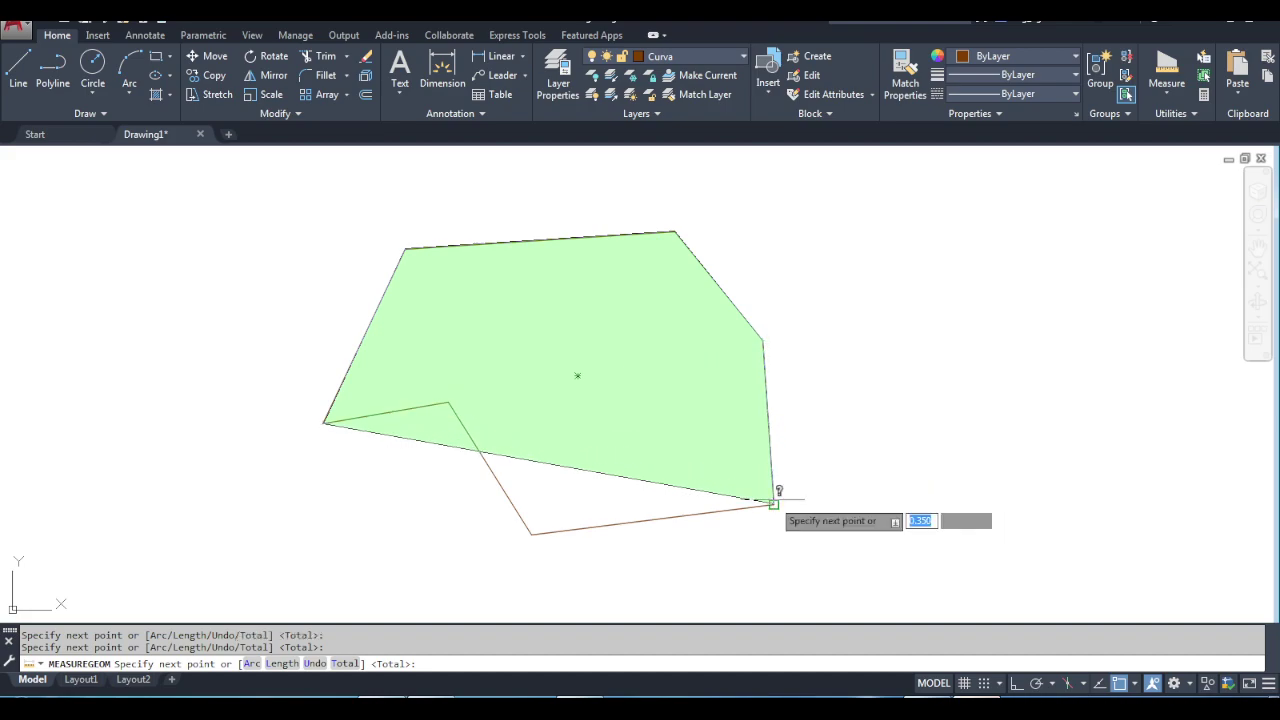
left_click(530, 533)
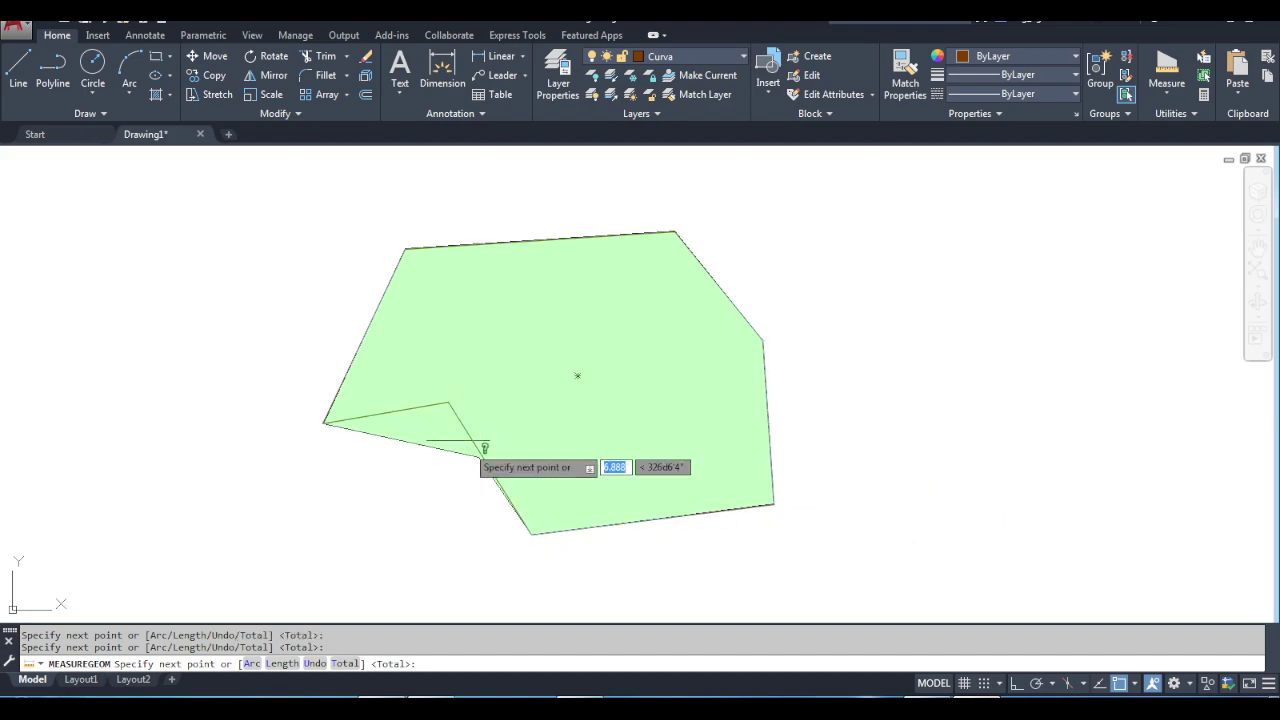
left_click(448, 402)
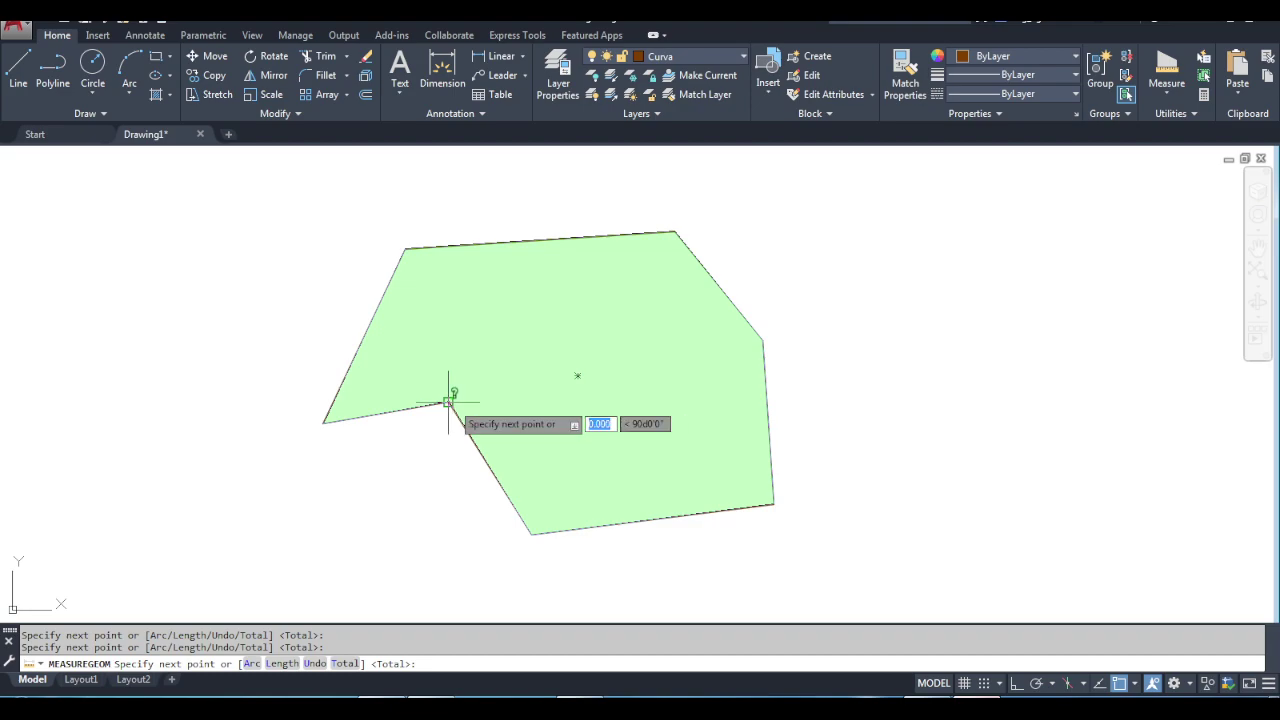
key("Return")
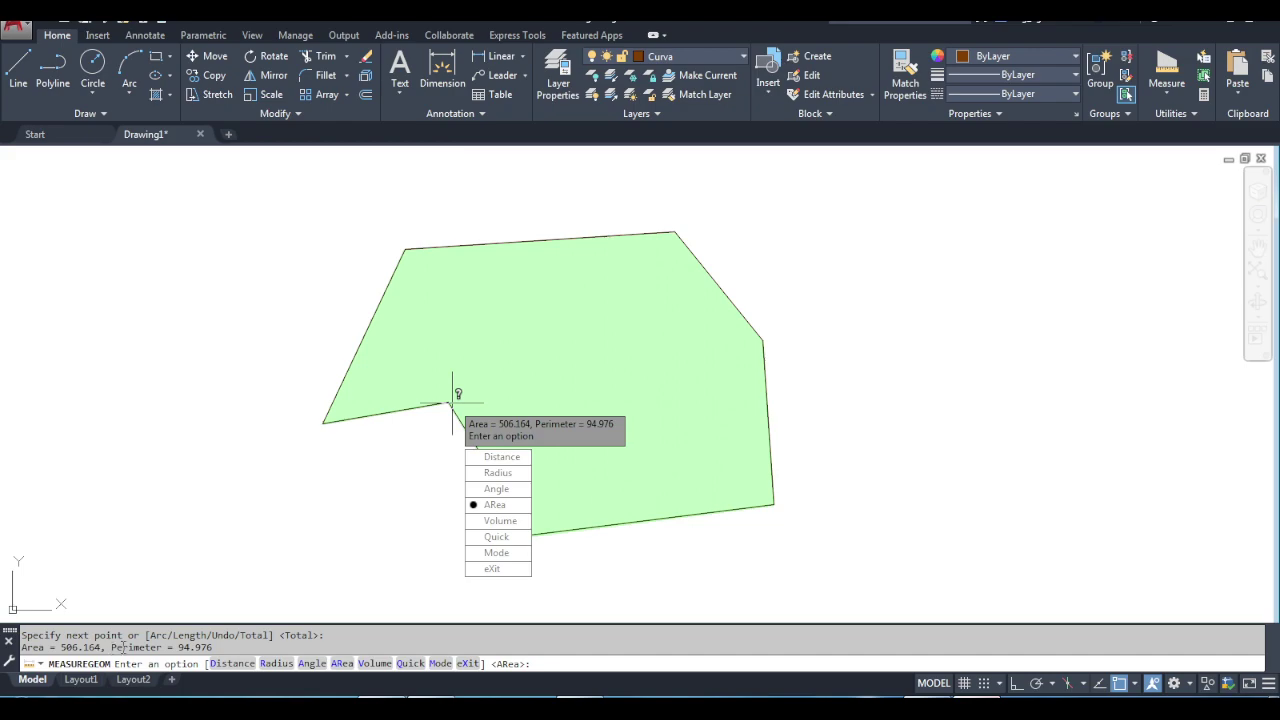
left_click_drag(122, 647, 240, 648)
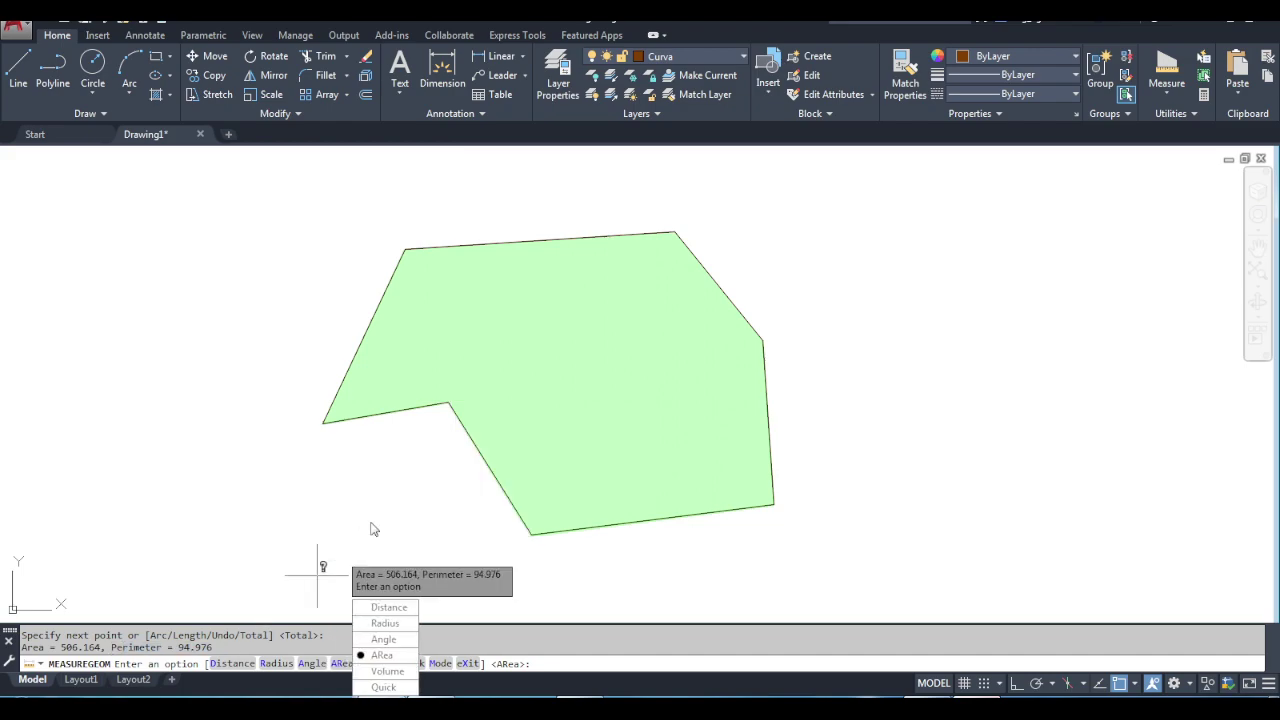
key("Escape")
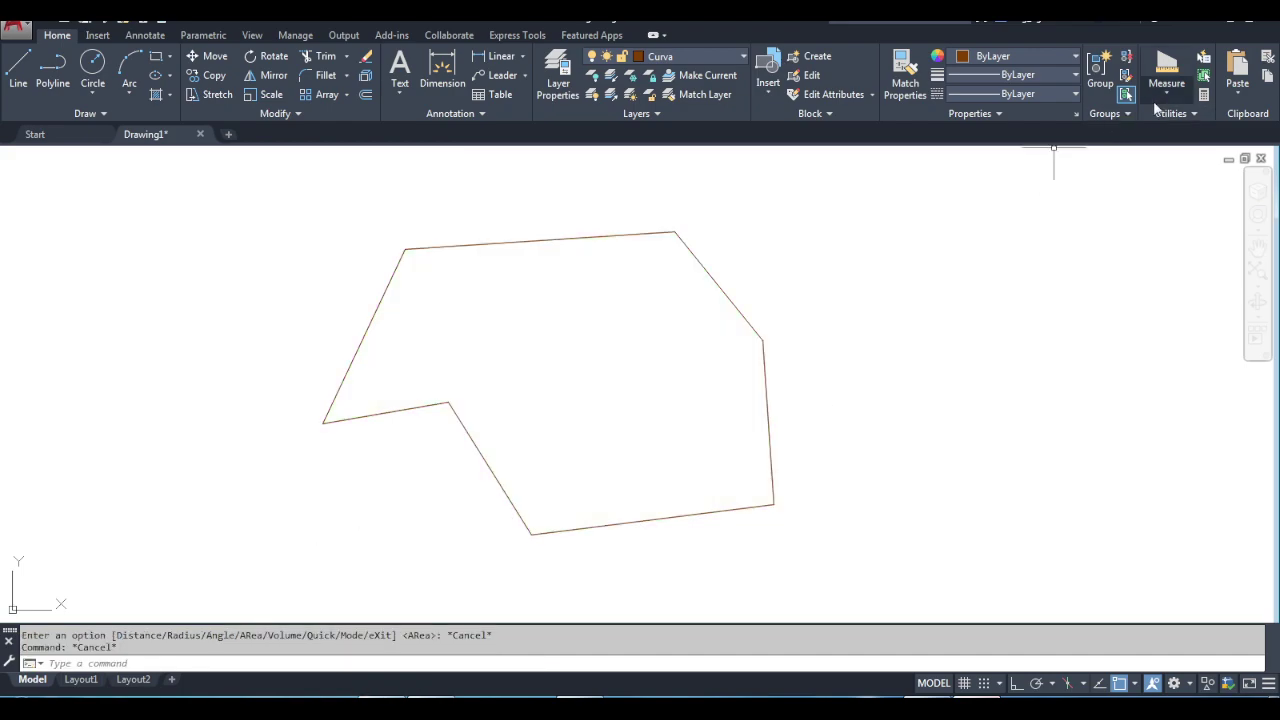
Re-run Measure Area and pick the polygon's first four vertices again.
left_click(1162, 101)
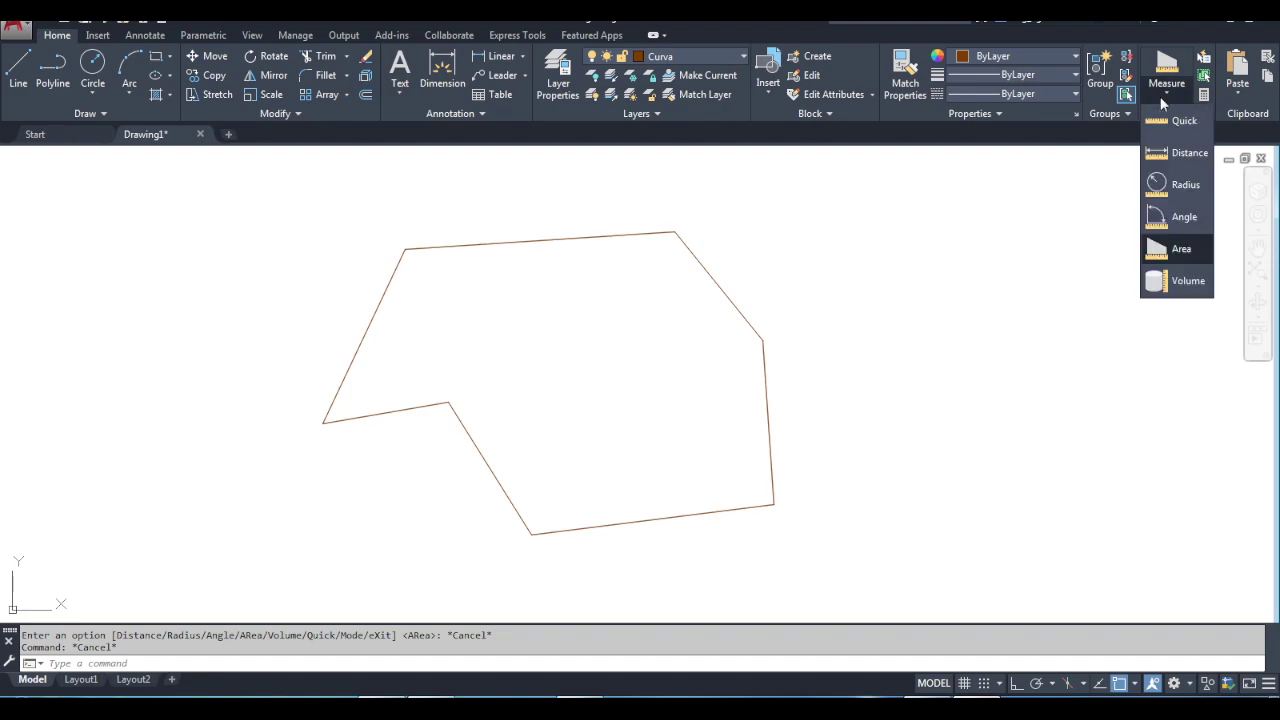
left_click(1175, 246)
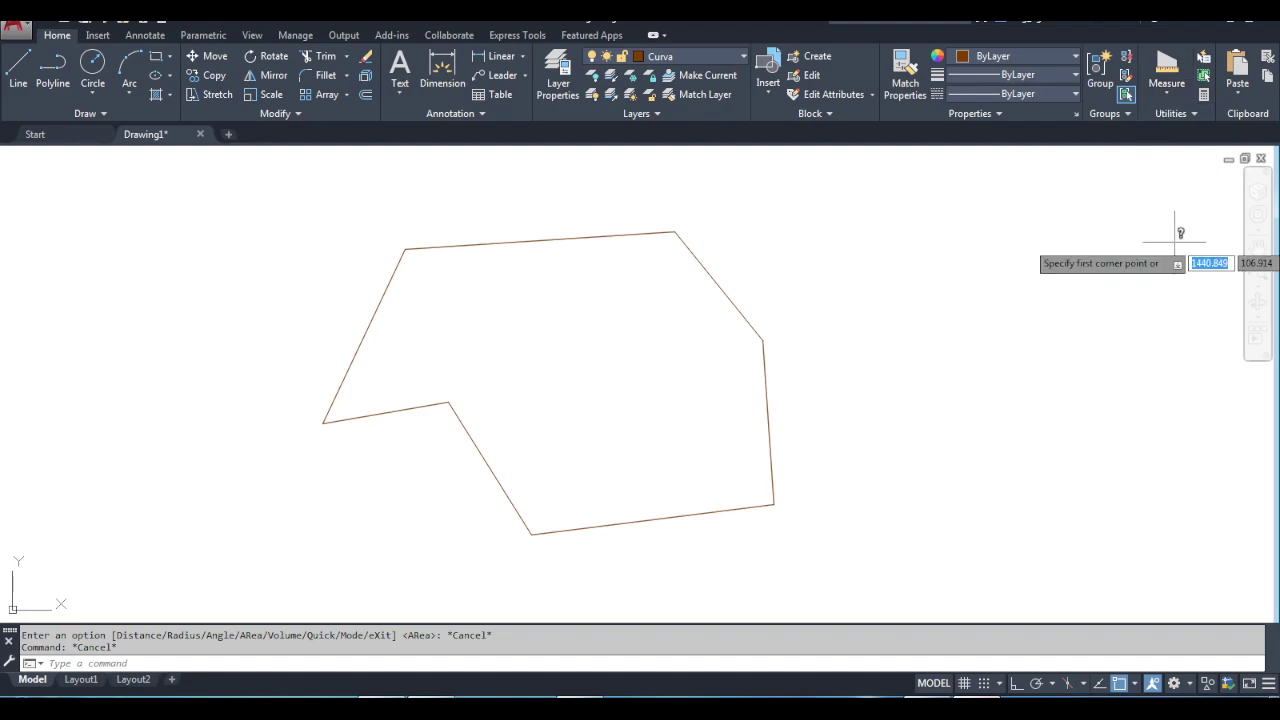
left_click(322, 423)
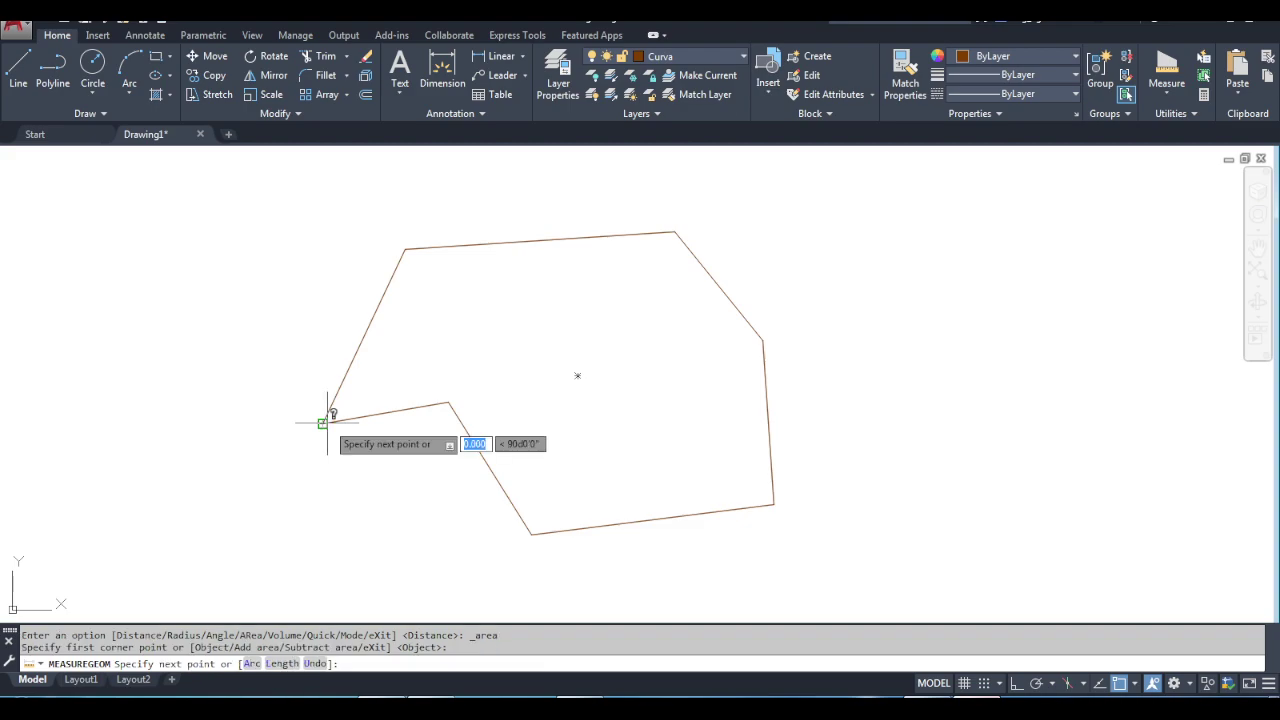
left_click(404, 248)
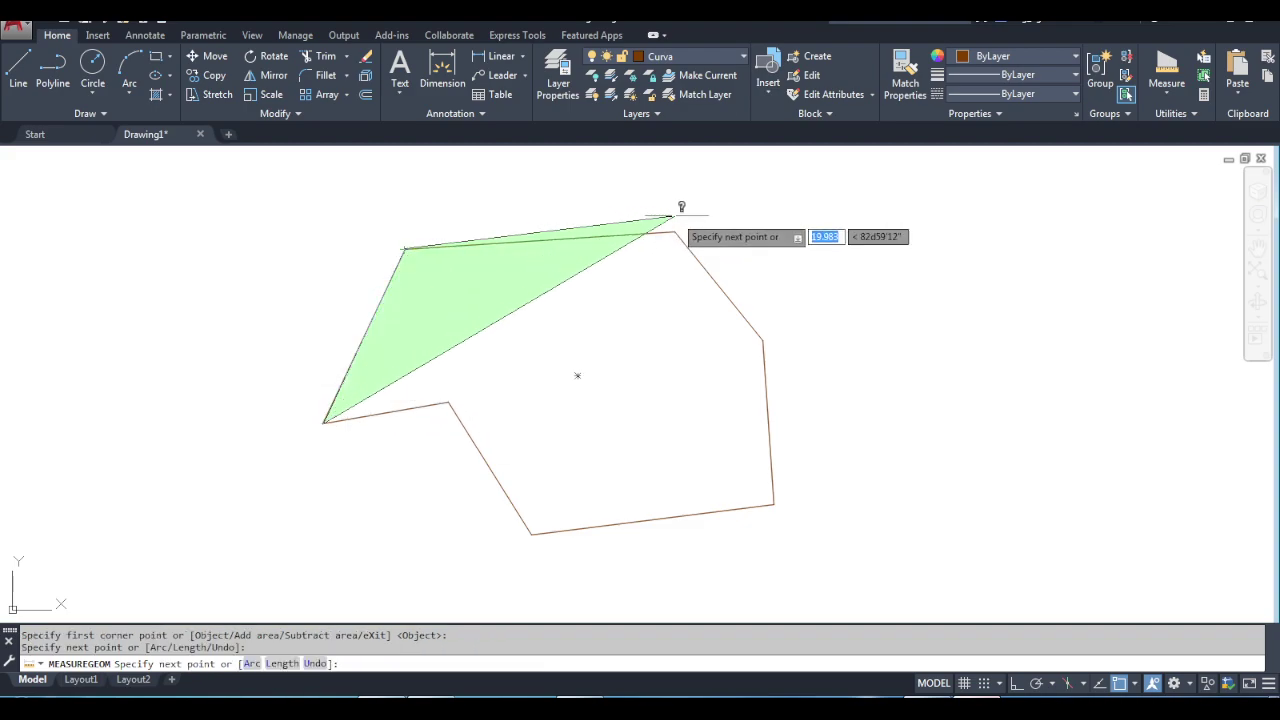
left_click(677, 232)
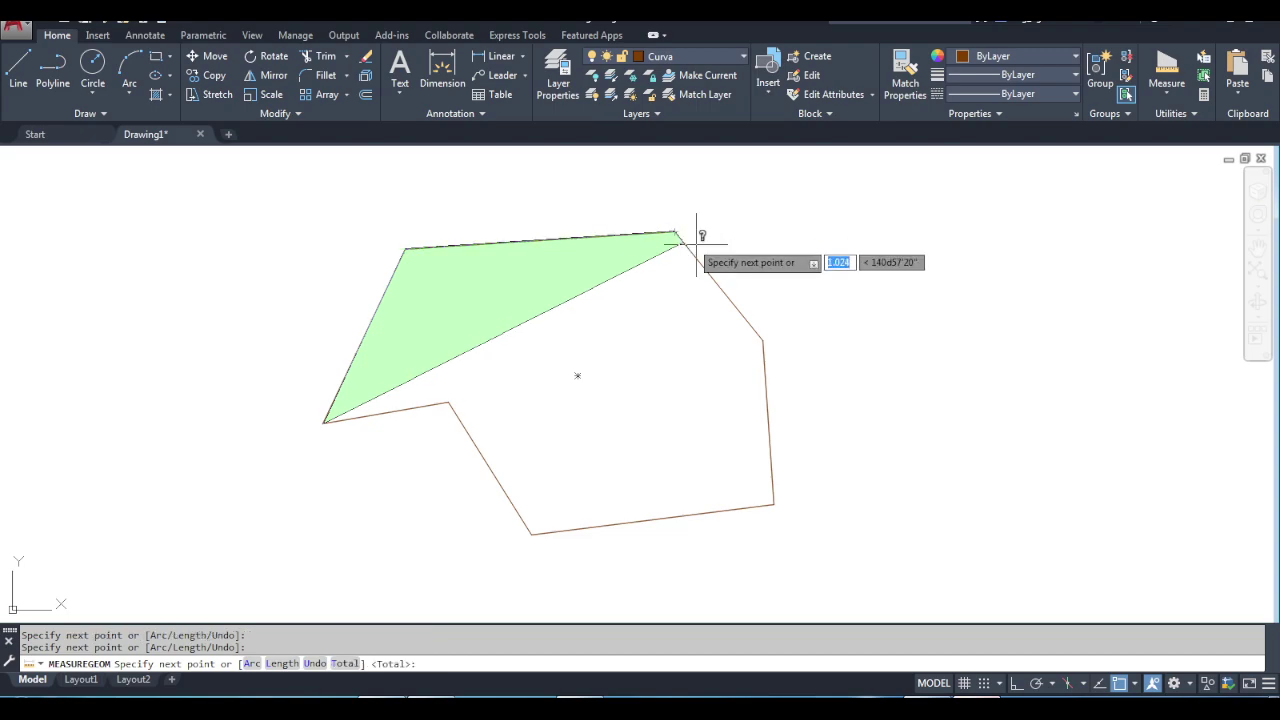
left_click(763, 340)
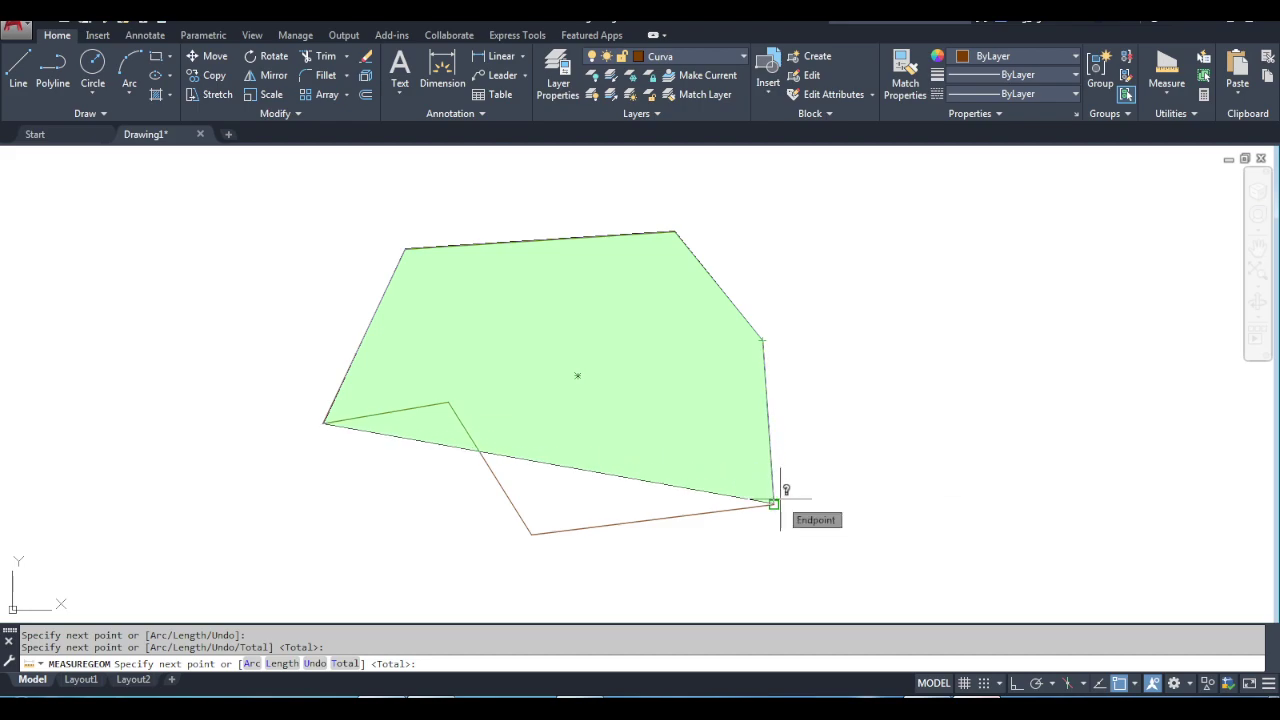
Pick the last three vertices to get area 506.164 again, then begin a new area measurement.
left_click(780, 497)
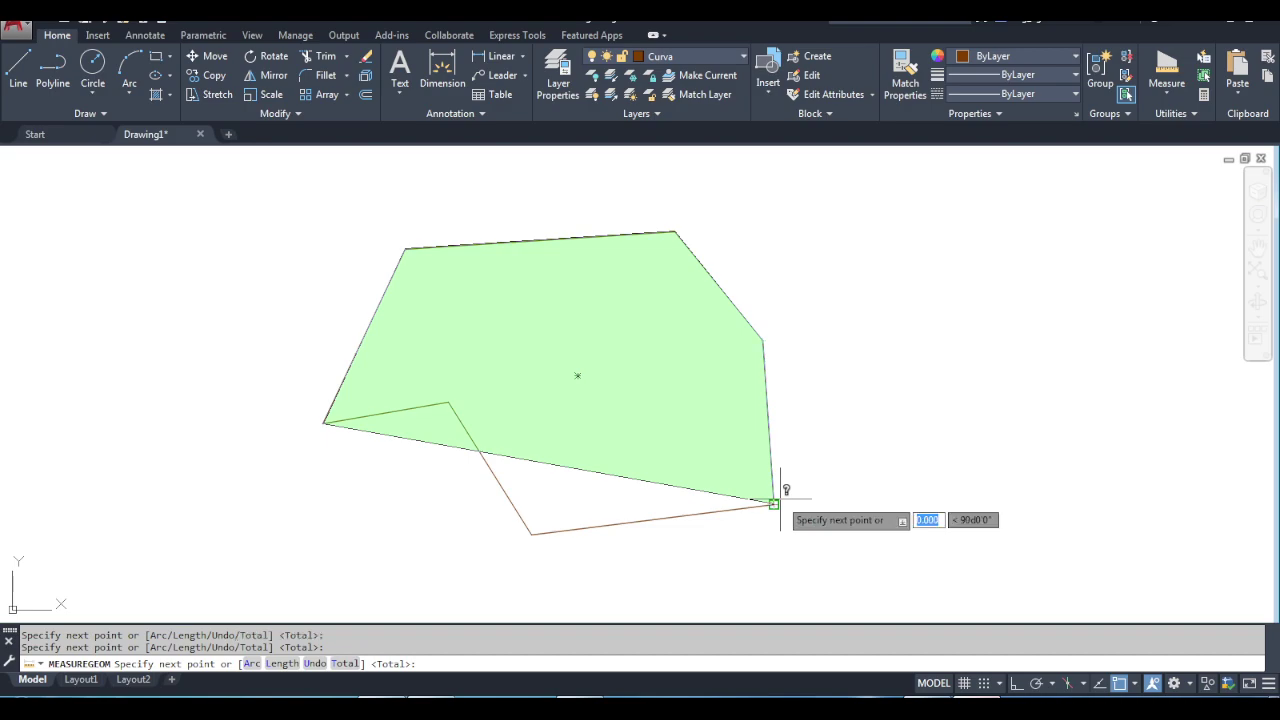
left_click(531, 533)
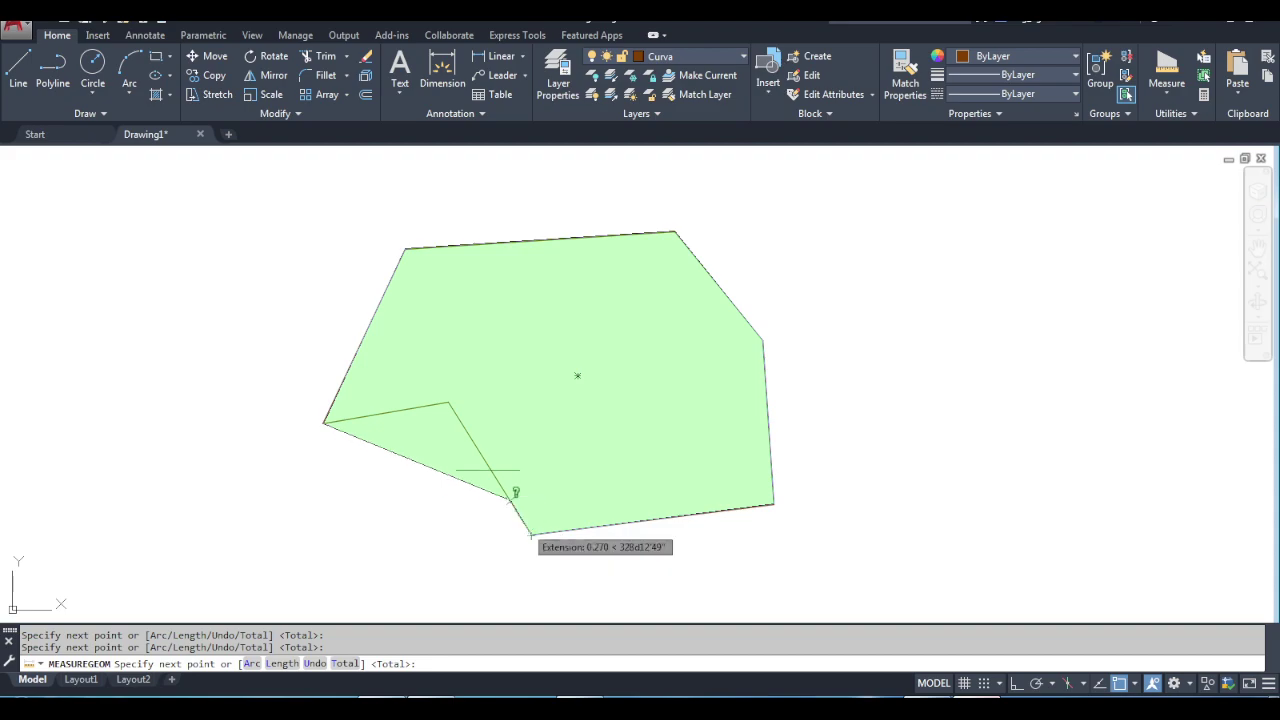
left_click(449, 401)
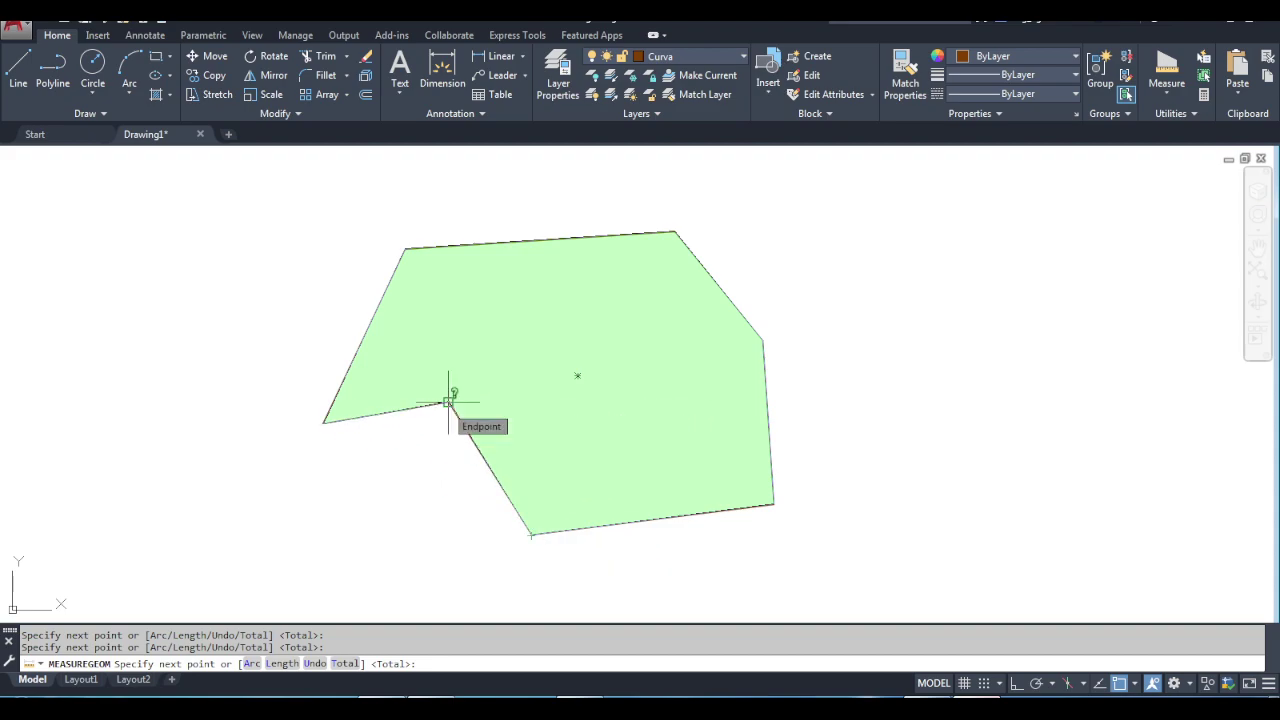
key("Return")
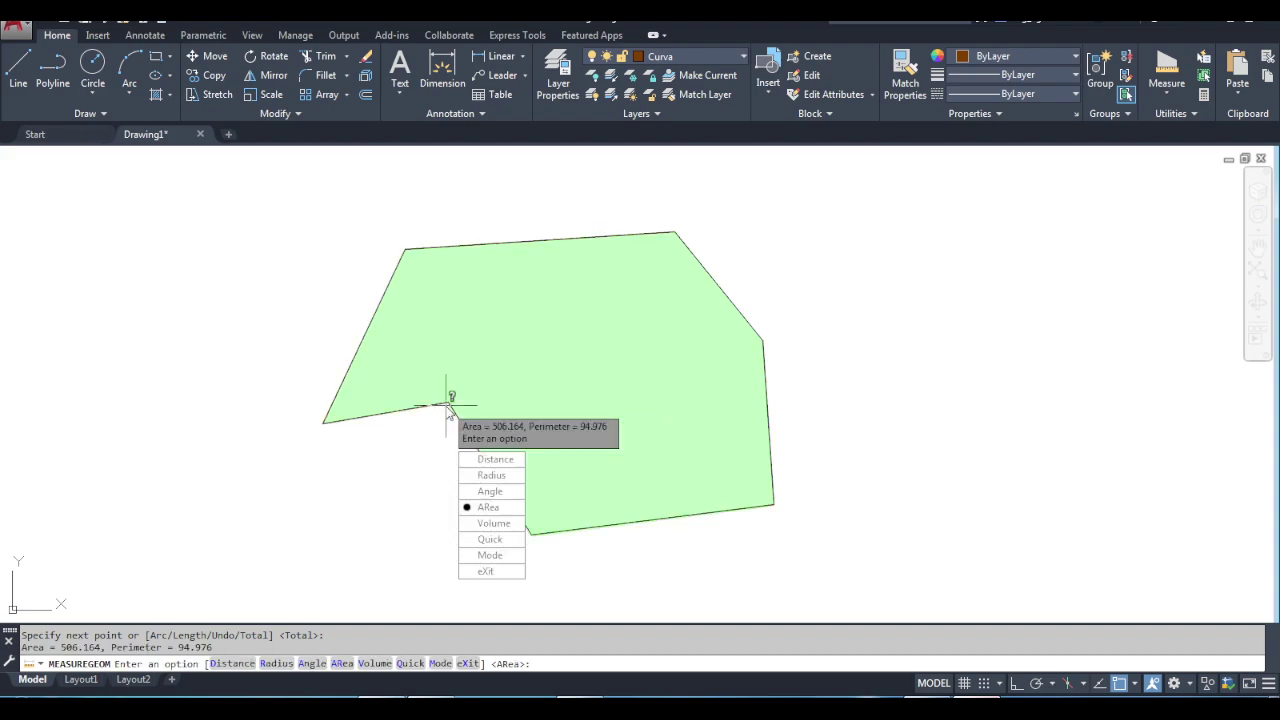
left_click(488, 507)
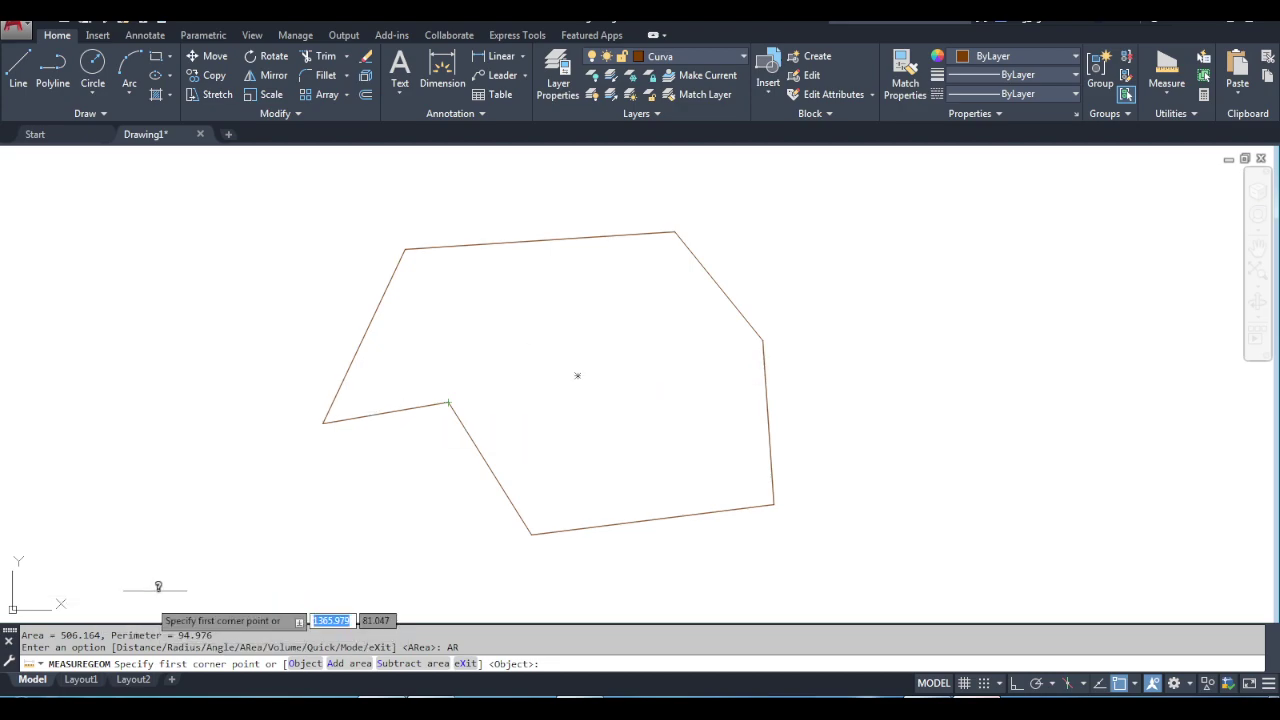
Cancel the pending area measurement and restart Measure Area from the measuring tools list.
left_click_drag(460, 647, 52, 610)
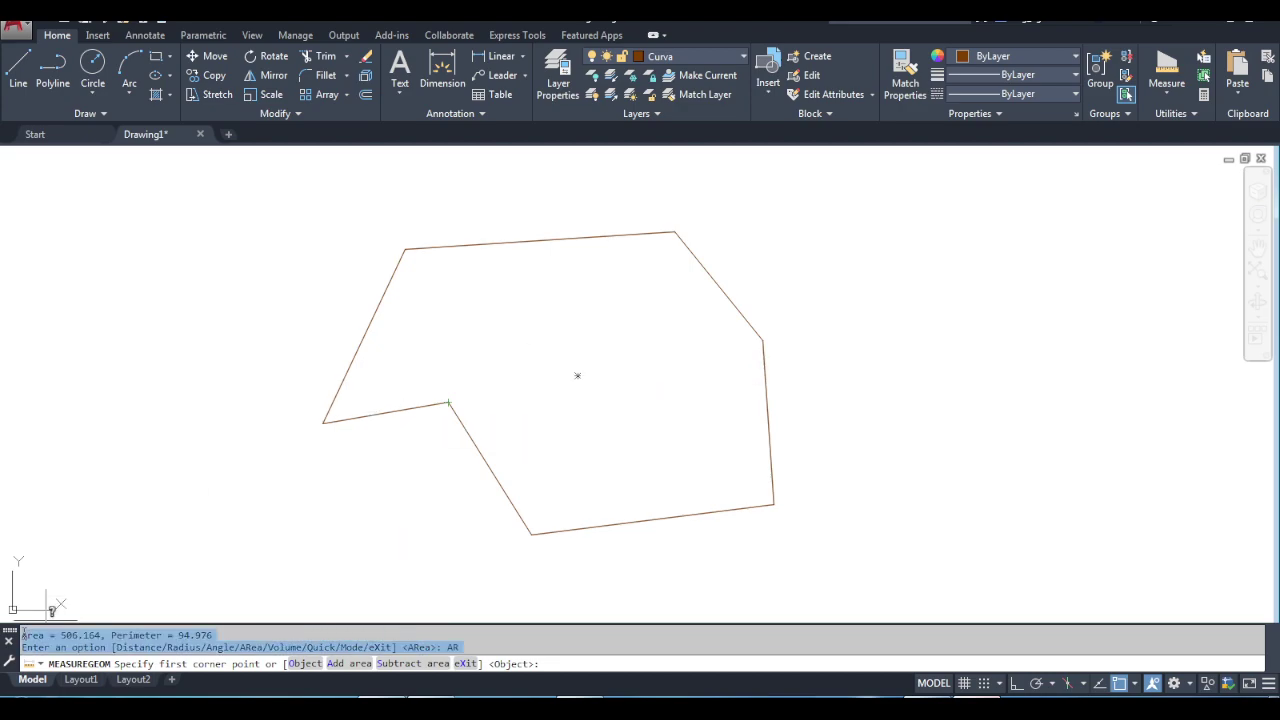
left_click(323, 422)
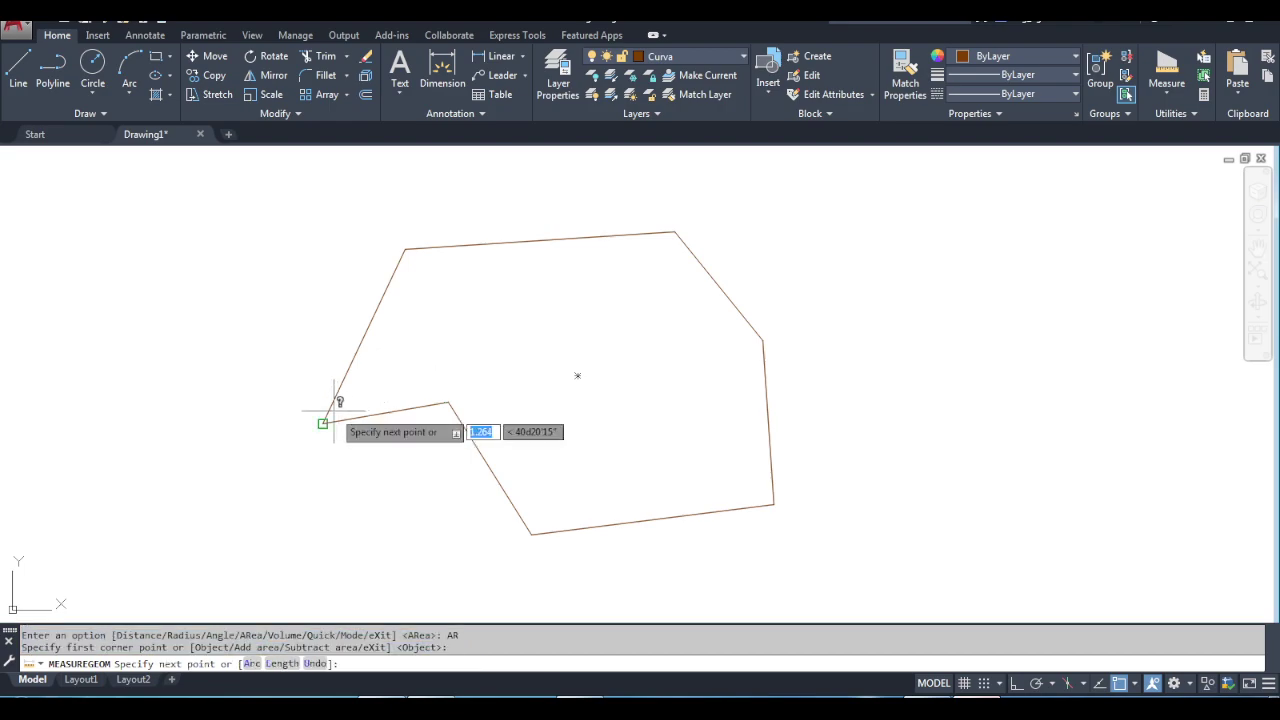
key("Escape")
key("Escape")
key("Escape")
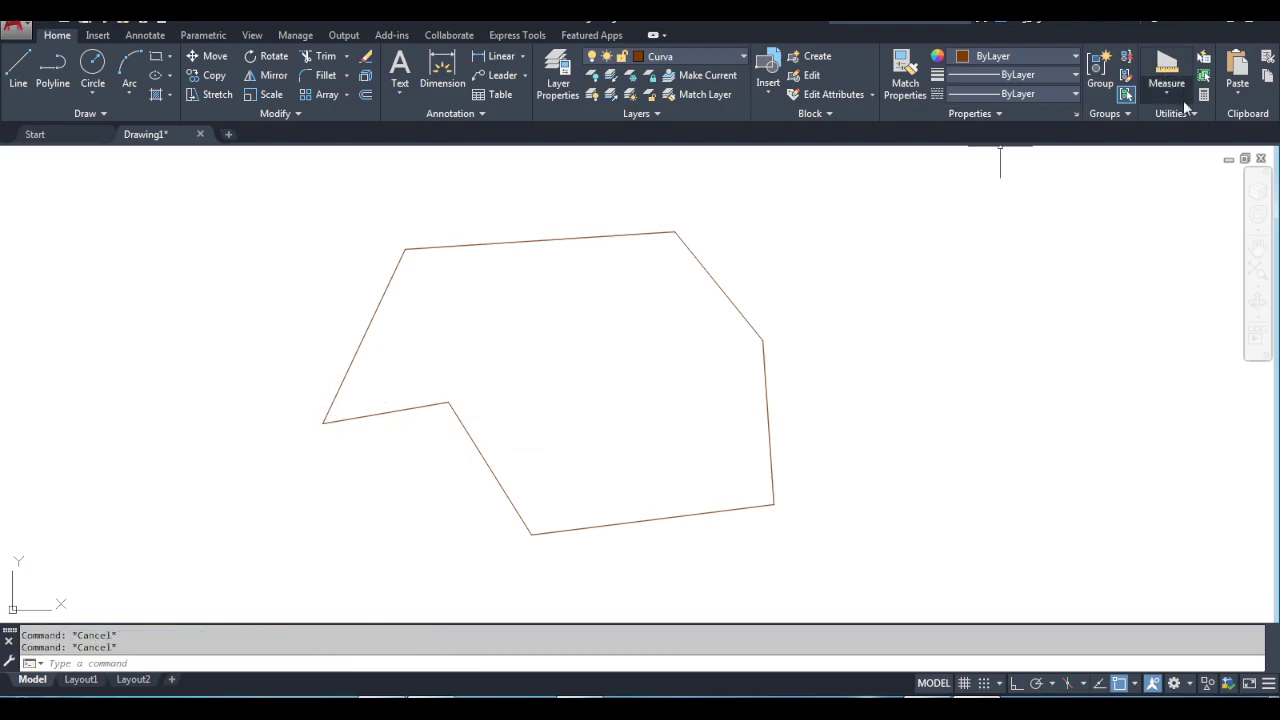
left_click(1173, 92)
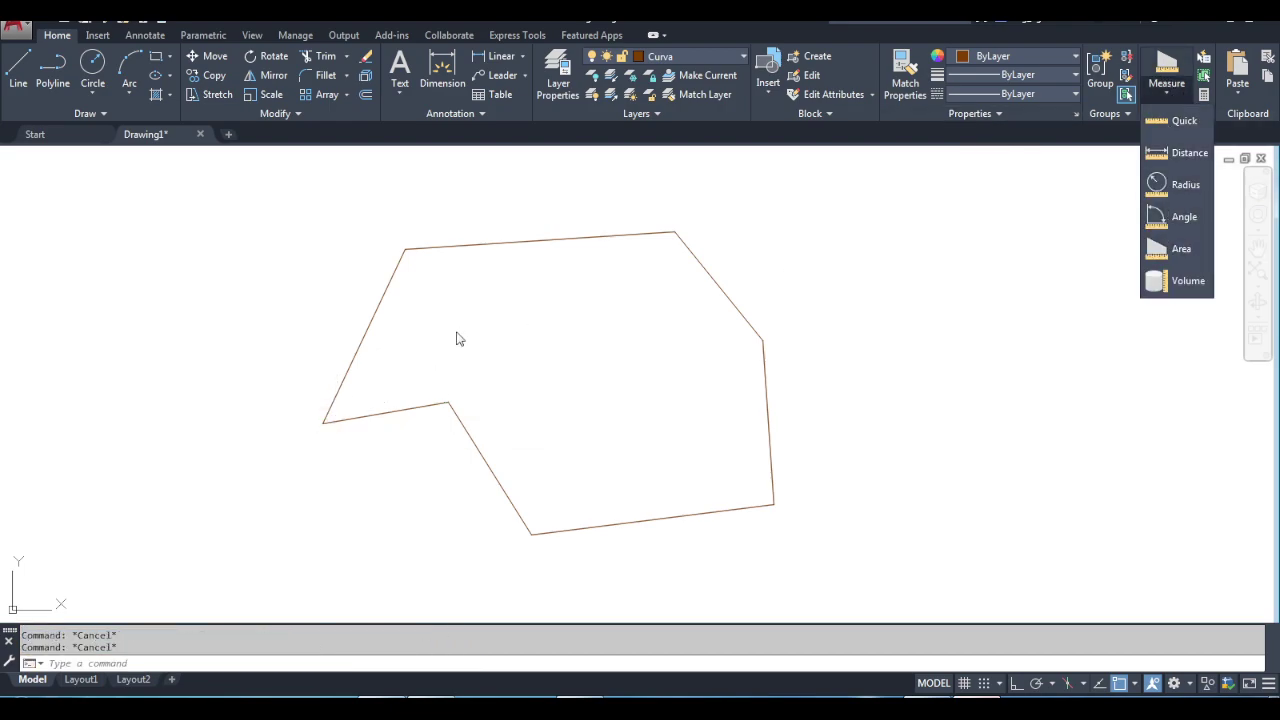
left_click(856, 305)
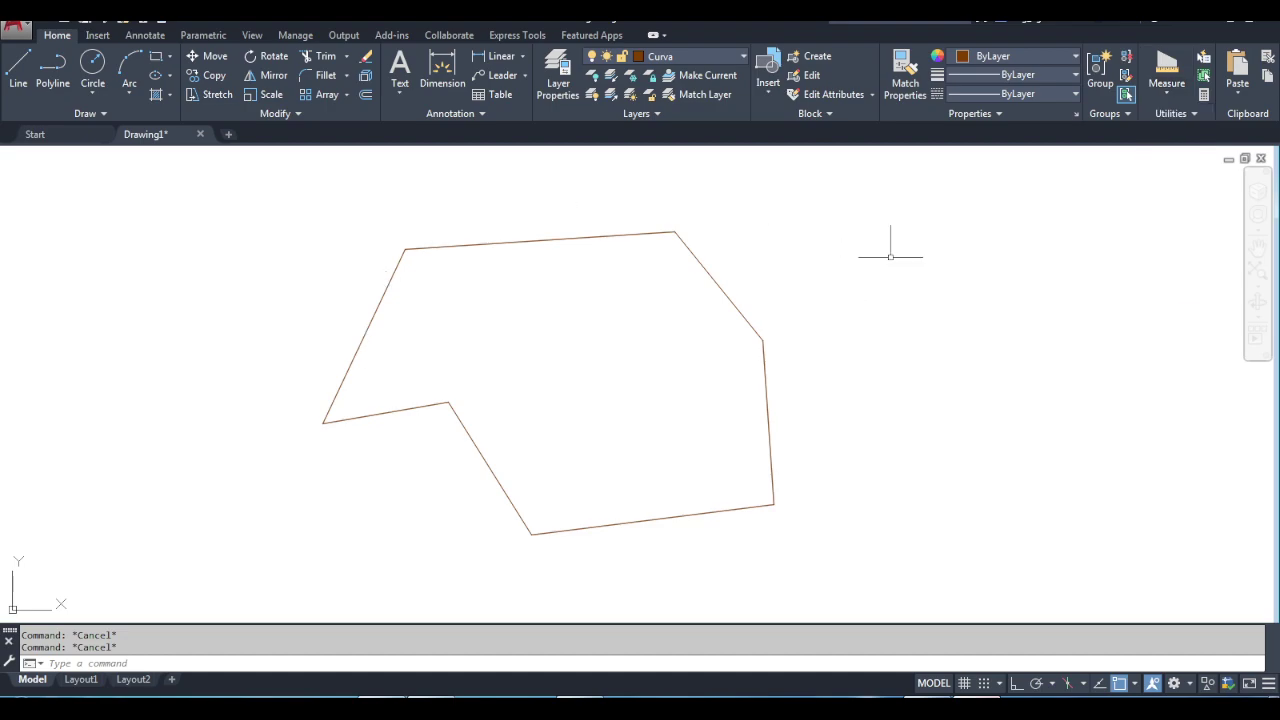
left_click(1163, 100)
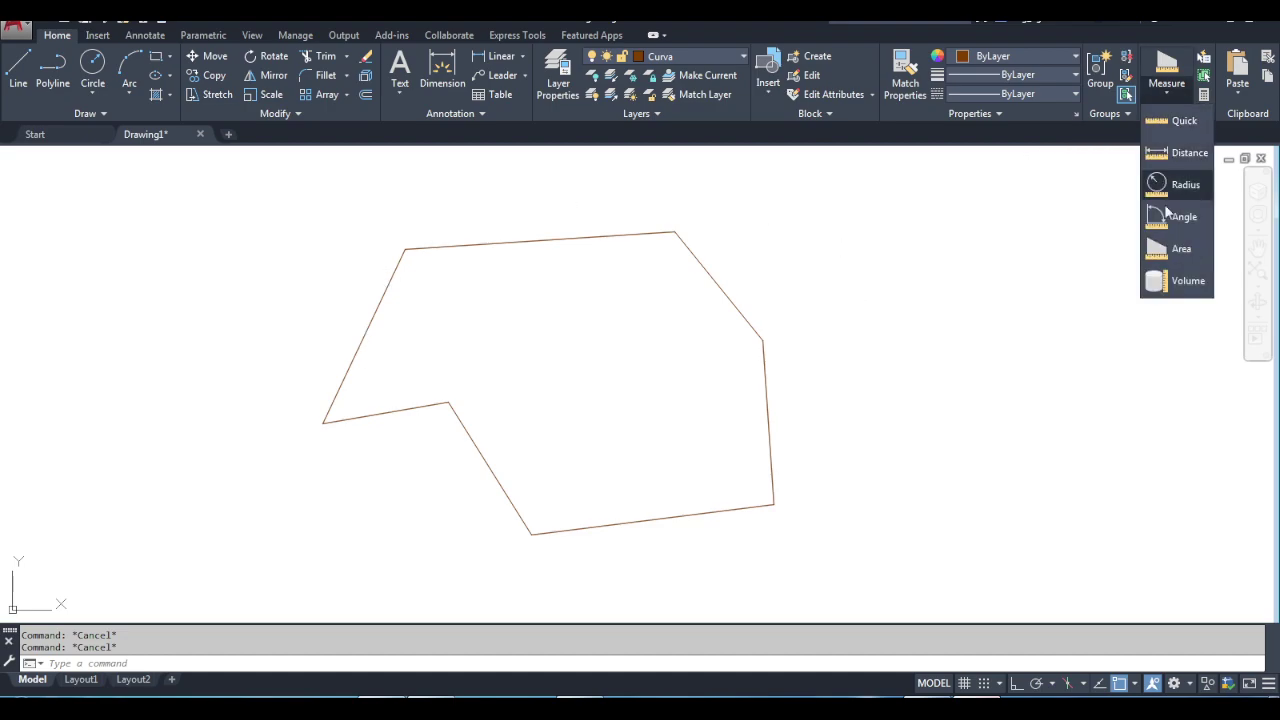
left_click(1172, 248)
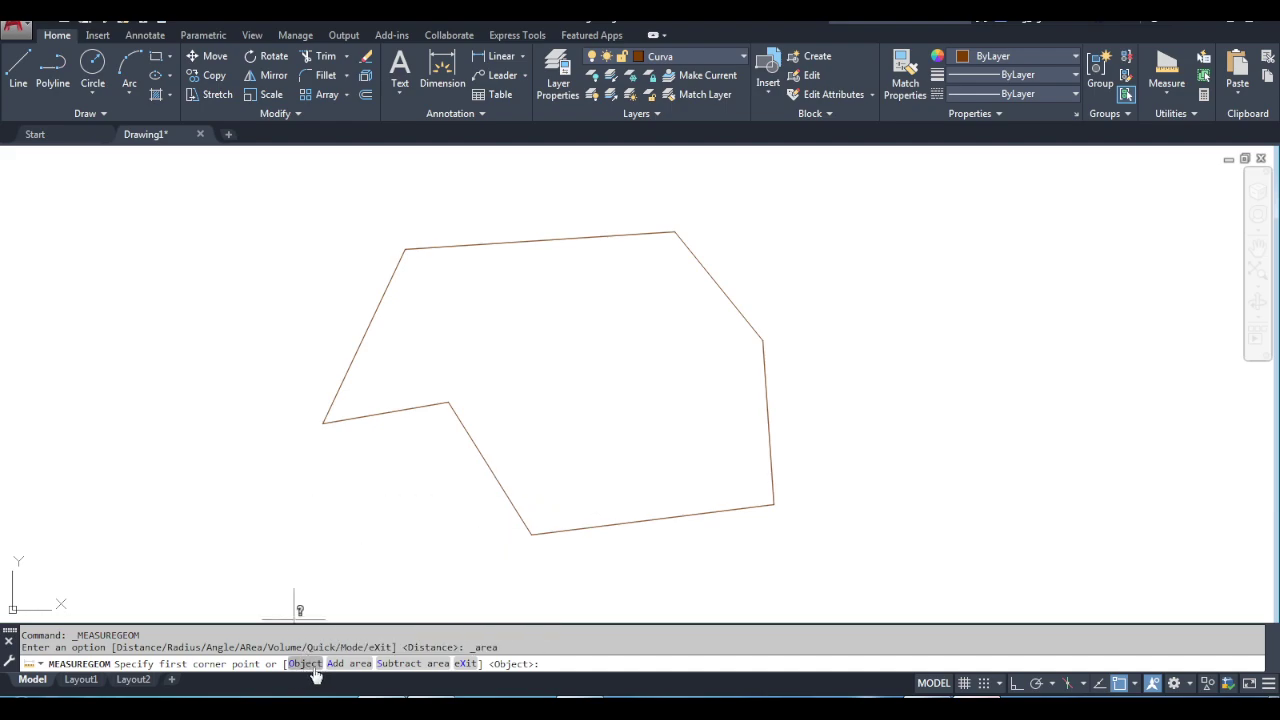
Measure the polyline by Object (area 506.164, length 94.976), then pan the drawing left.
left_click(306, 664)
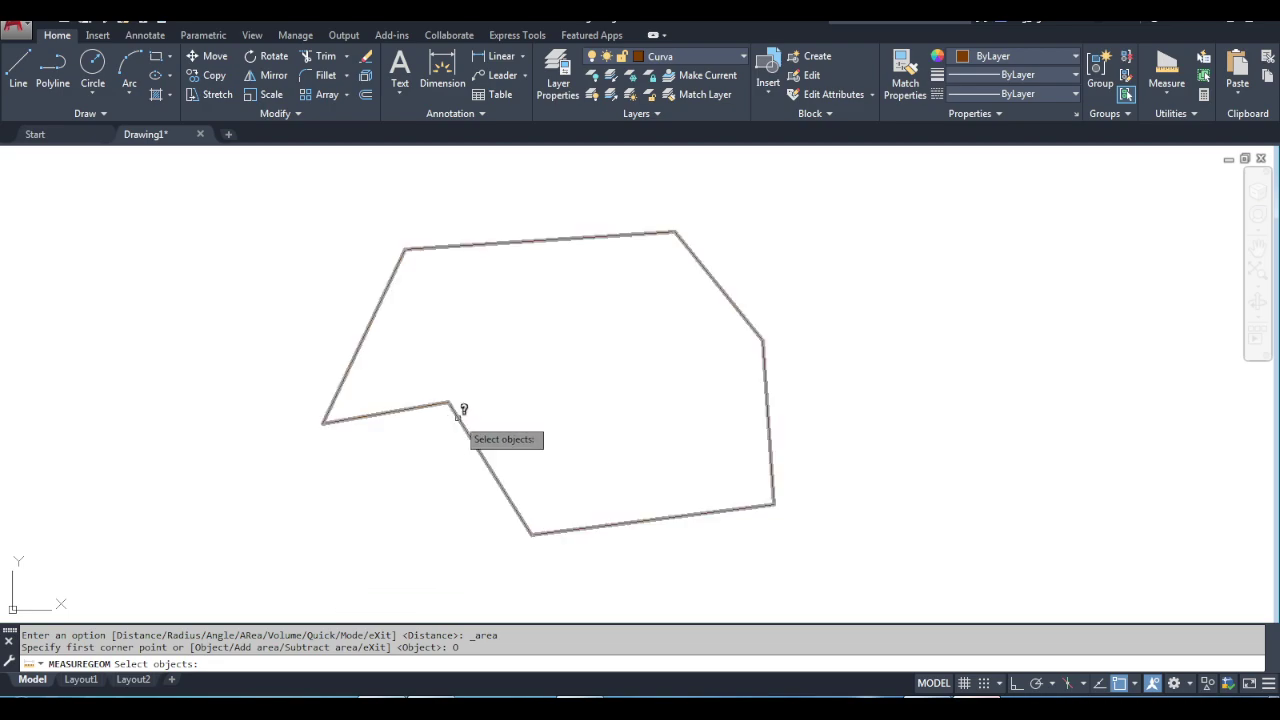
left_click(548, 238)
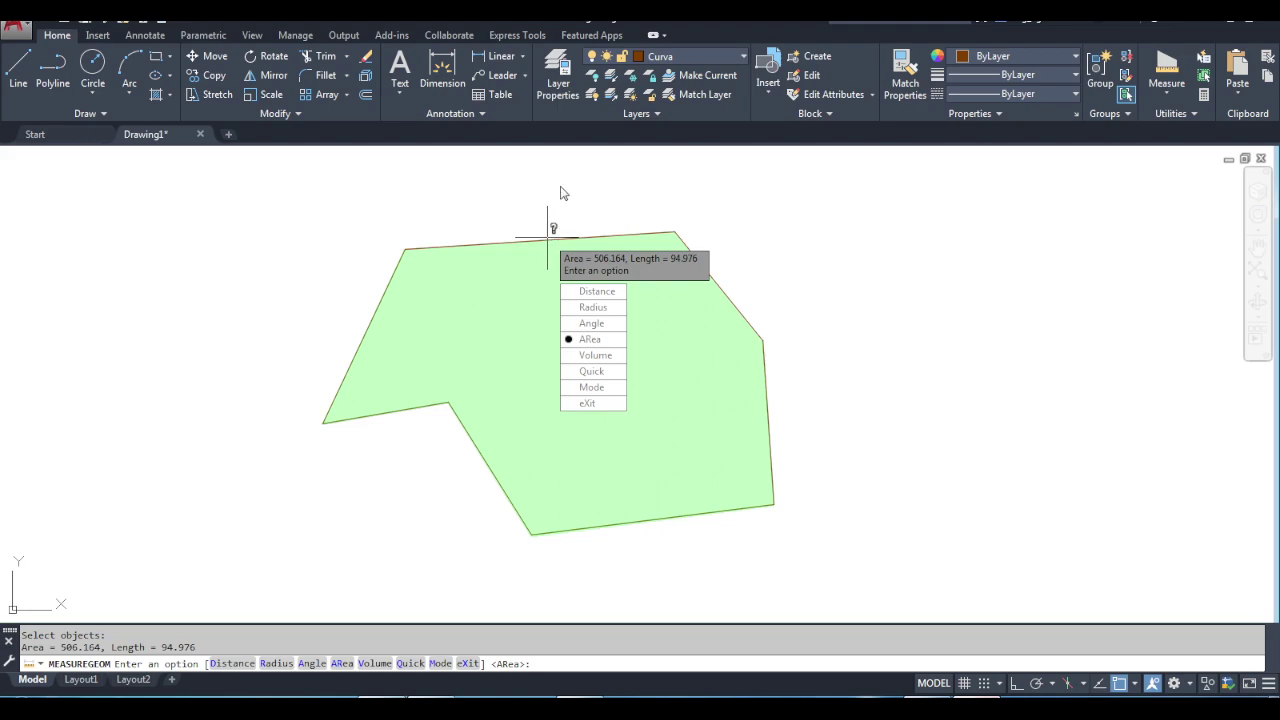
key("Escape")
middle_click_drag(880, 326, 597, 307)
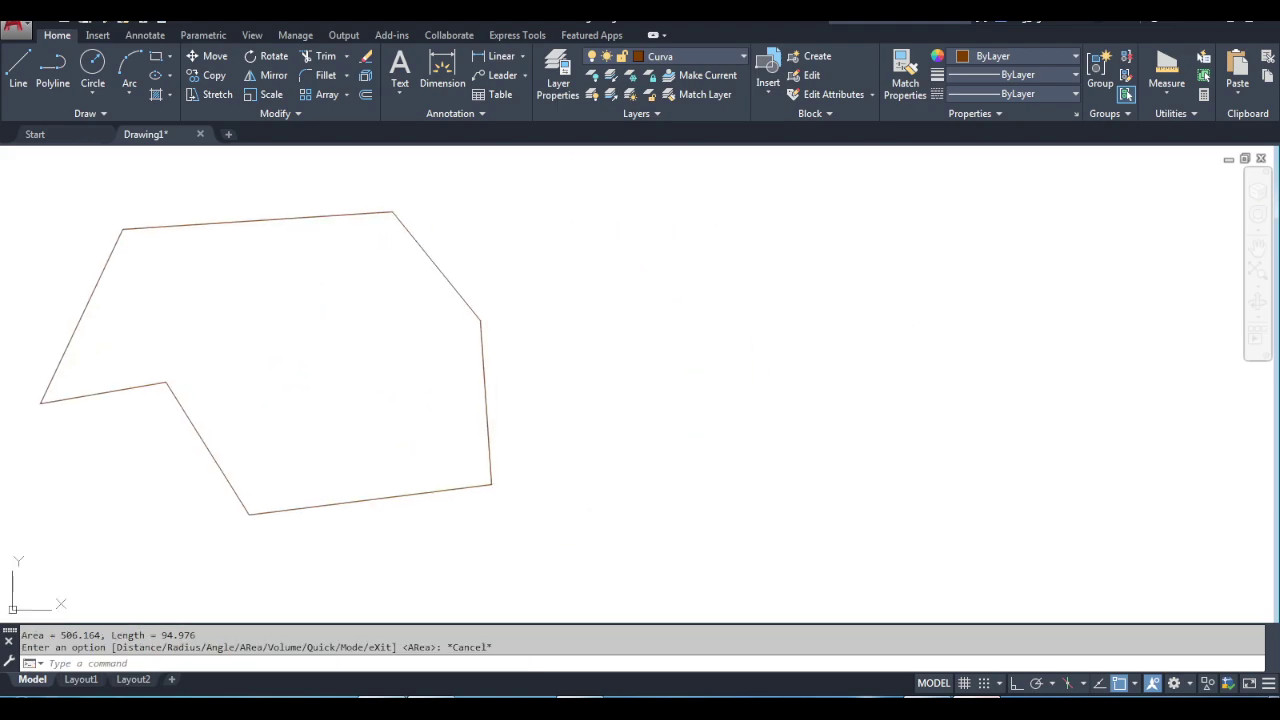
left_click(18, 70)
Draw a closed four-sided shape from separate lines to the right of the polyline.
left_click(706, 345)
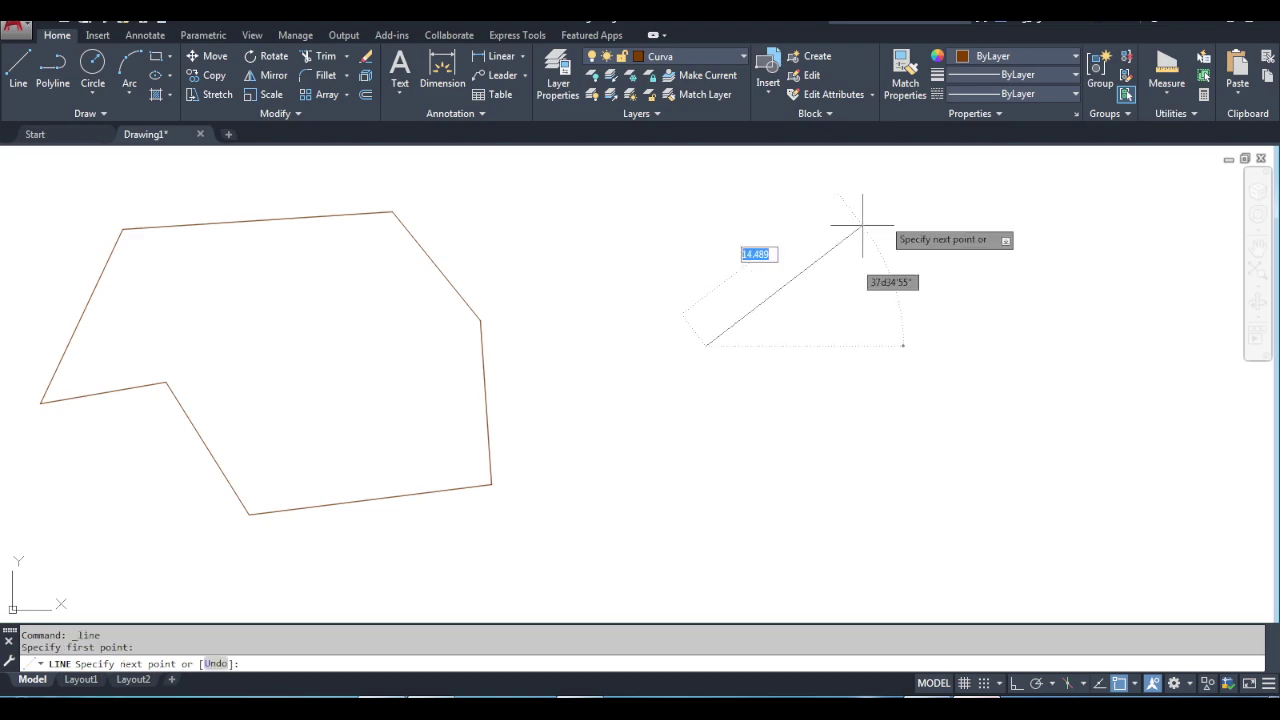
left_click(883, 218)
left_click(1050, 386)
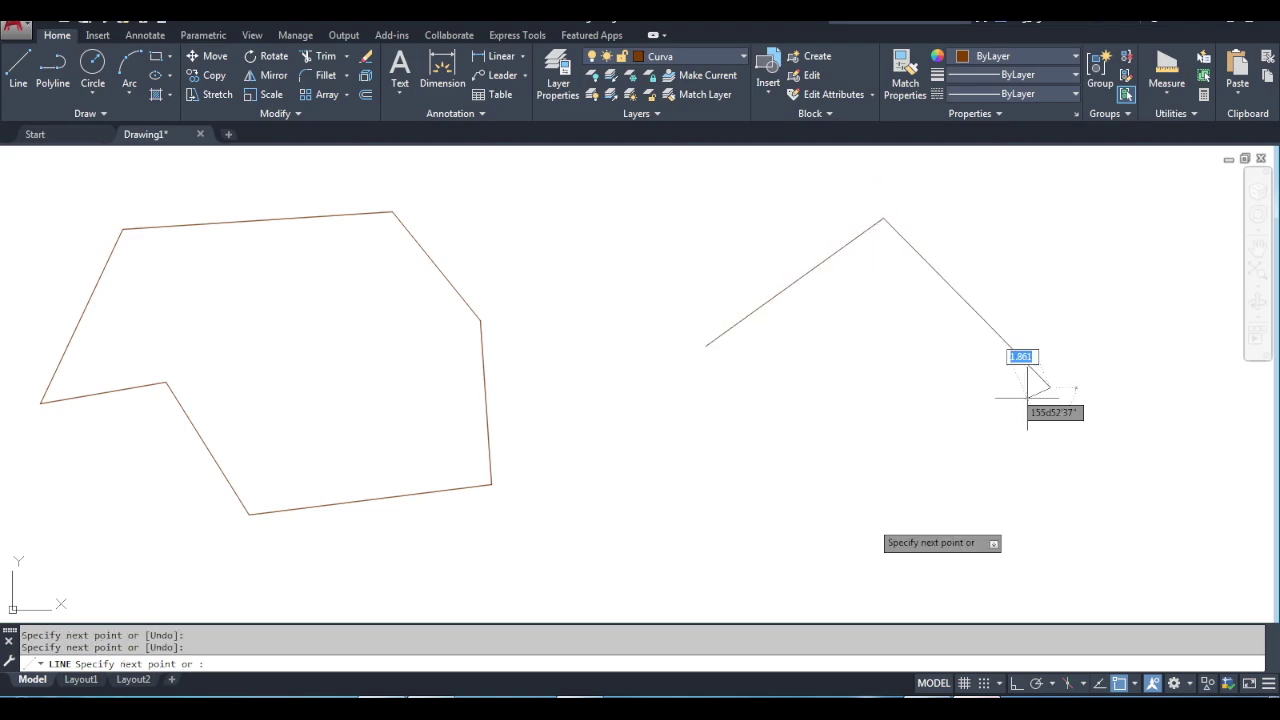
left_click(822, 552)
left_click(707, 345)
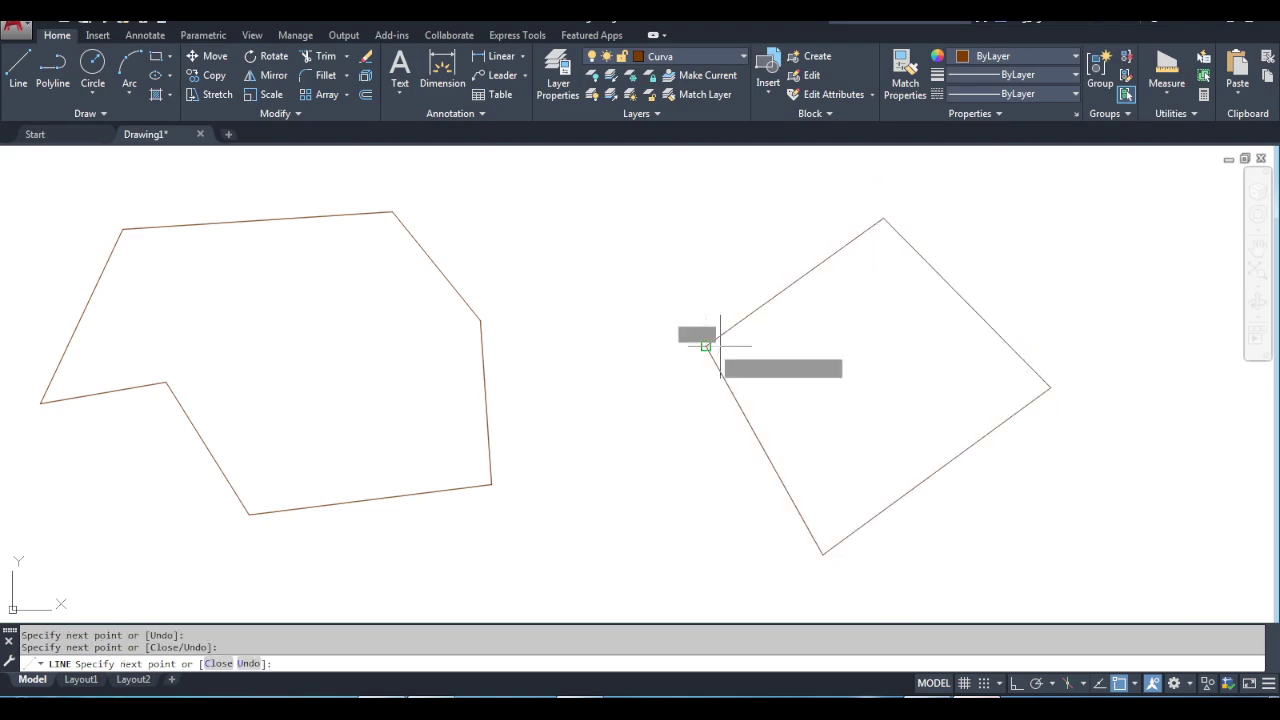
key("Return")
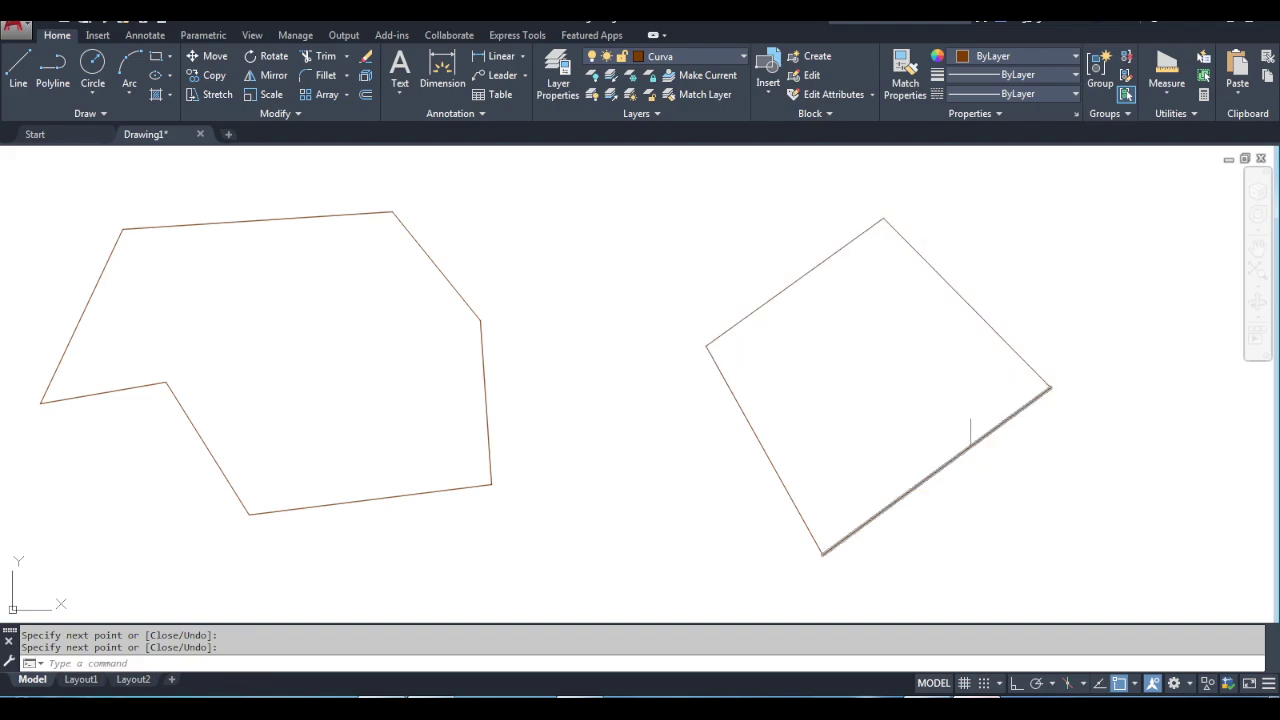
left_click(1157, 118)
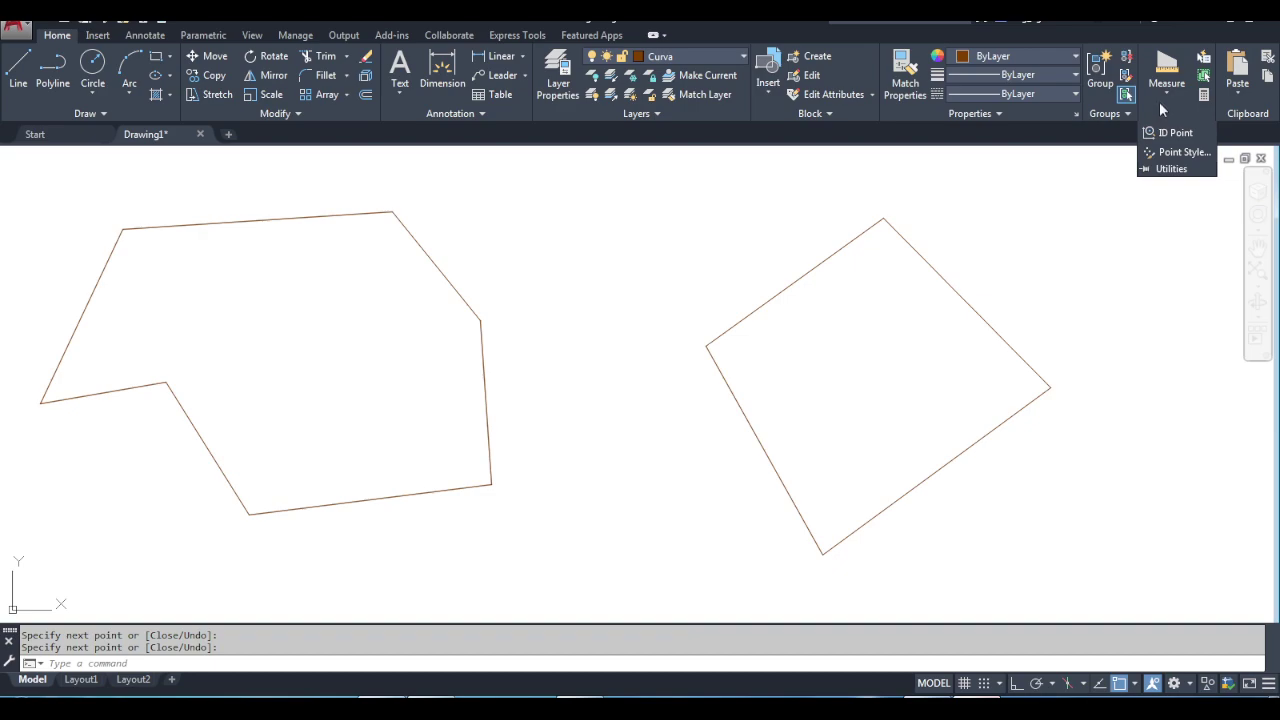
Measure the quadrilateral's area by Object, which fails because its edges are separate lines.
left_click(1161, 93)
left_click(1179, 248)
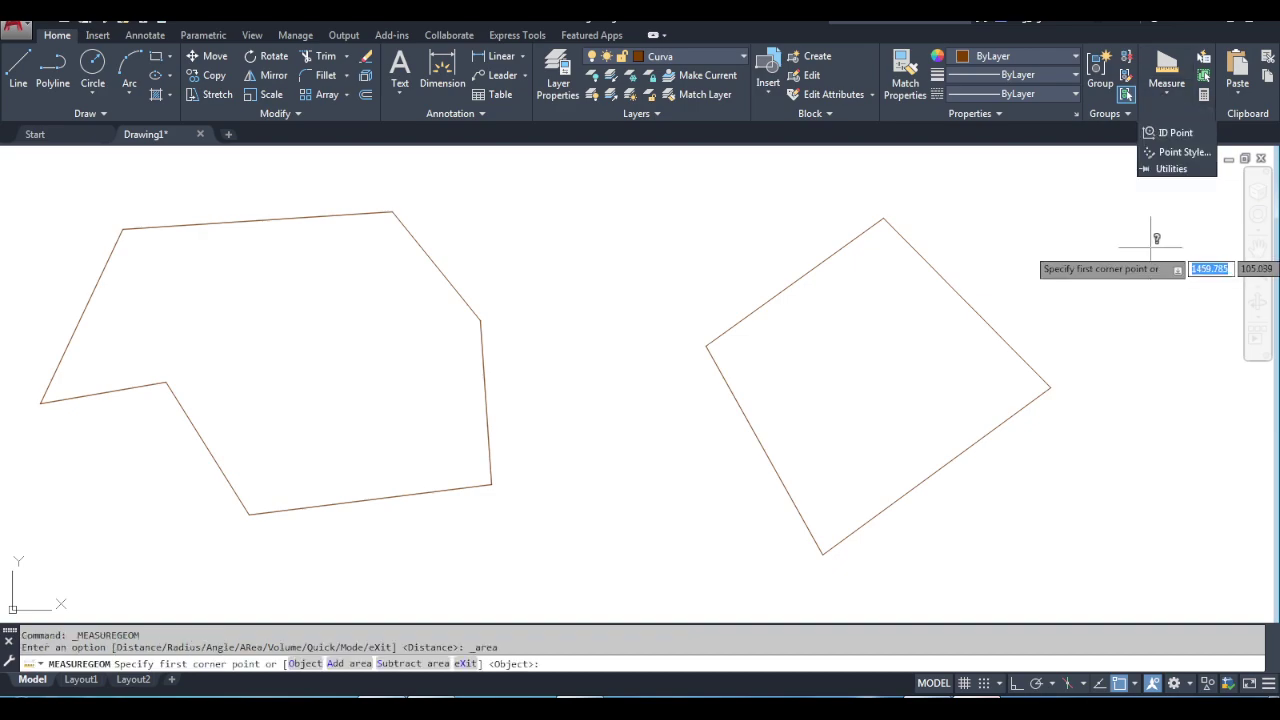
left_click(310, 663)
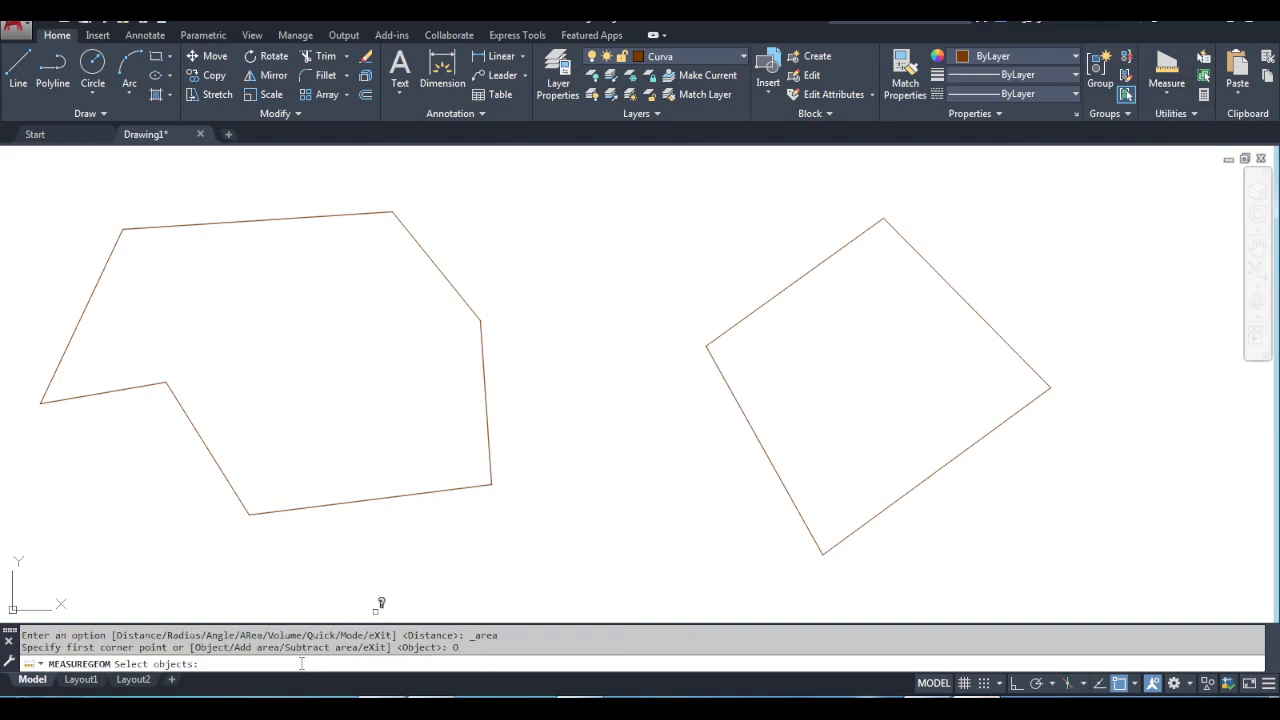
left_click(808, 273)
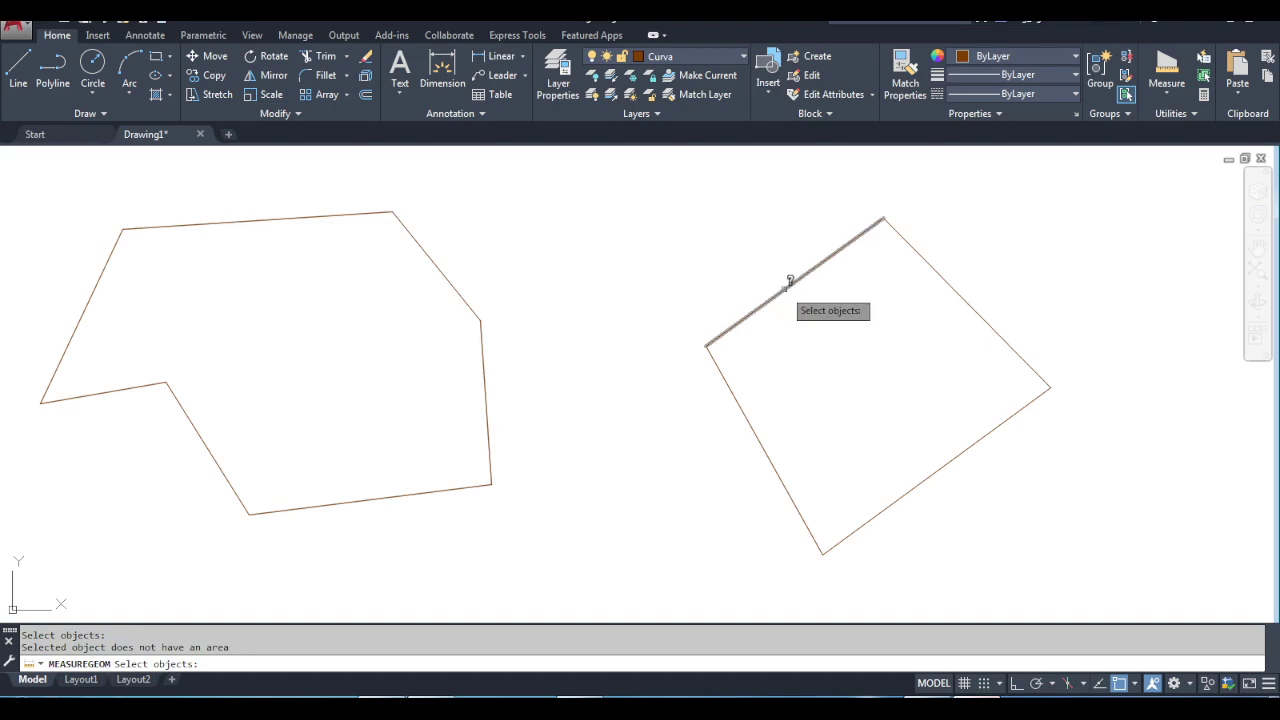
key("Escape")
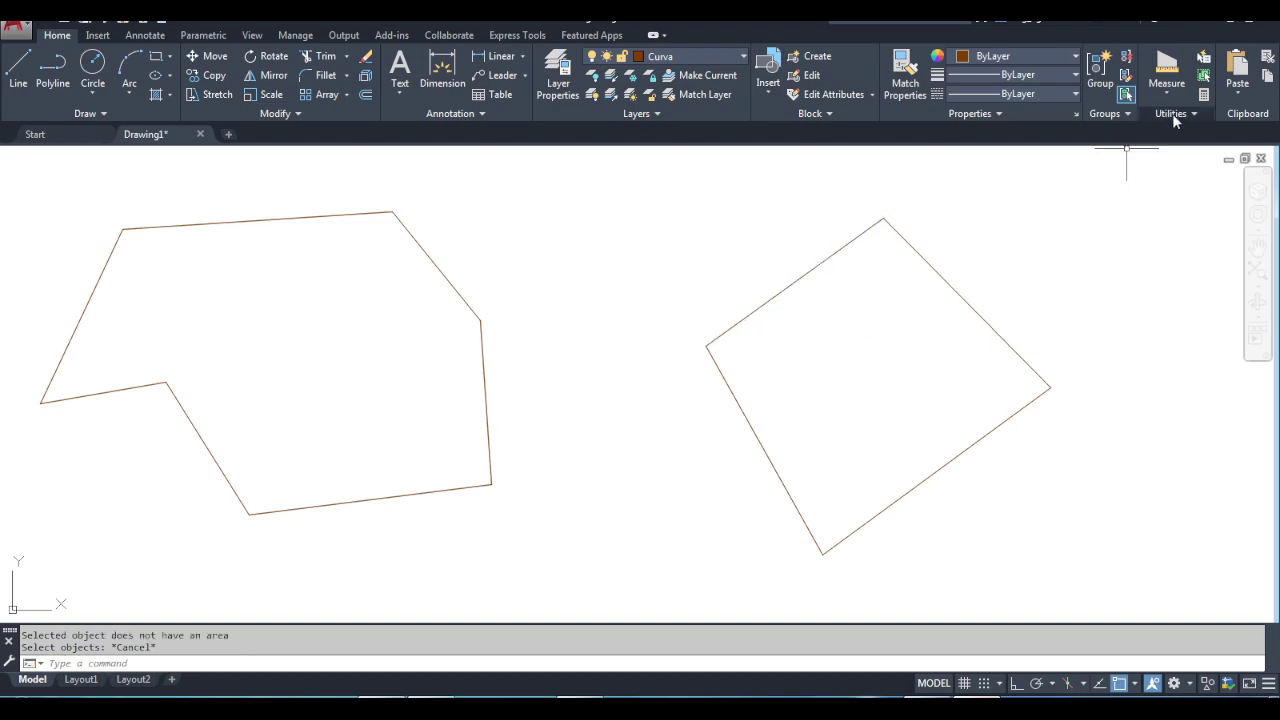
Retry with Add area starting at the quadrilateral's left corner, then cancel it.
left_click(1166, 95)
left_click(1176, 248)
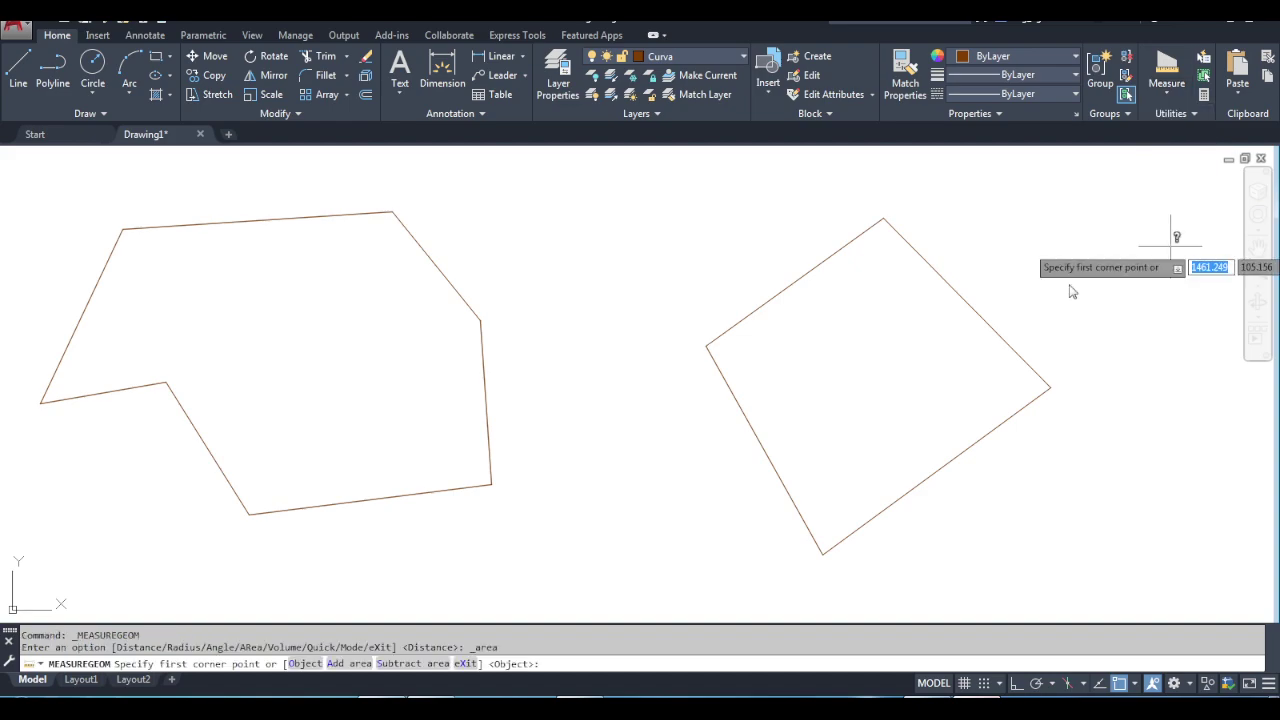
left_click(340, 664)
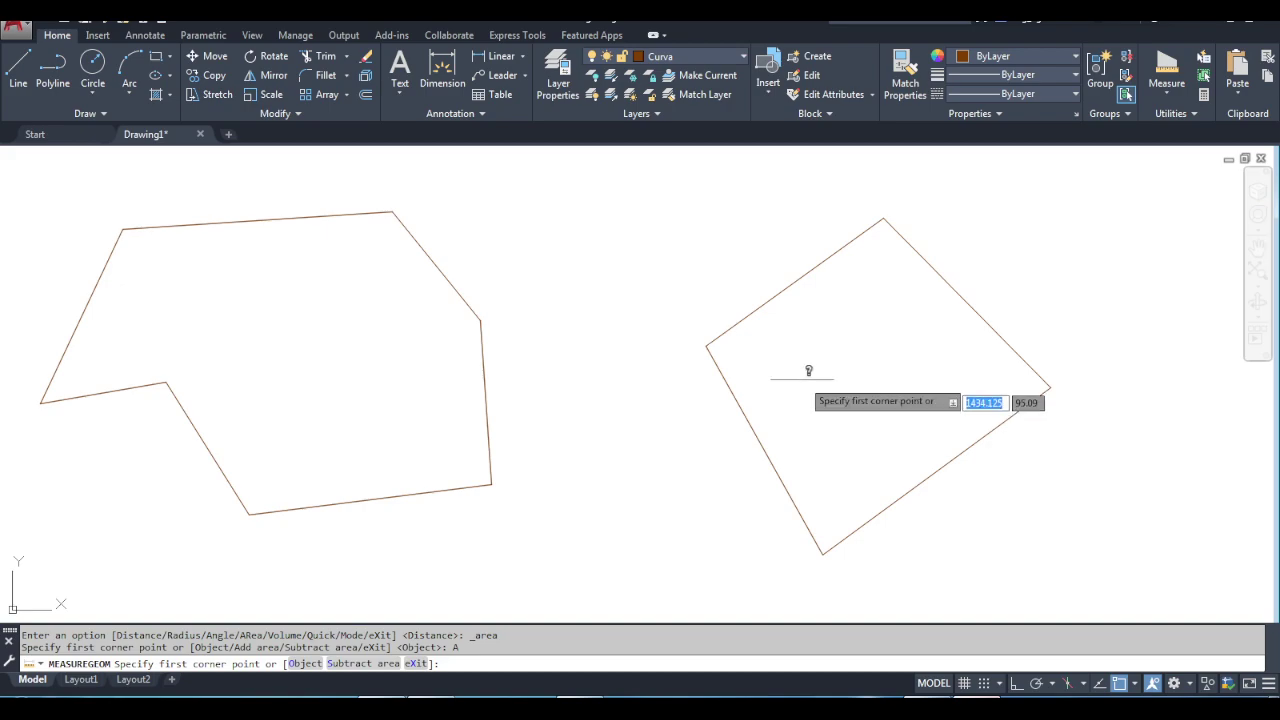
left_click(808, 327)
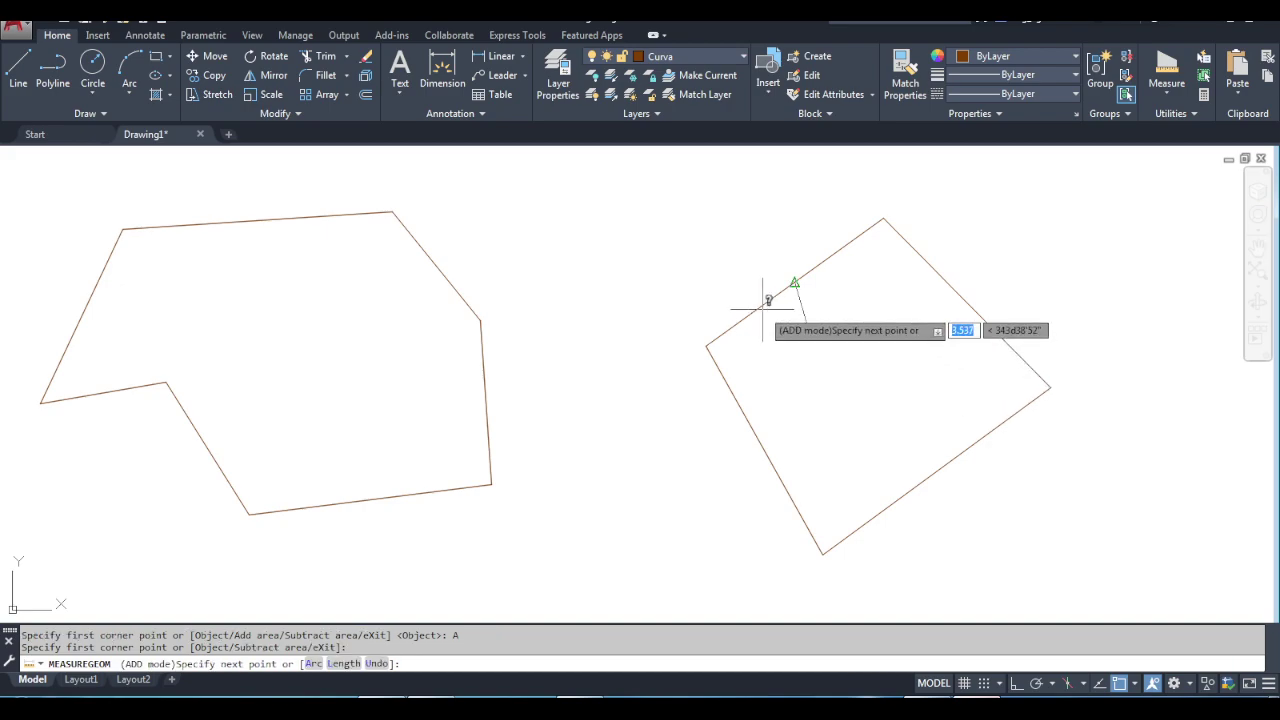
key("Escape")
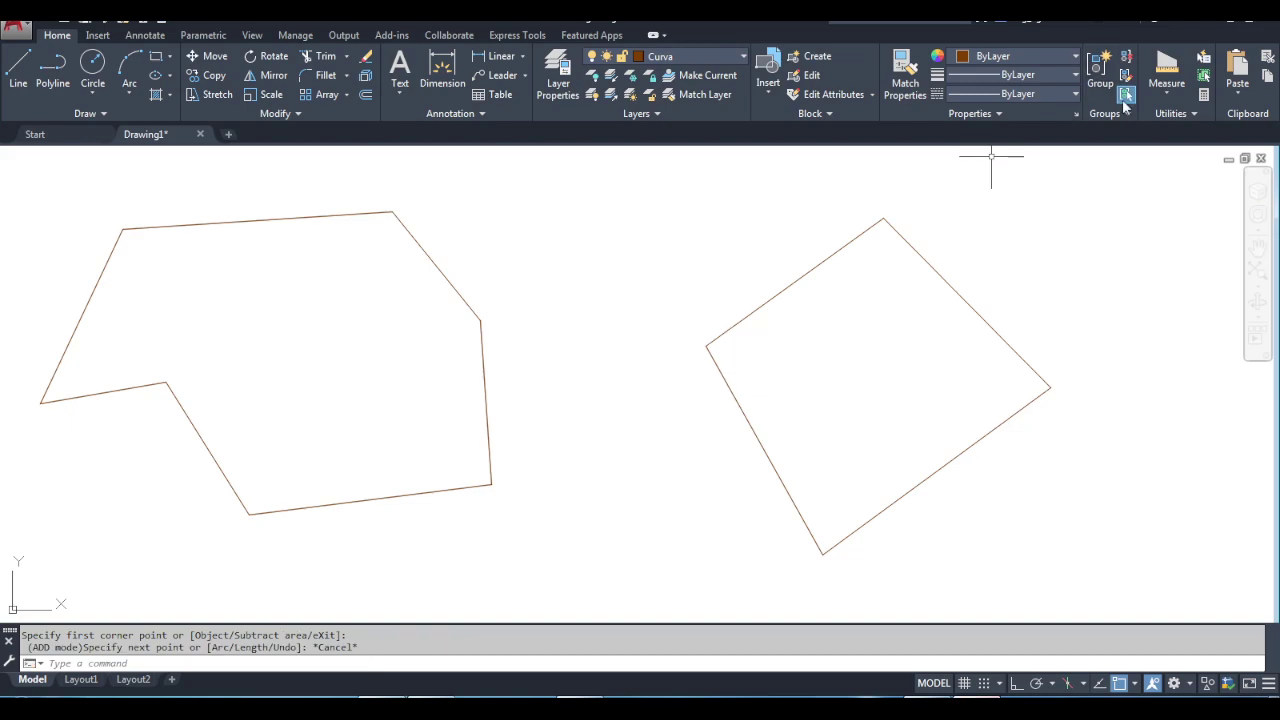
key("Escape")
key("Escape")
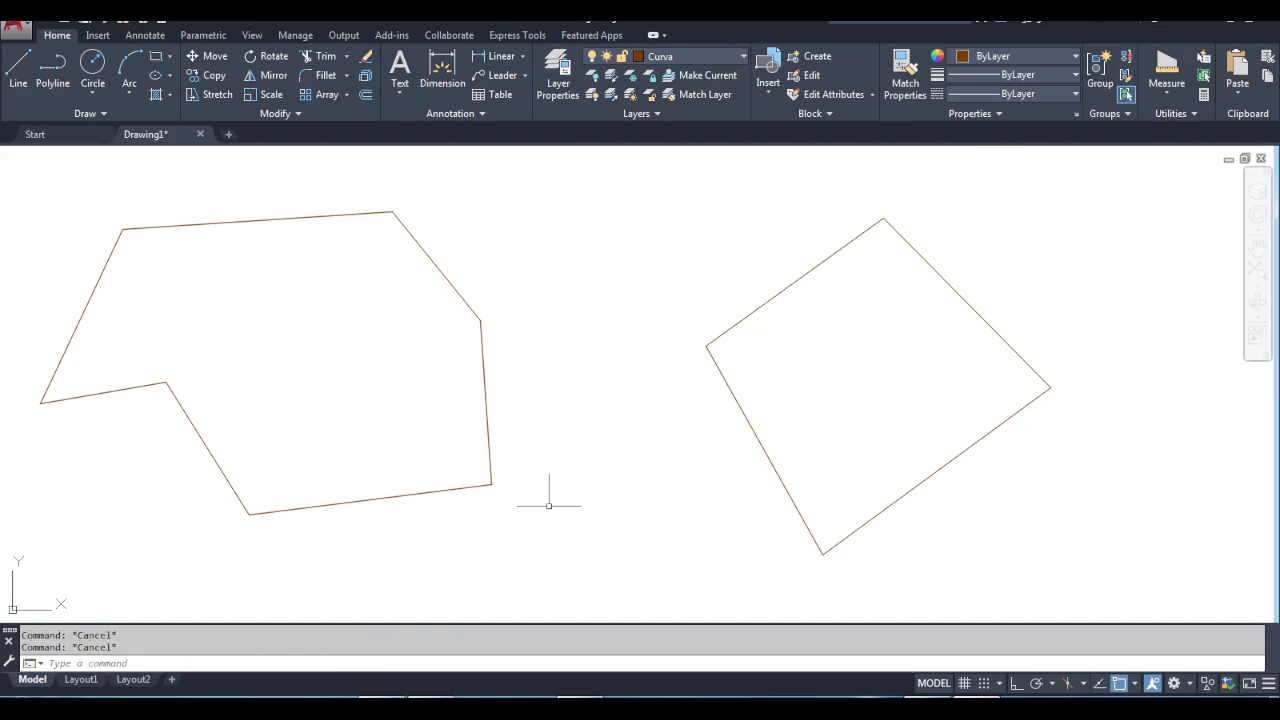
left_click(1167, 97)
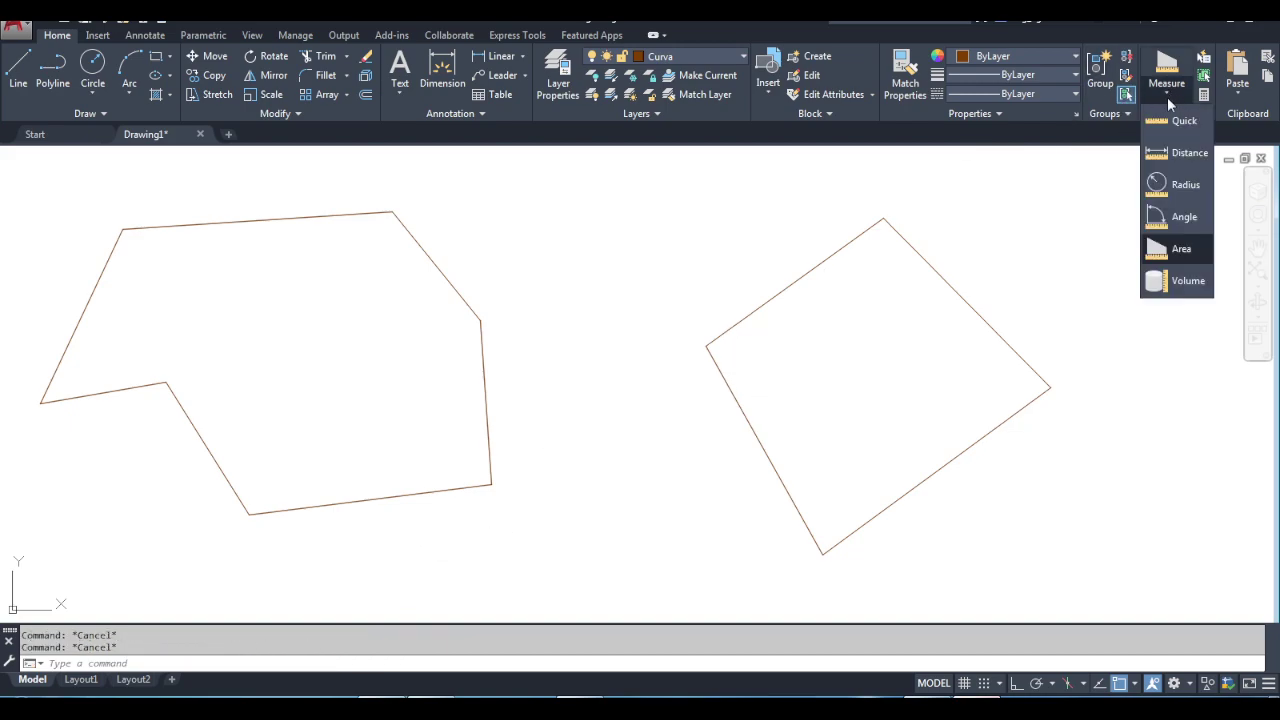
Measure the quadrilateral via its four corners: area 317.823, perimeter 71.660, then cancel.
left_click(1168, 249)
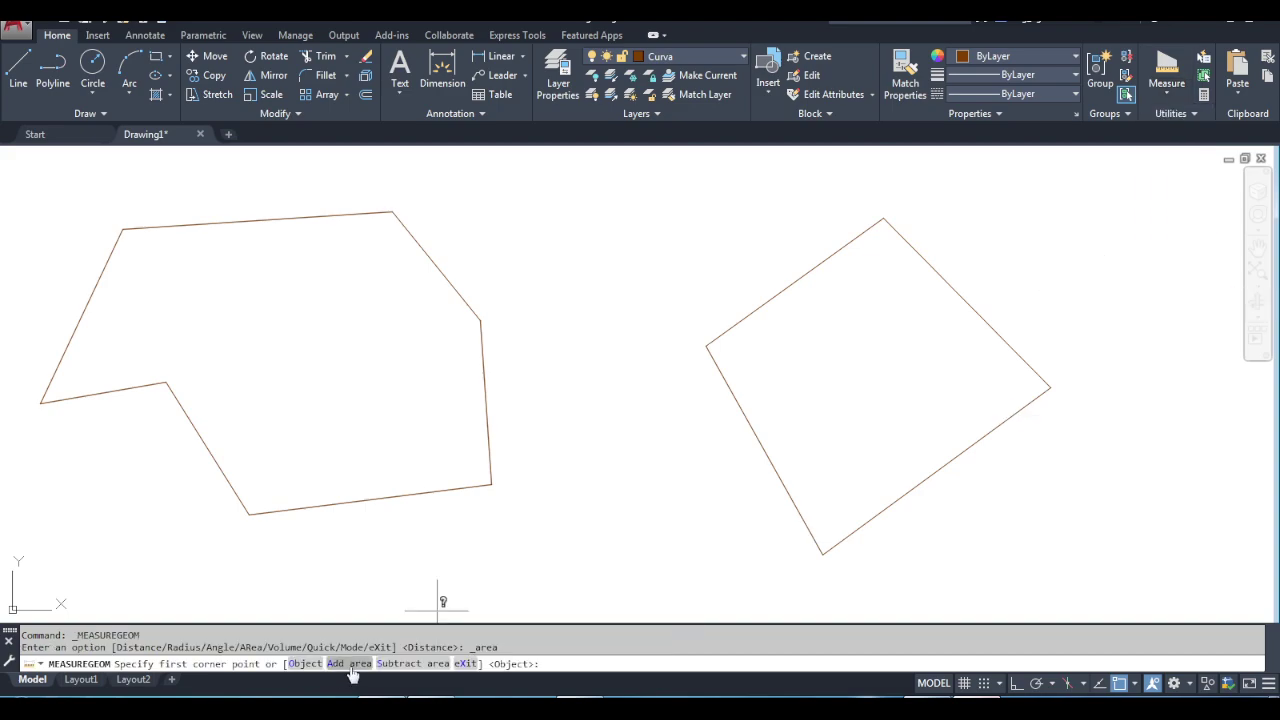
left_click(339, 665)
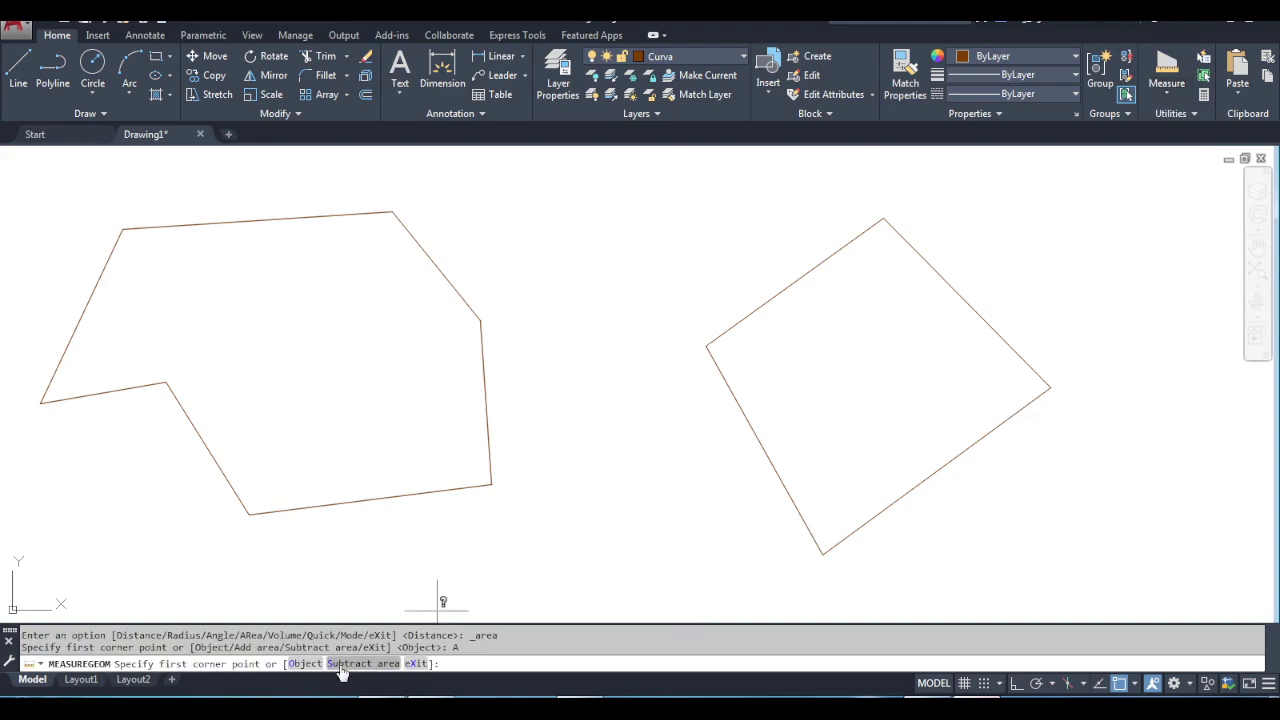
left_click(706, 346)
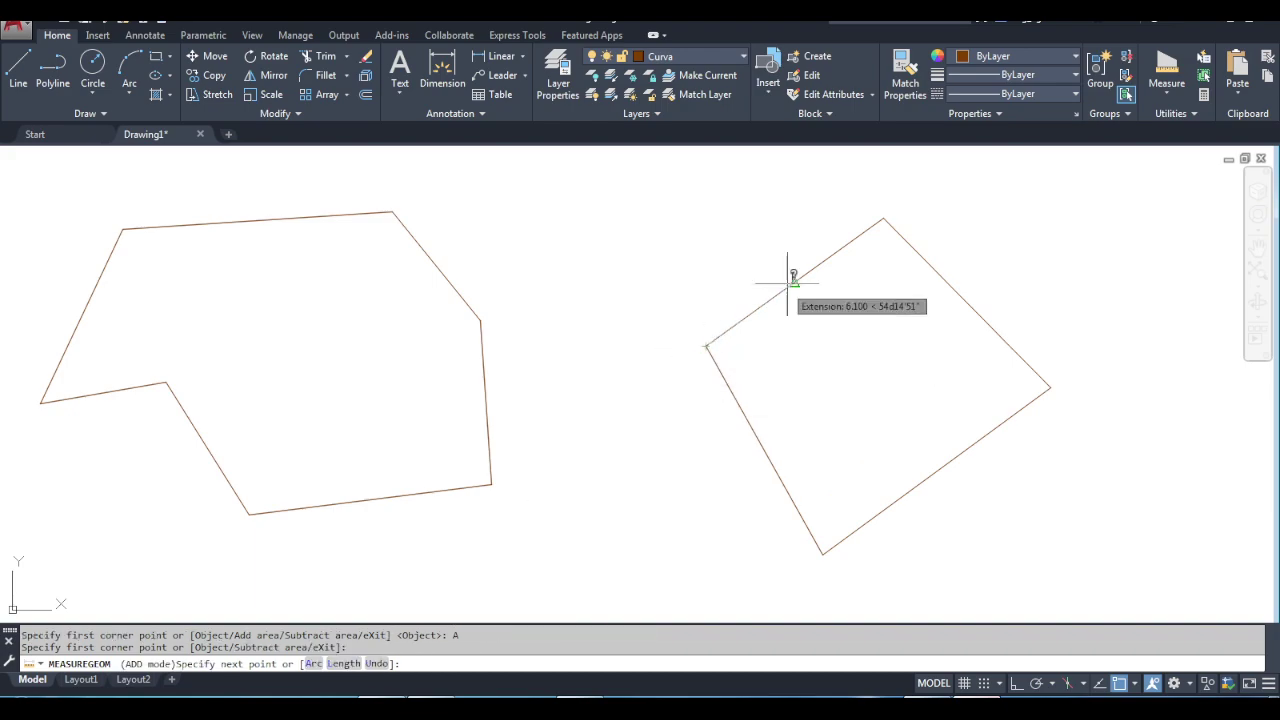
left_click(882, 217)
left_click(1050, 385)
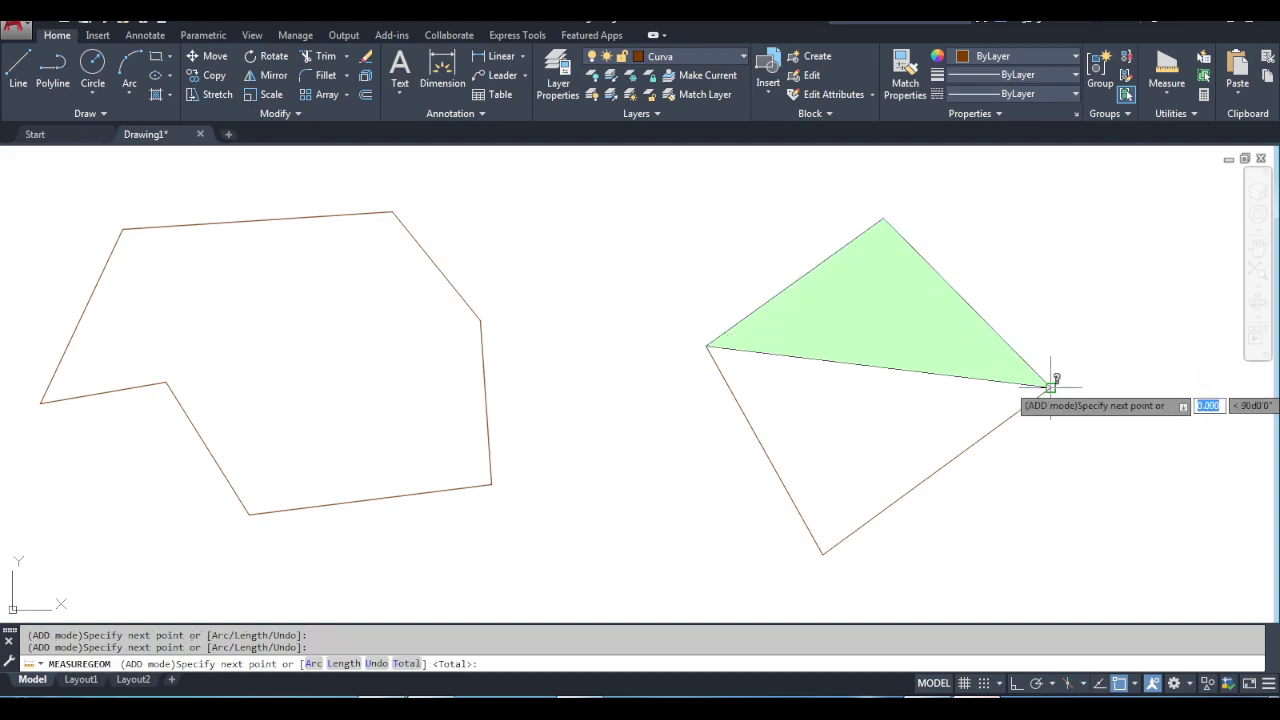
left_click(823, 551)
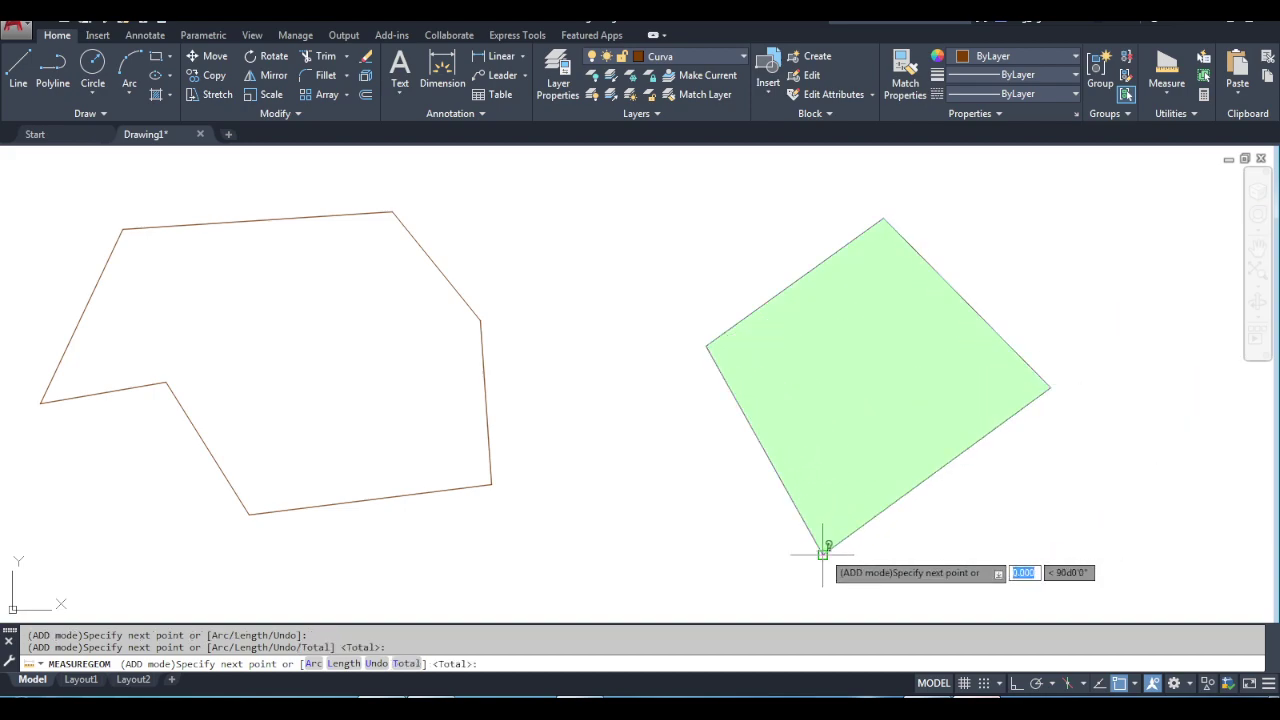
key("Return")
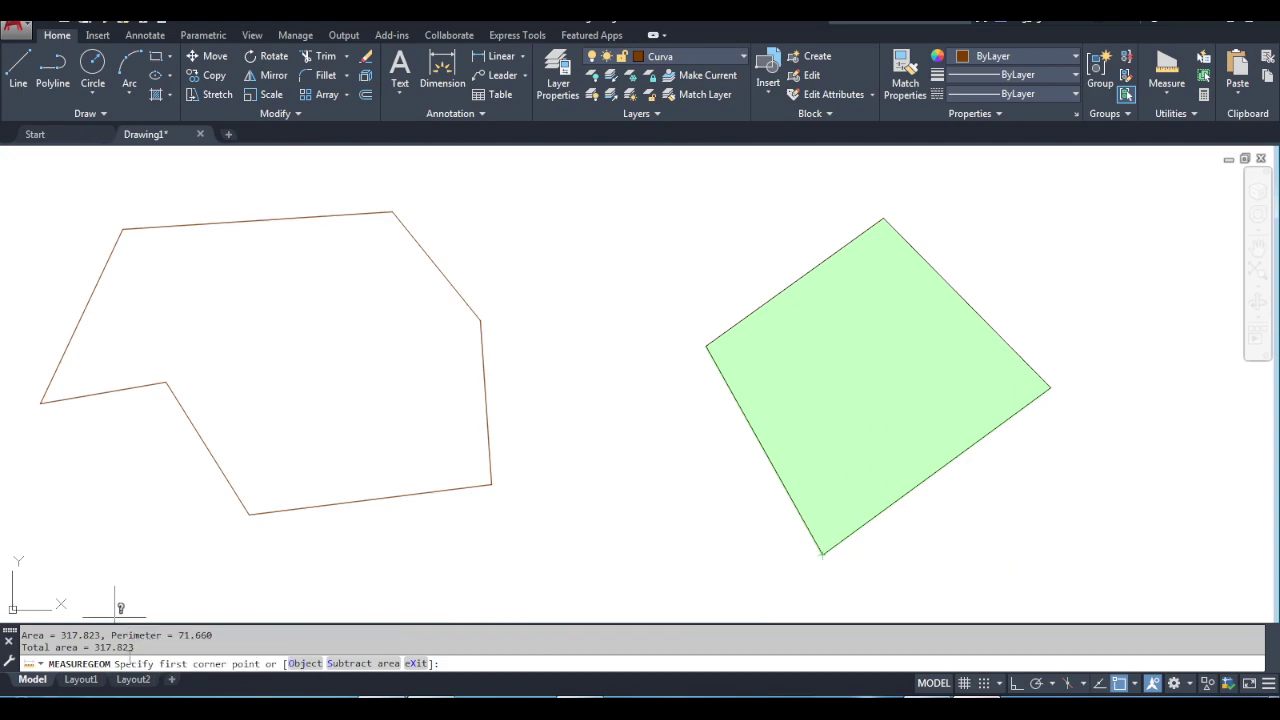
left_click_drag(109, 647, 5, 638)
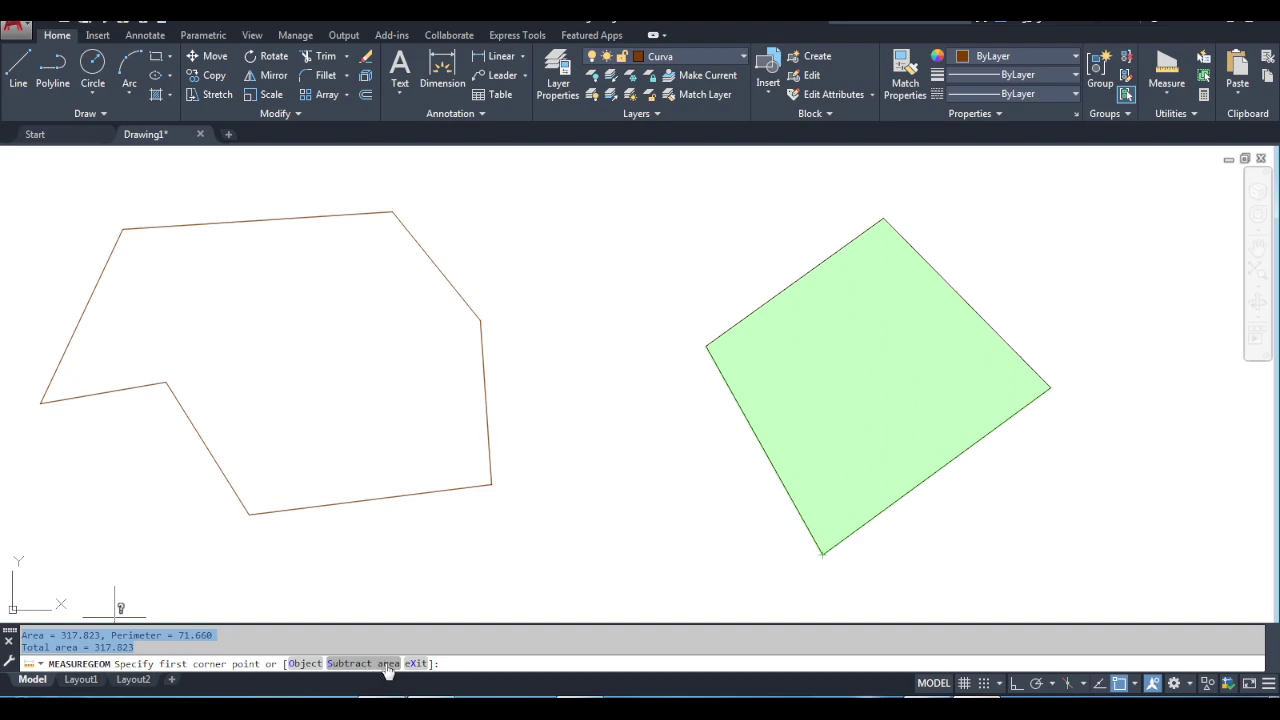
key("Escape")
key("Escape")
key("Escape")
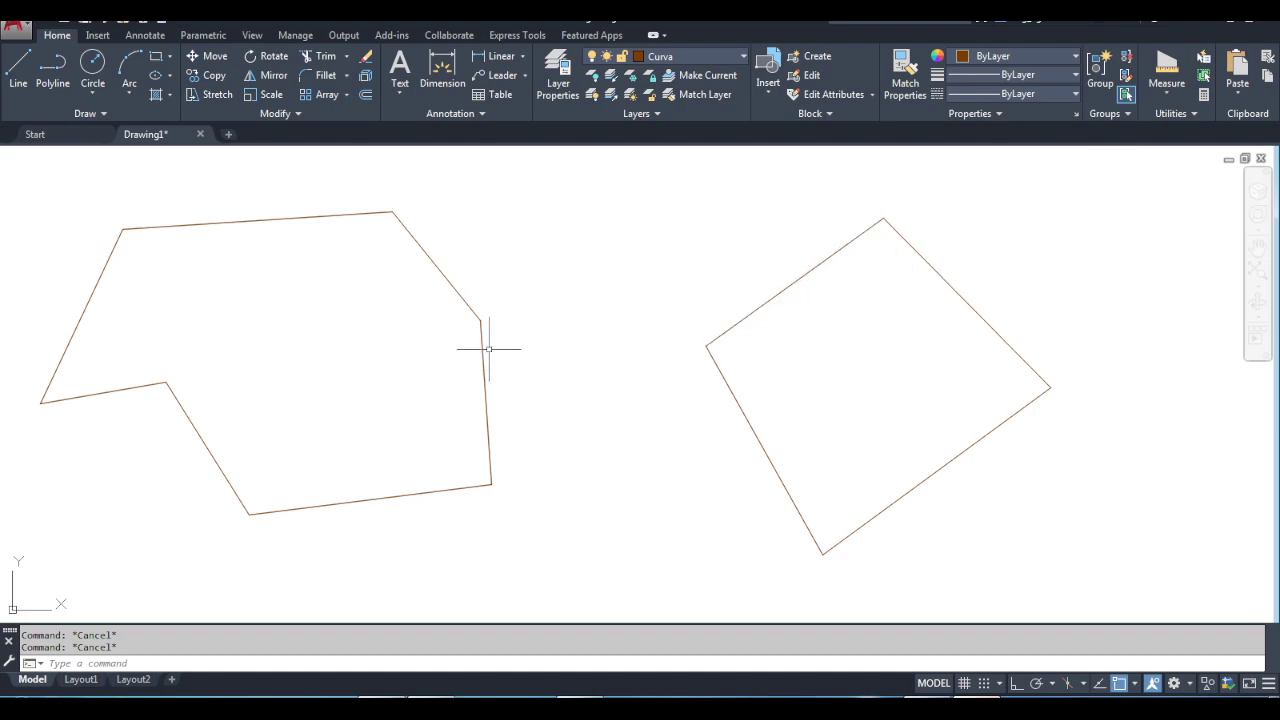
LIST the irregular polyline, confirming an open polyline with area 506.164 and length 94.976.
middle_click_drag(492, 342, 518, 348)
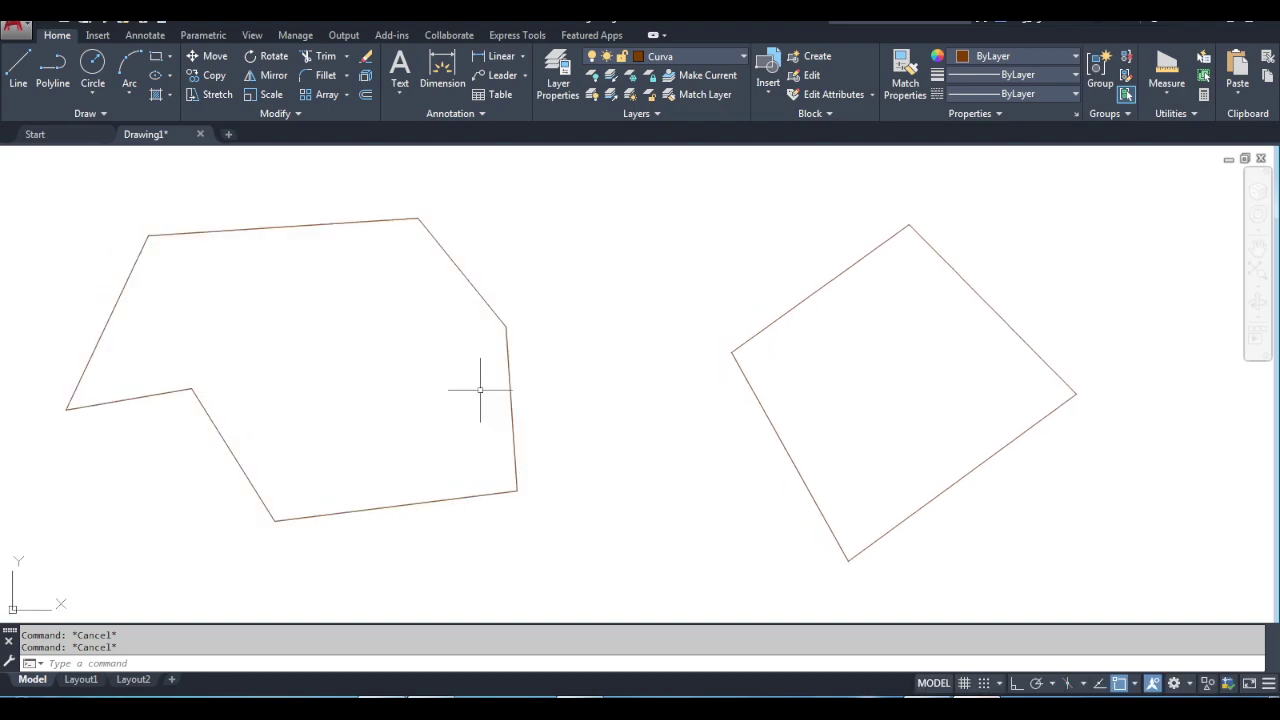
type("t")
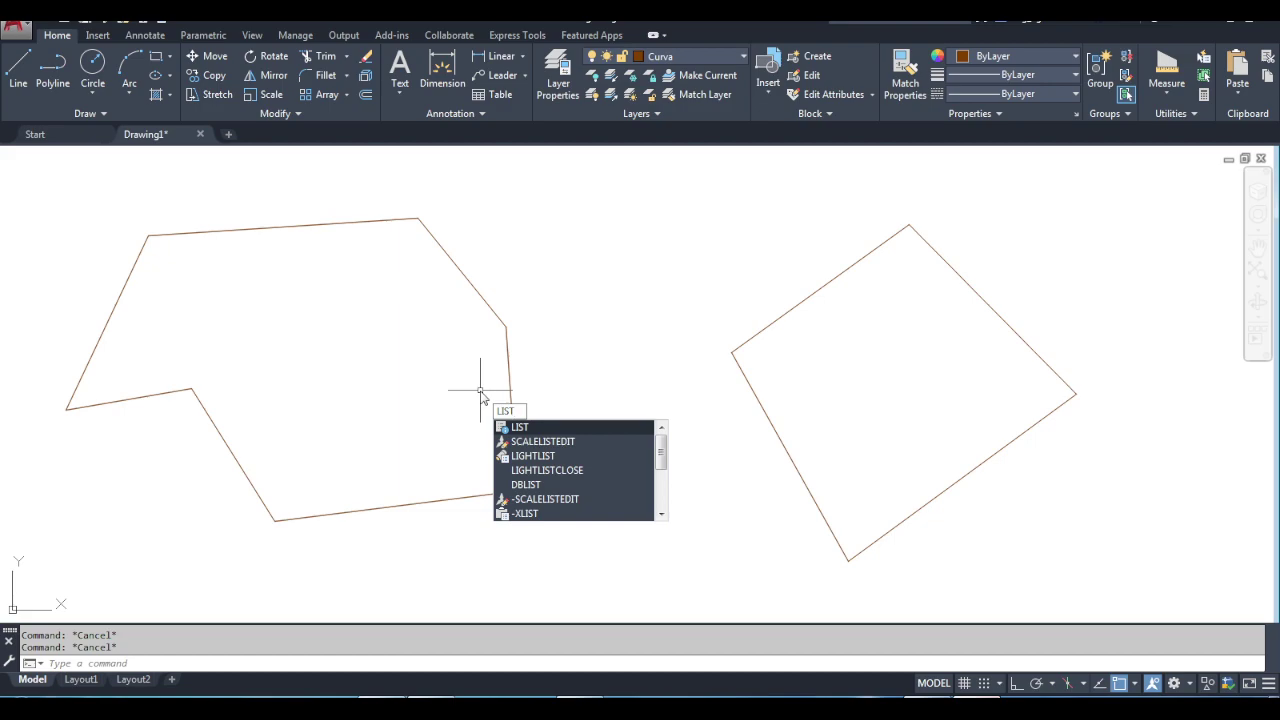
key("Return")
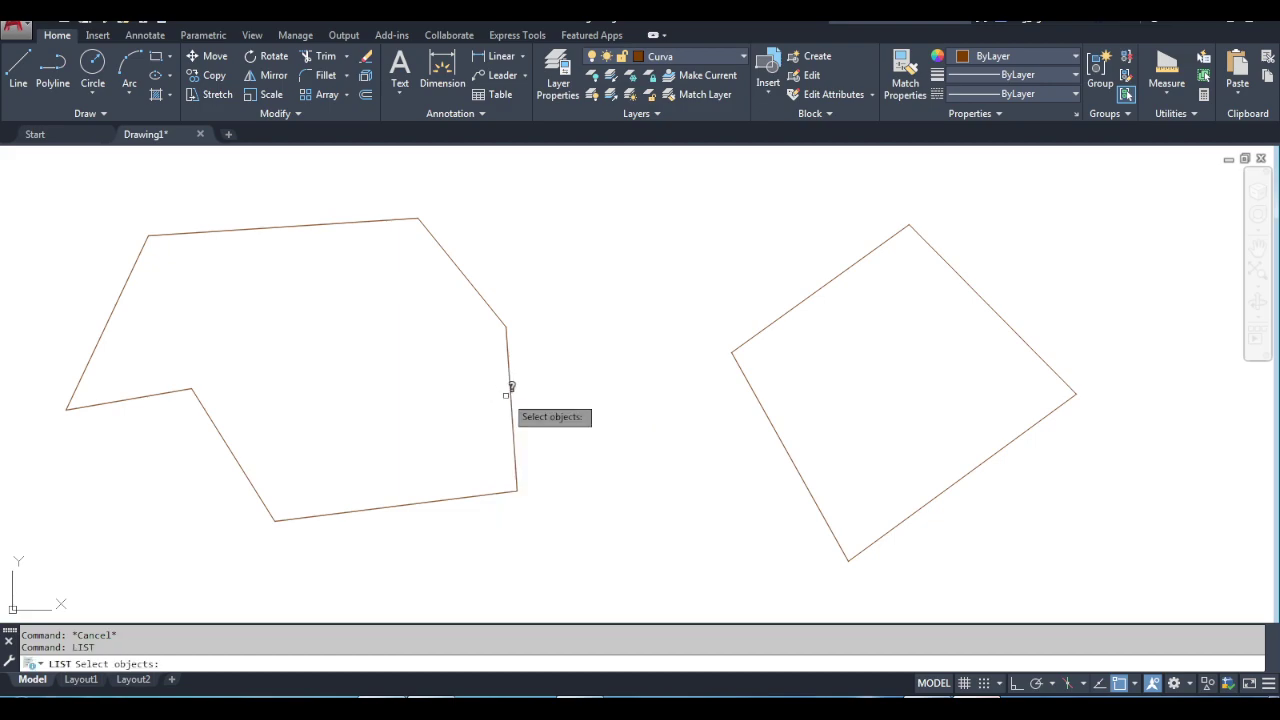
left_click(511, 394)
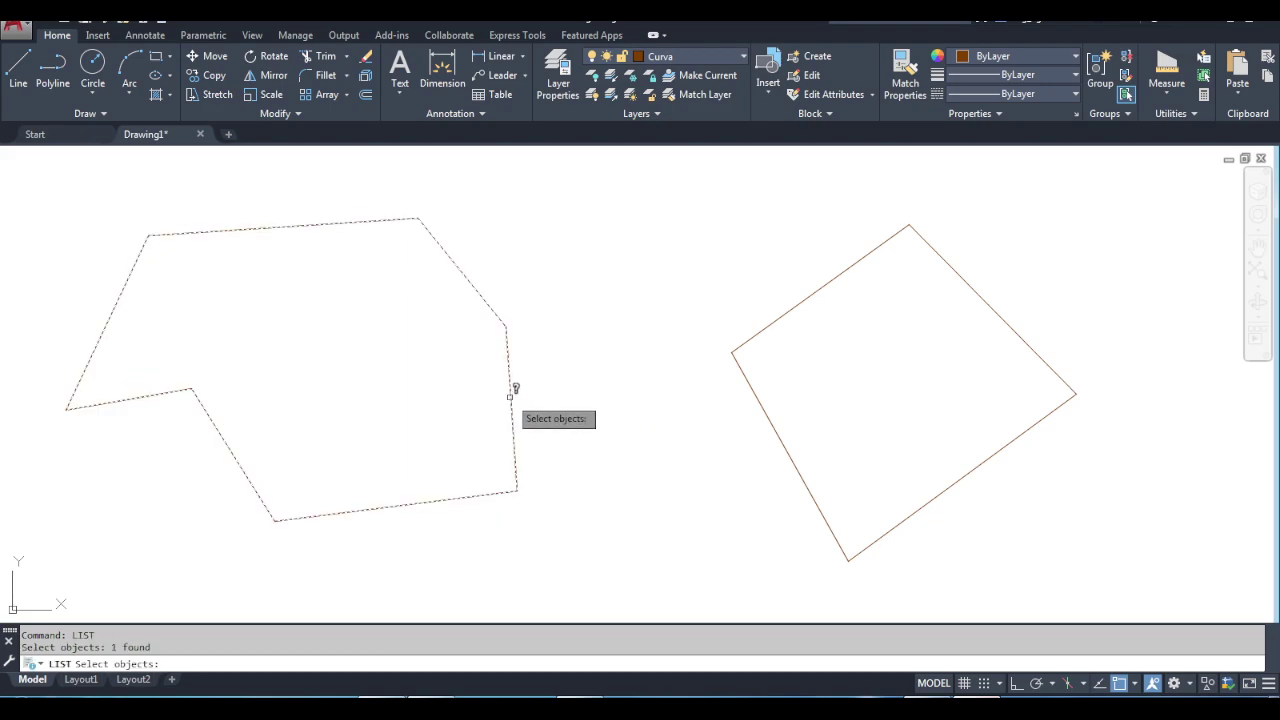
key("Return")
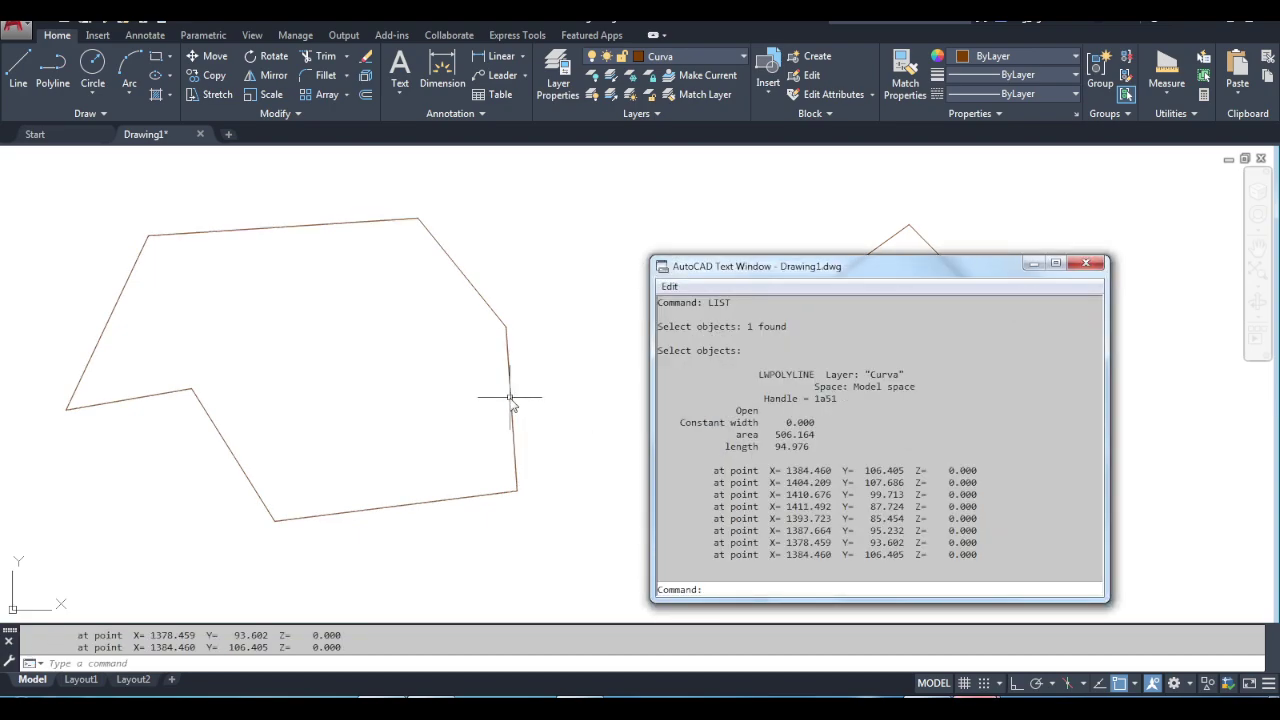
left_click_drag(743, 436, 841, 431)
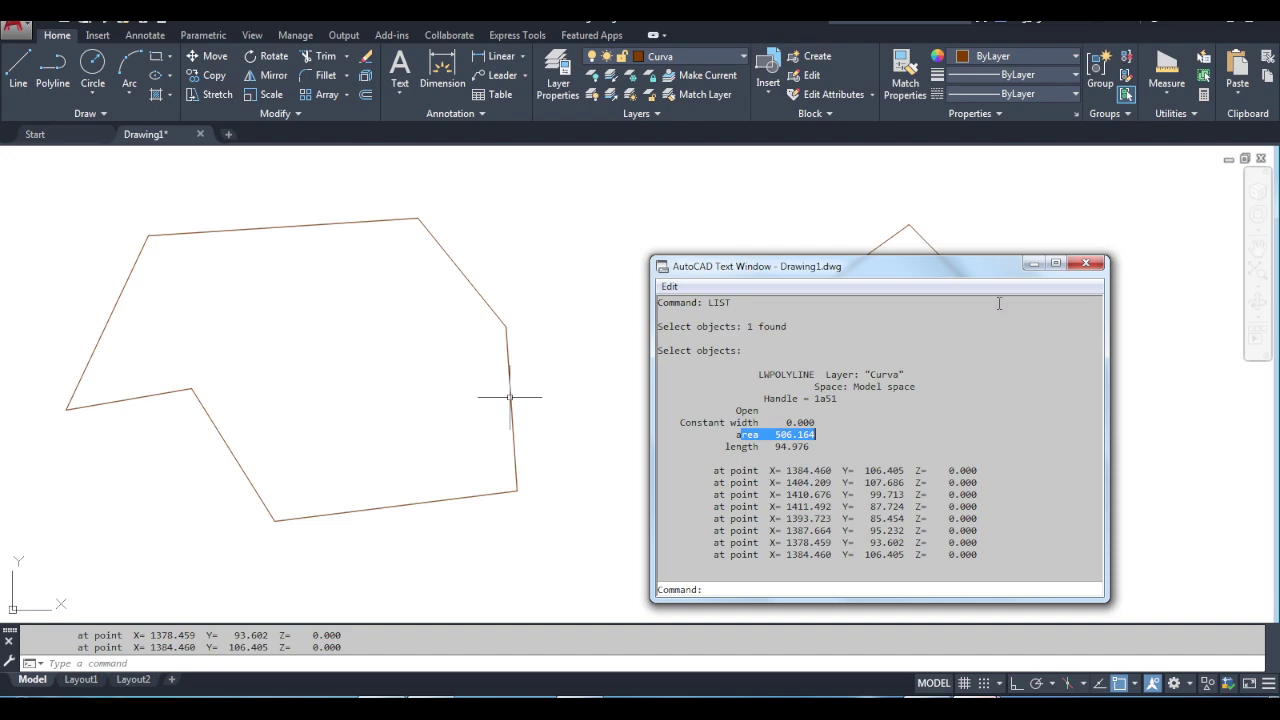
left_click(1086, 263)
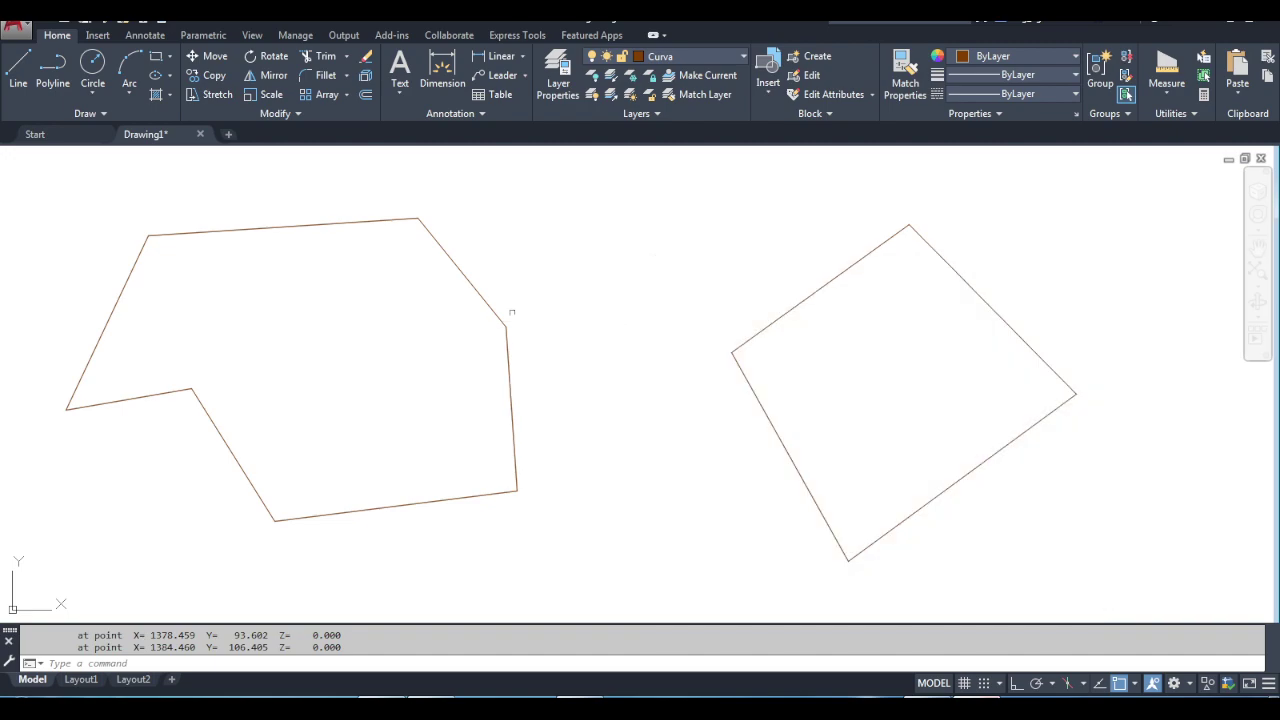
Check the polyline's Properties (area 506.164, length 94.976, not closed), then deselect it.
right_click(488, 297)
left_click(481, 295)
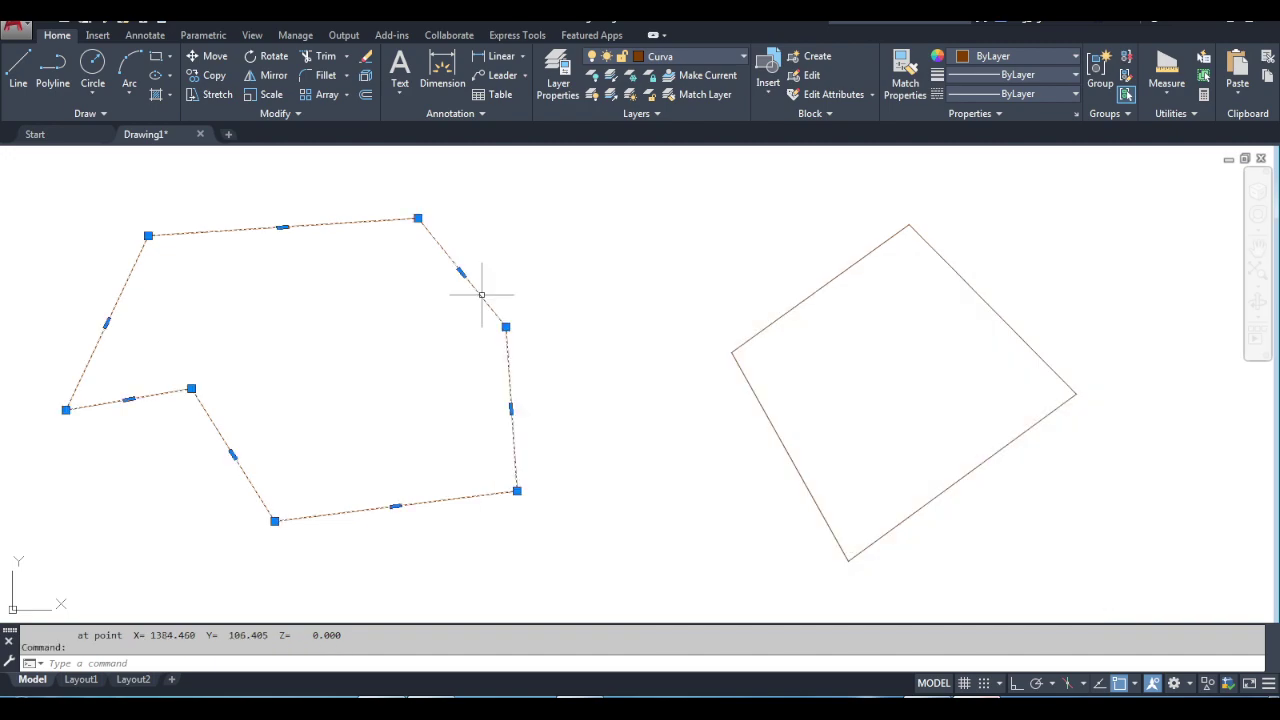
right_click(481, 295)
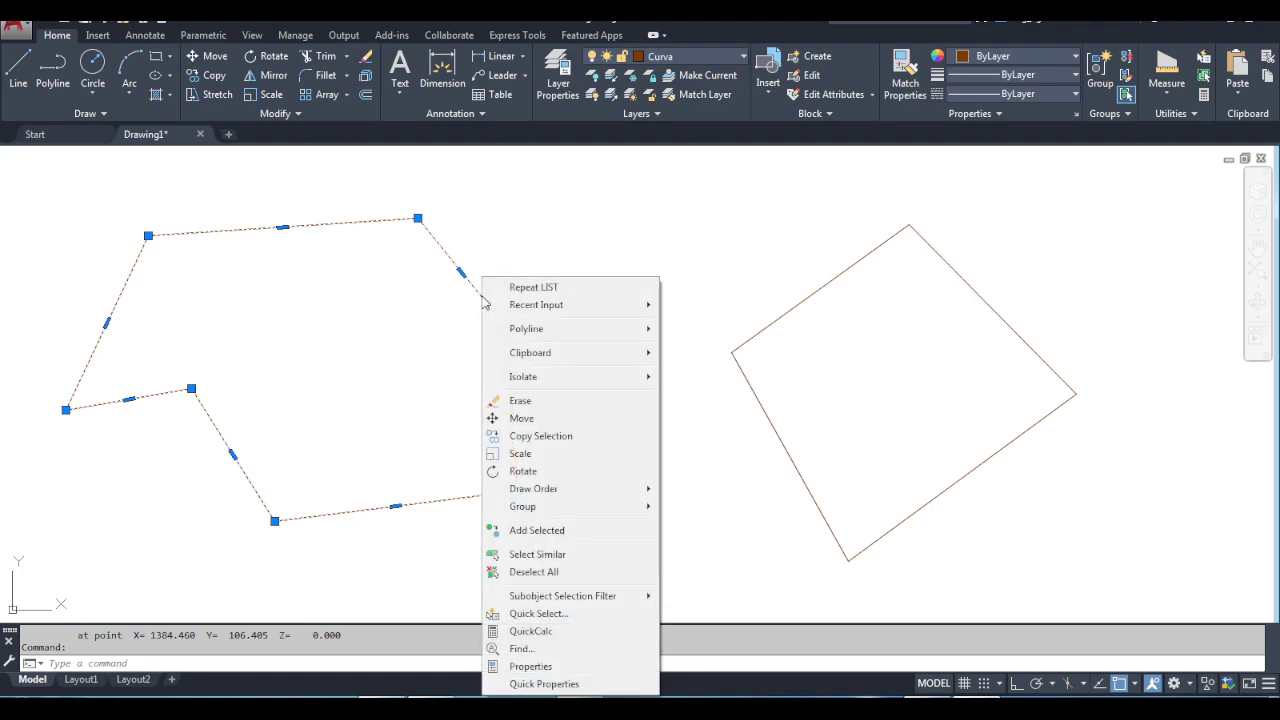
left_click(545, 666)
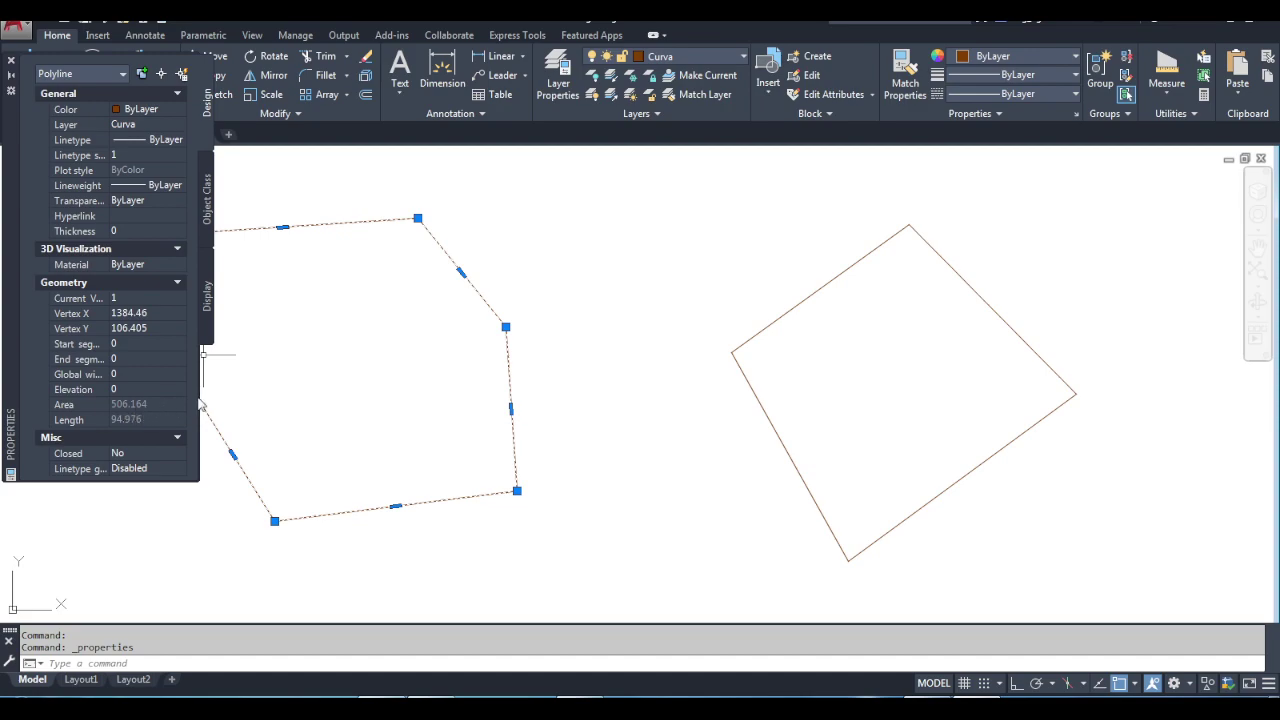
left_click(11, 60)
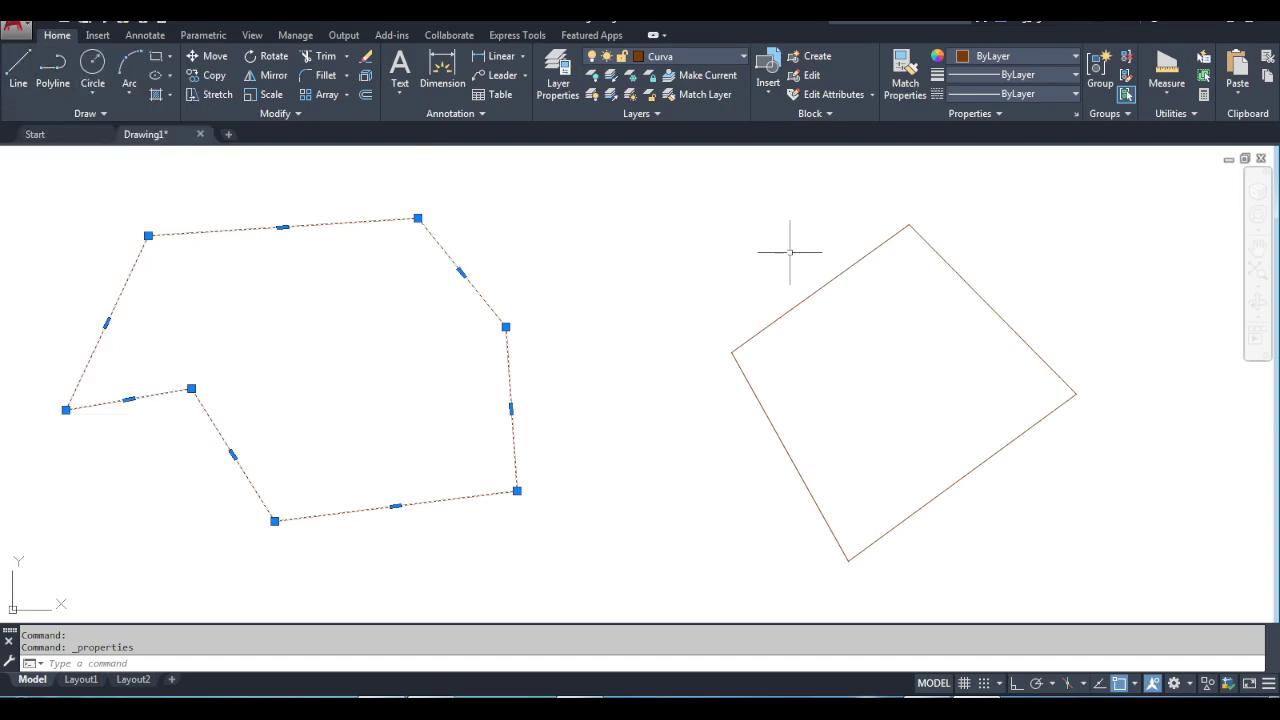
key("Escape")
key("Escape")
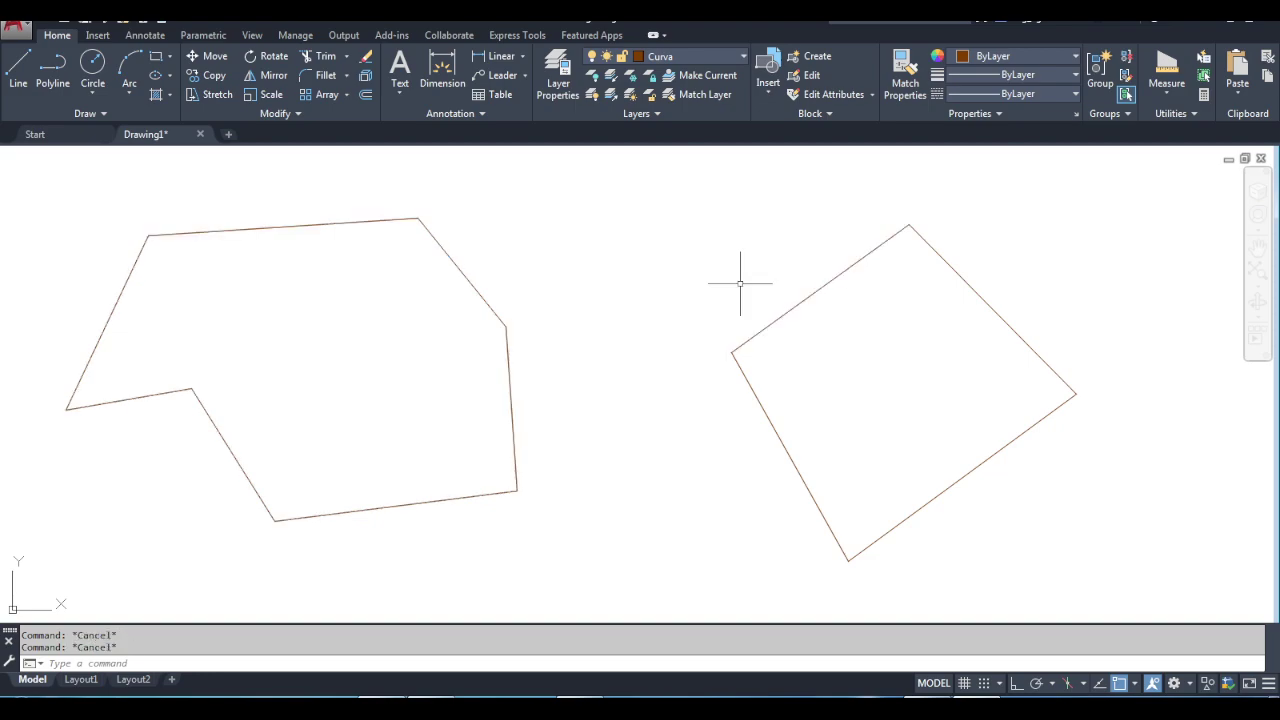
JOIN the quadrilateral's top, right, bottom and left edges into a single polyline.
type("joi")
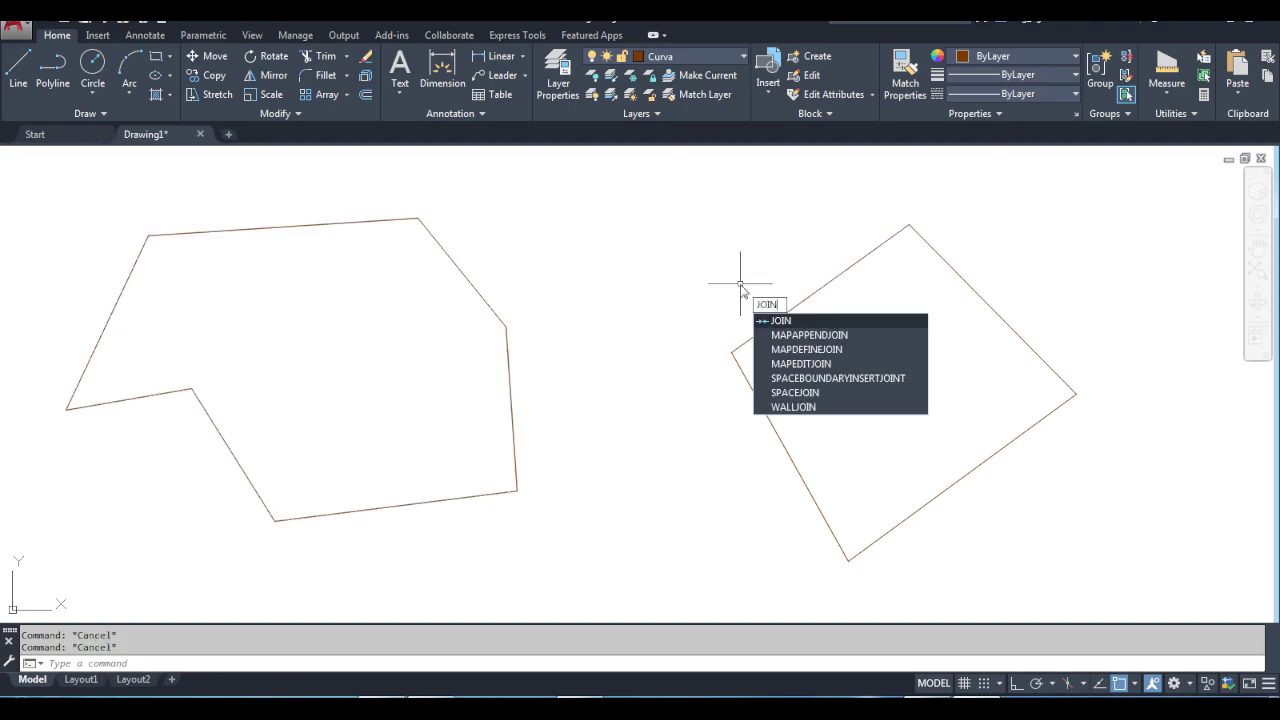
key("Return")
left_click(812, 294)
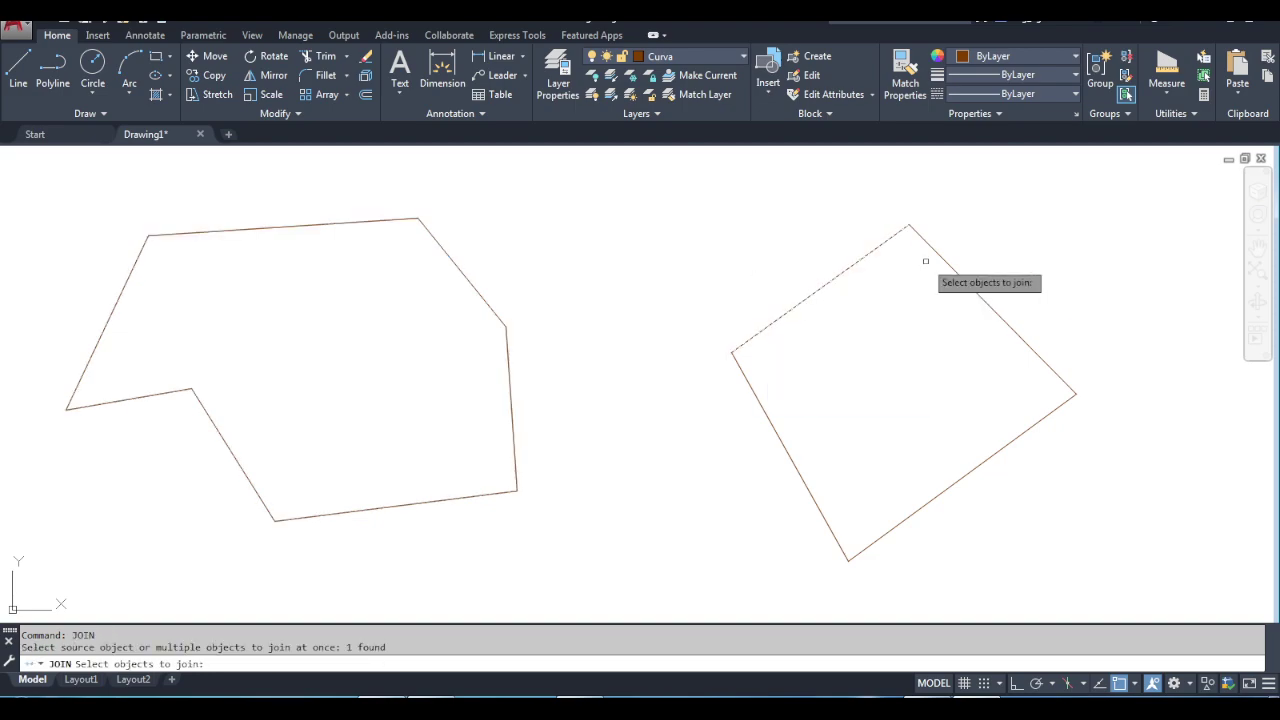
left_click(945, 261)
left_click(1034, 427)
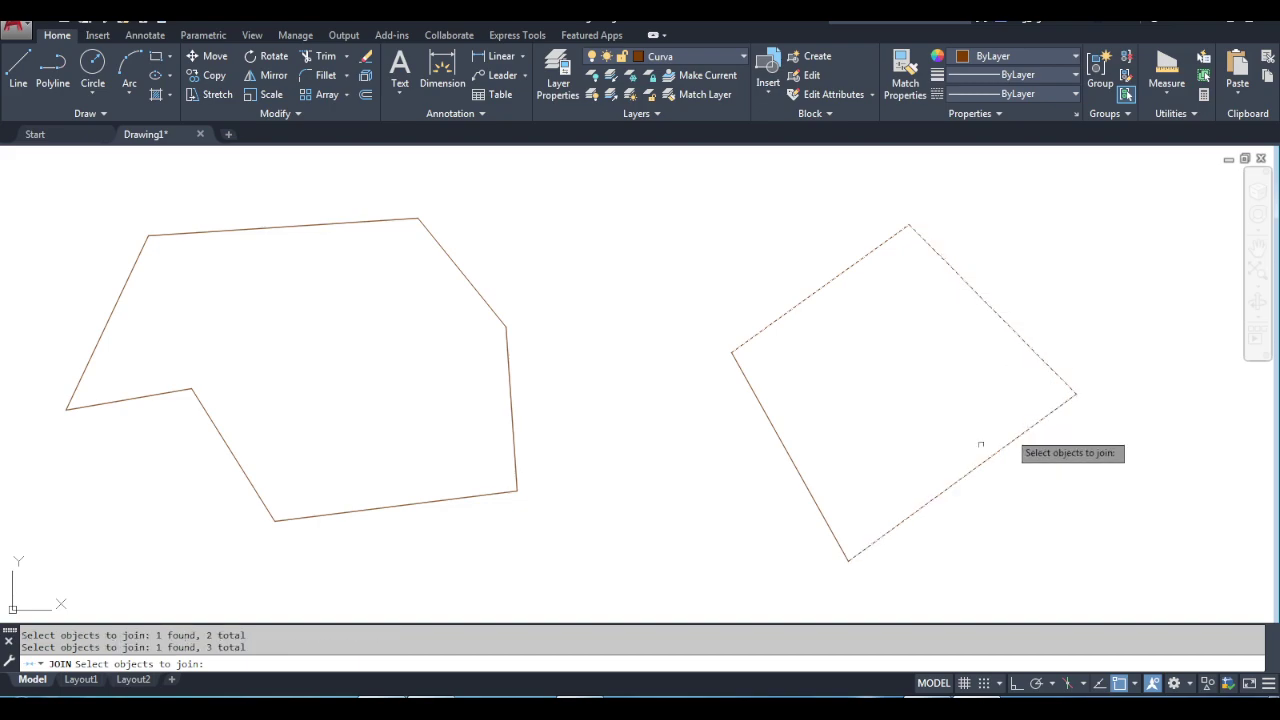
left_click(808, 491)
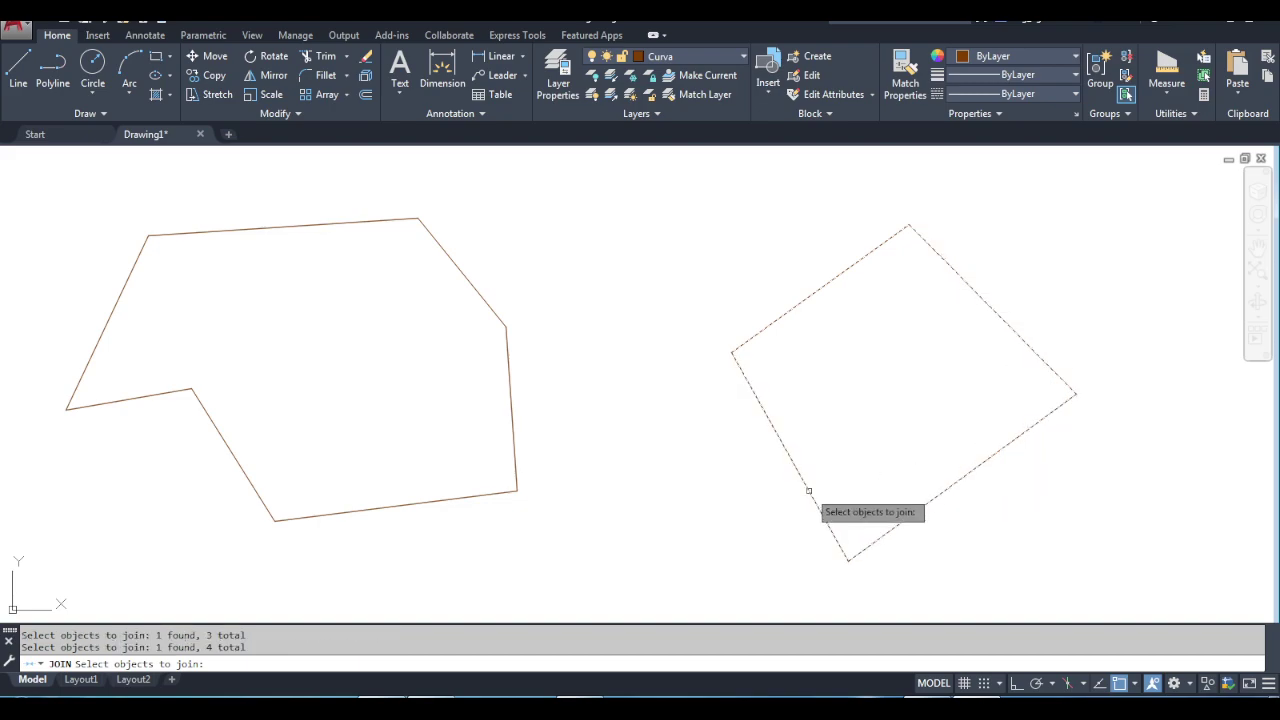
key("Return")
left_click(808, 491)
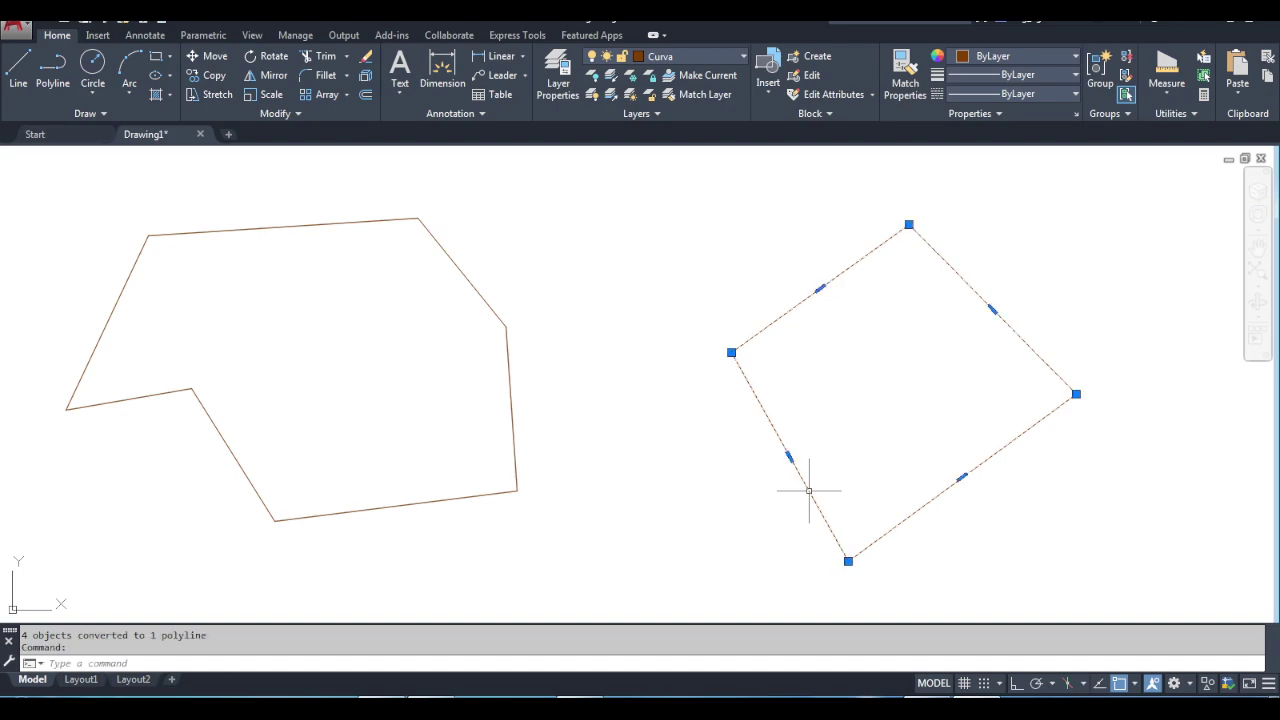
Measure the joined square's area with the Object option, reading area 317.823 and perimeter 71.660.
key("Escape")
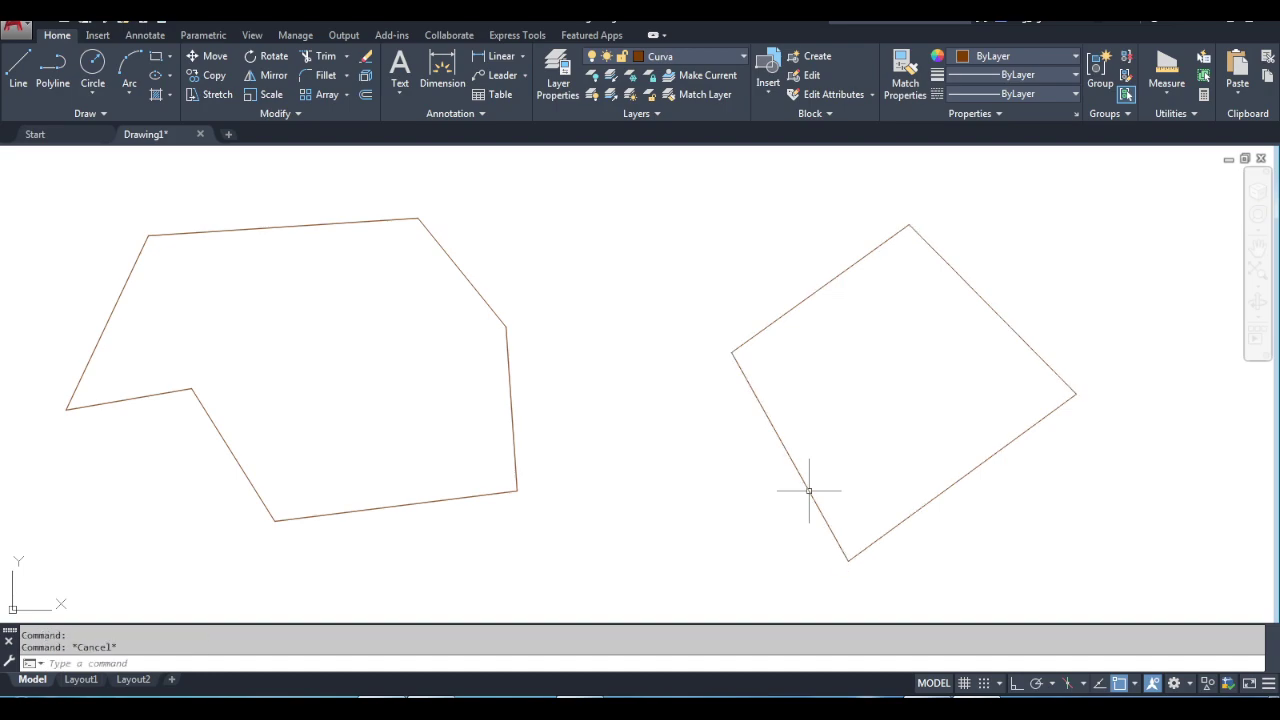
left_click(1168, 89)
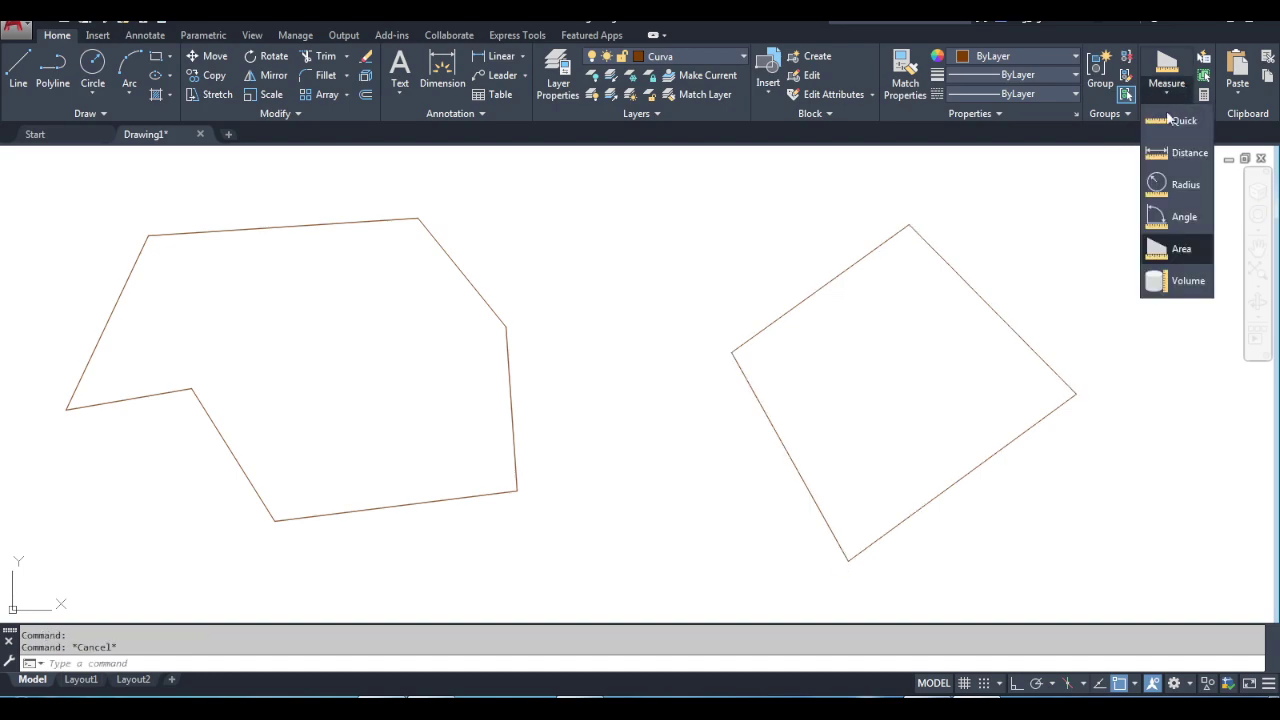
left_click(1182, 246)
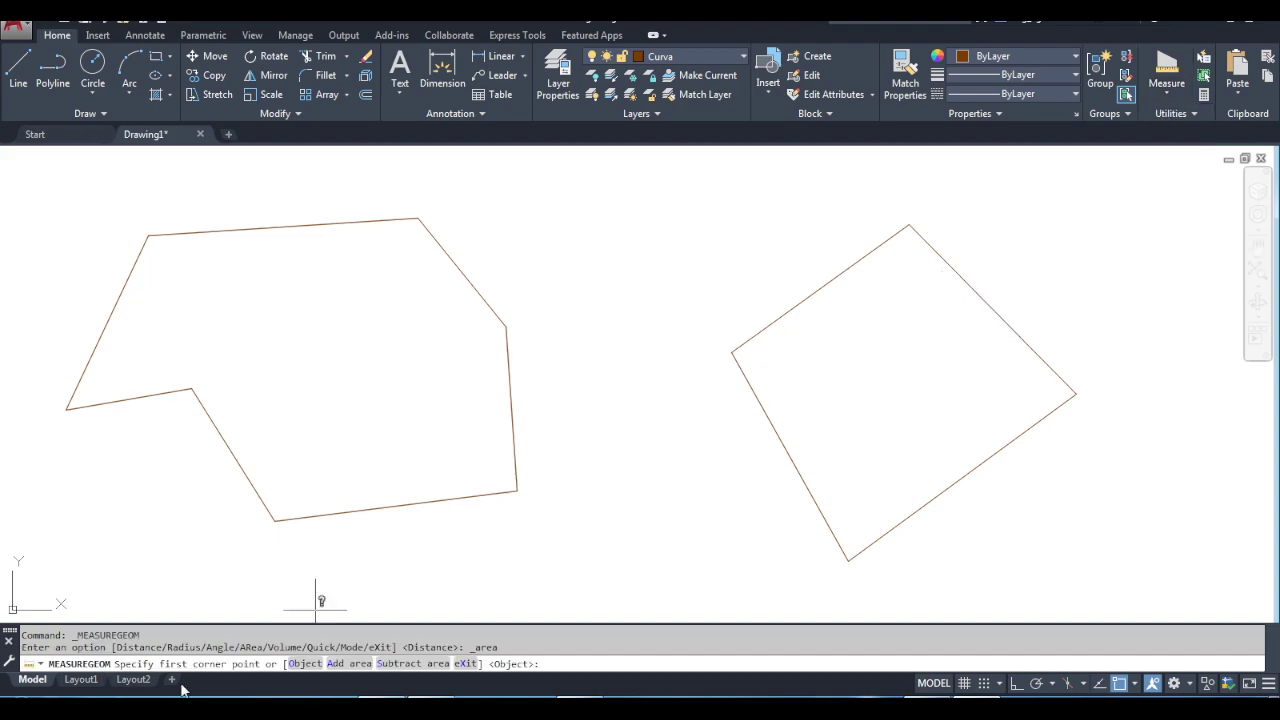
left_click(305, 663)
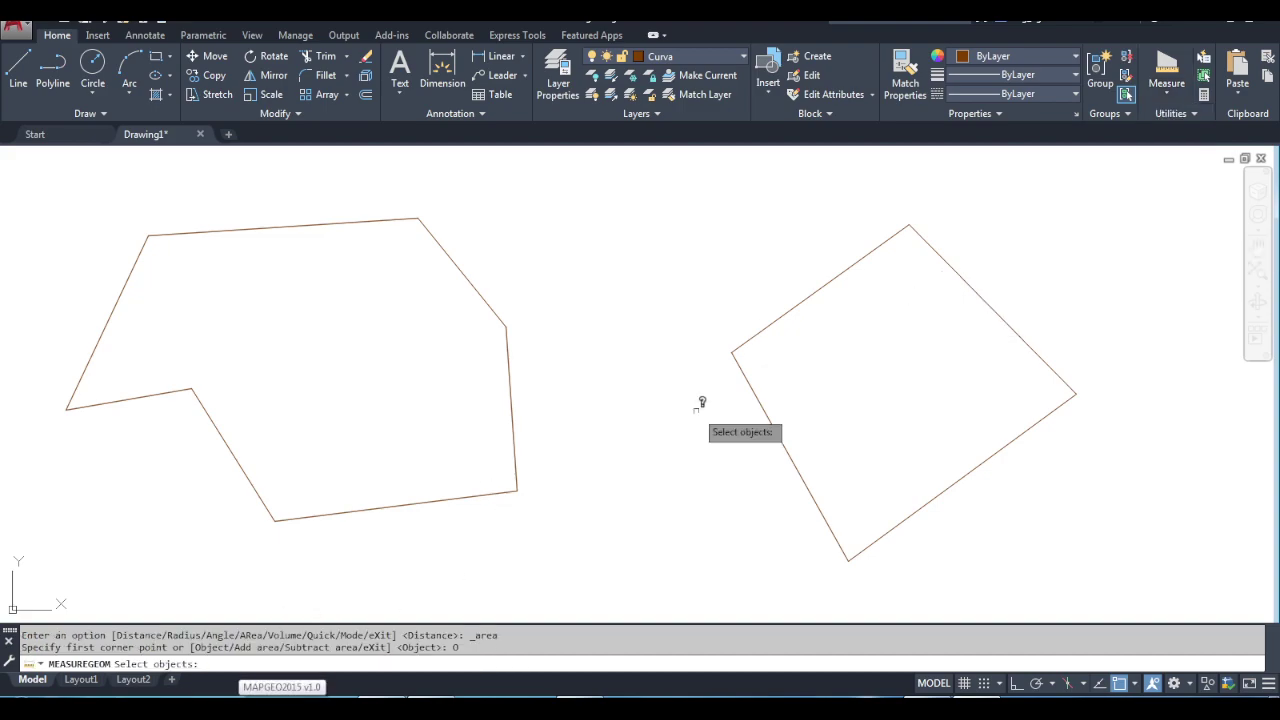
left_click(754, 392)
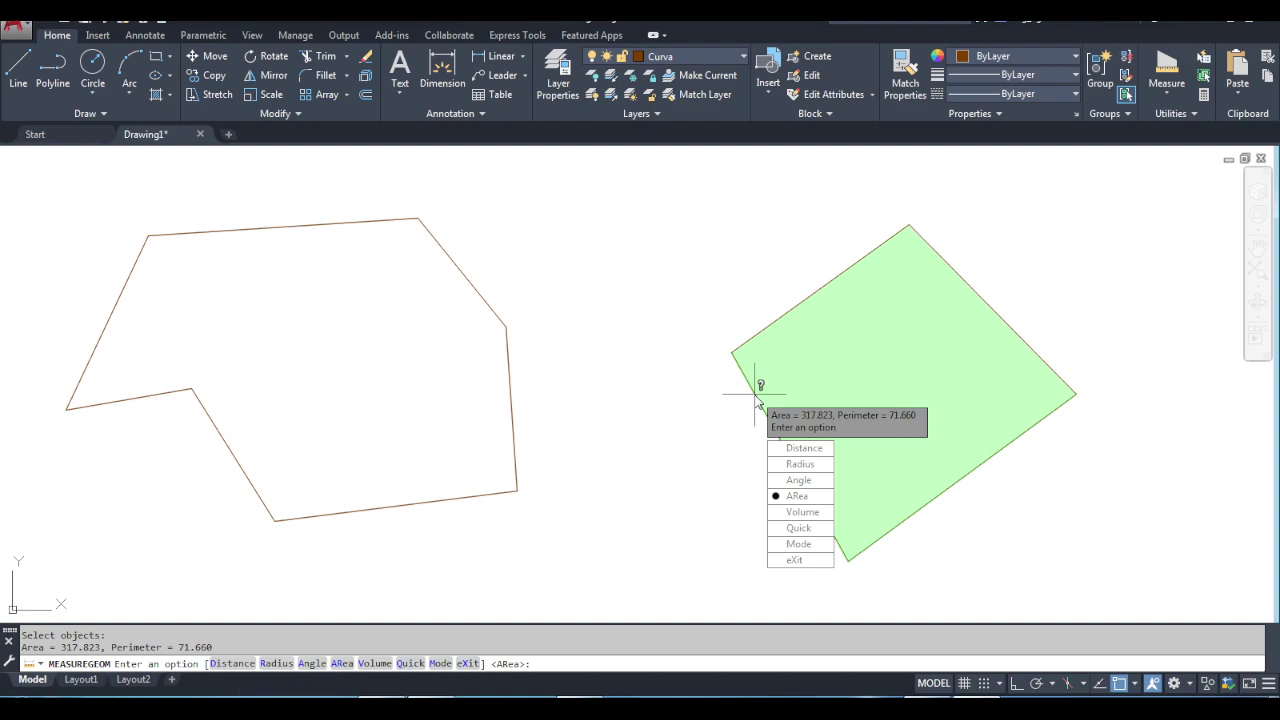
key("Escape")
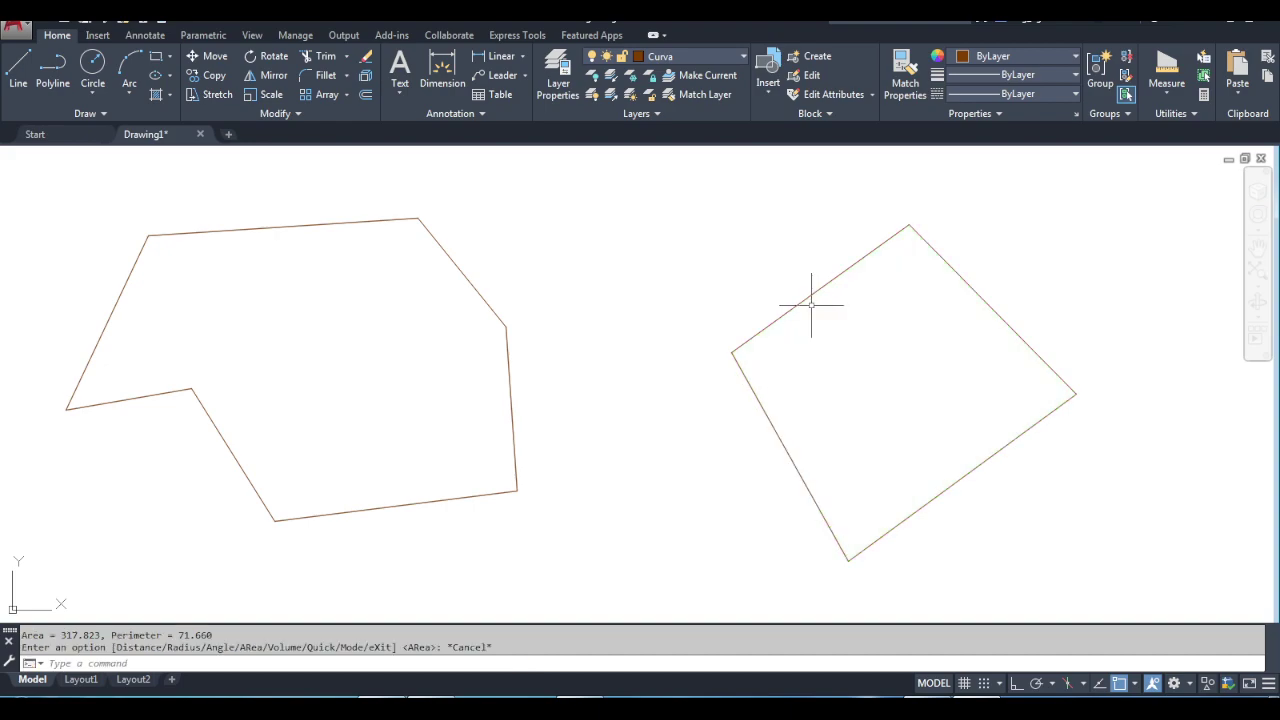
left_click(805, 296)
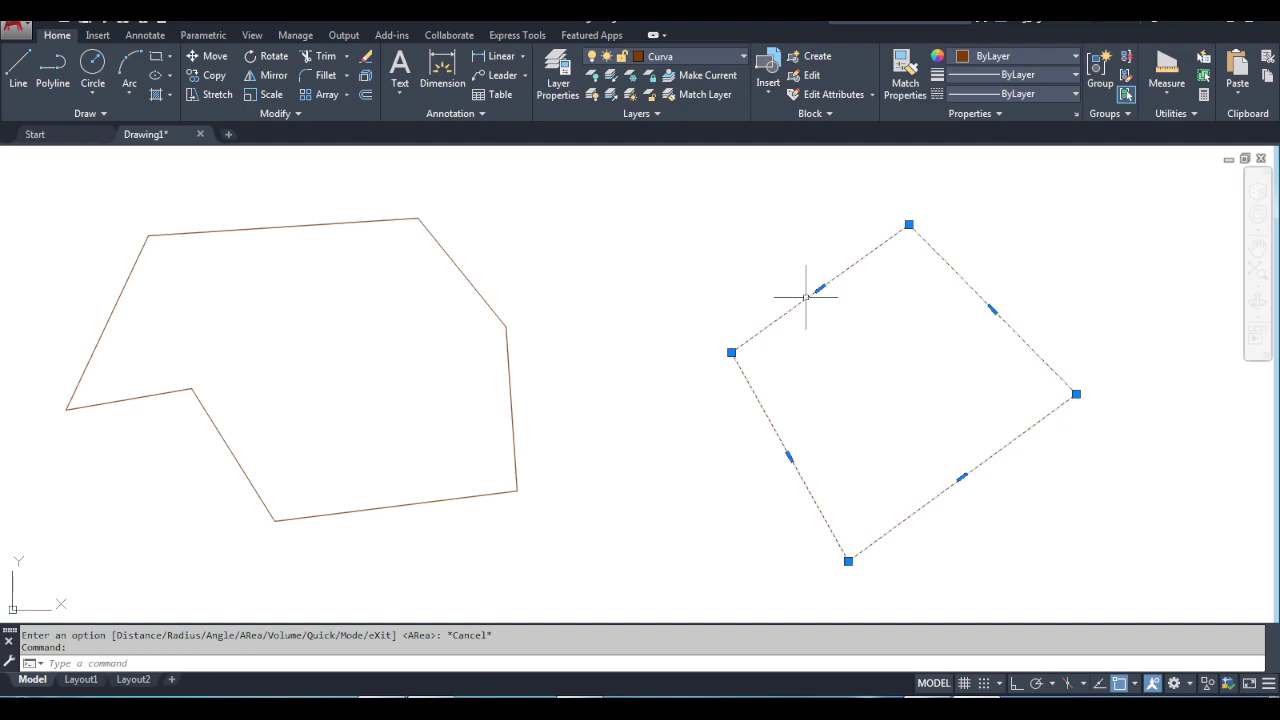
right_click(805, 296)
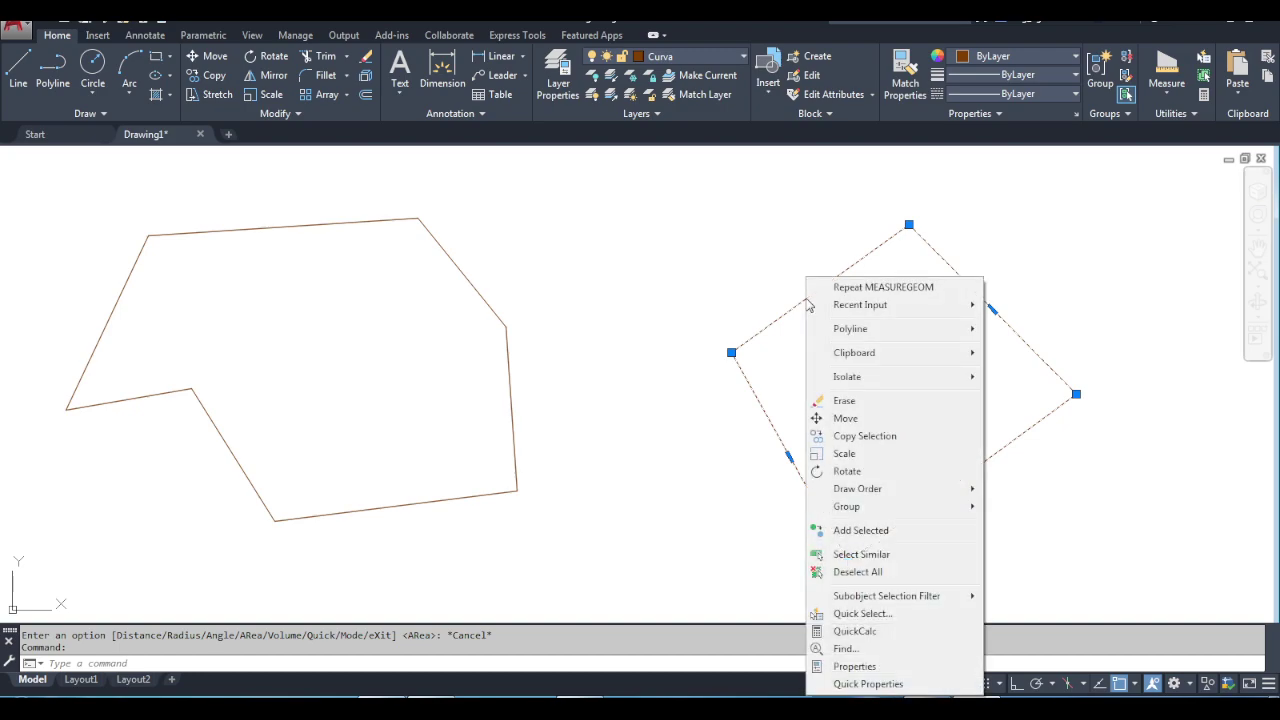
left_click(854, 666)
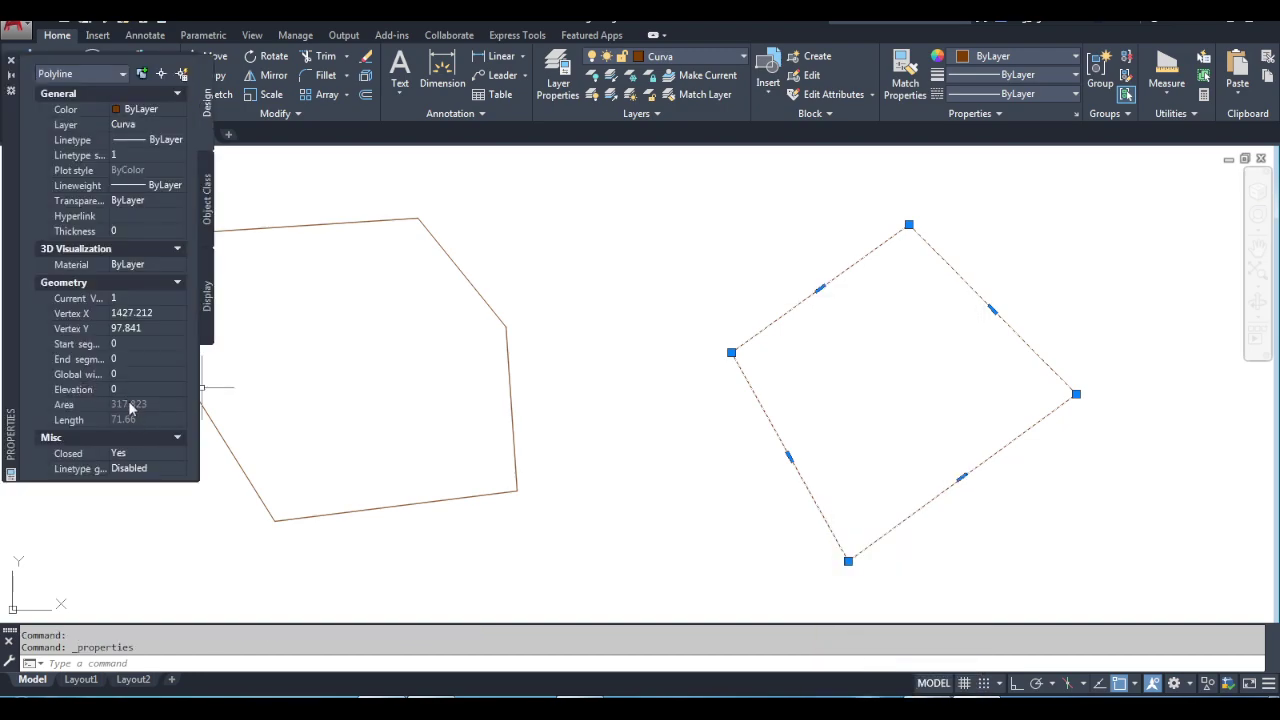
mouse_move(110, 404)
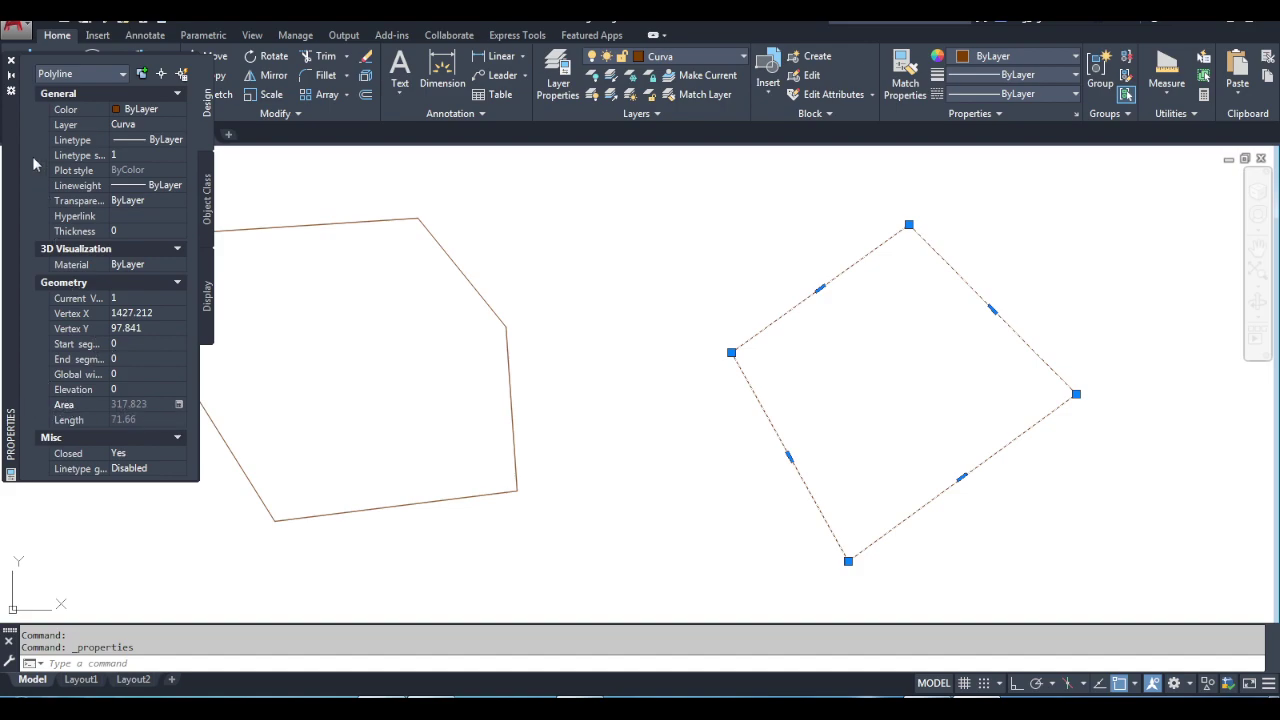
left_click(12, 62)
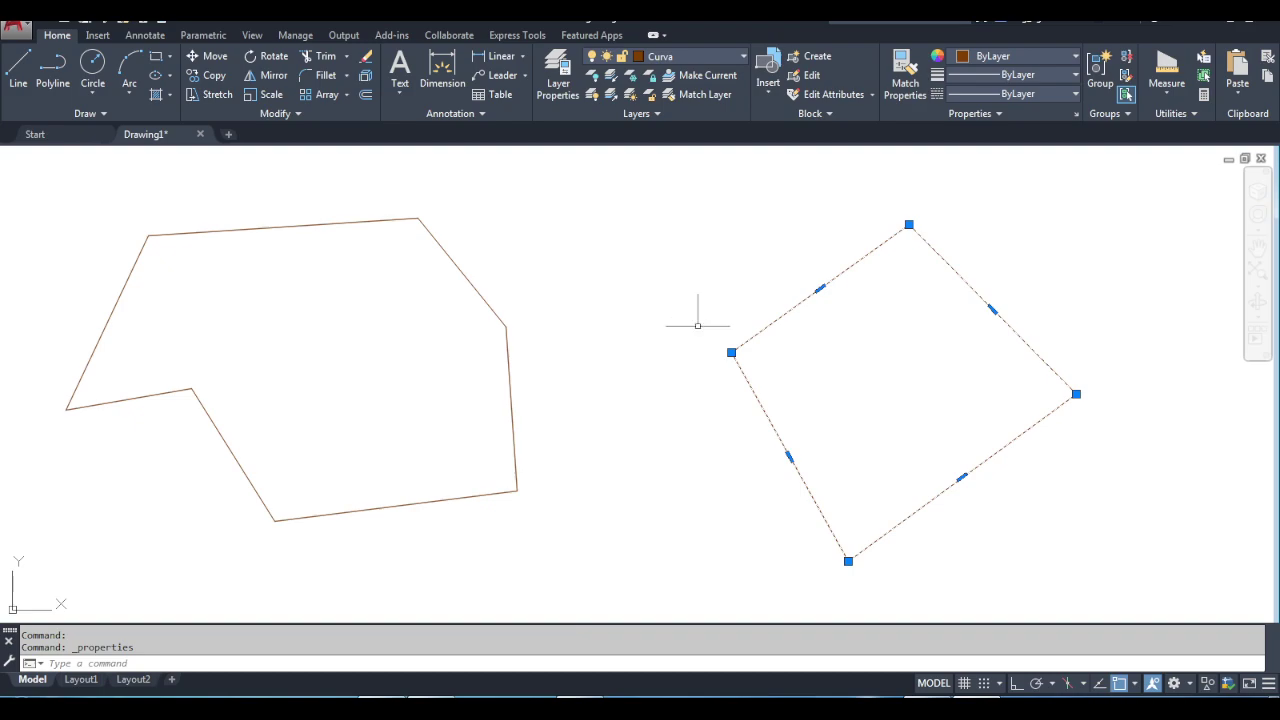
key("Escape")
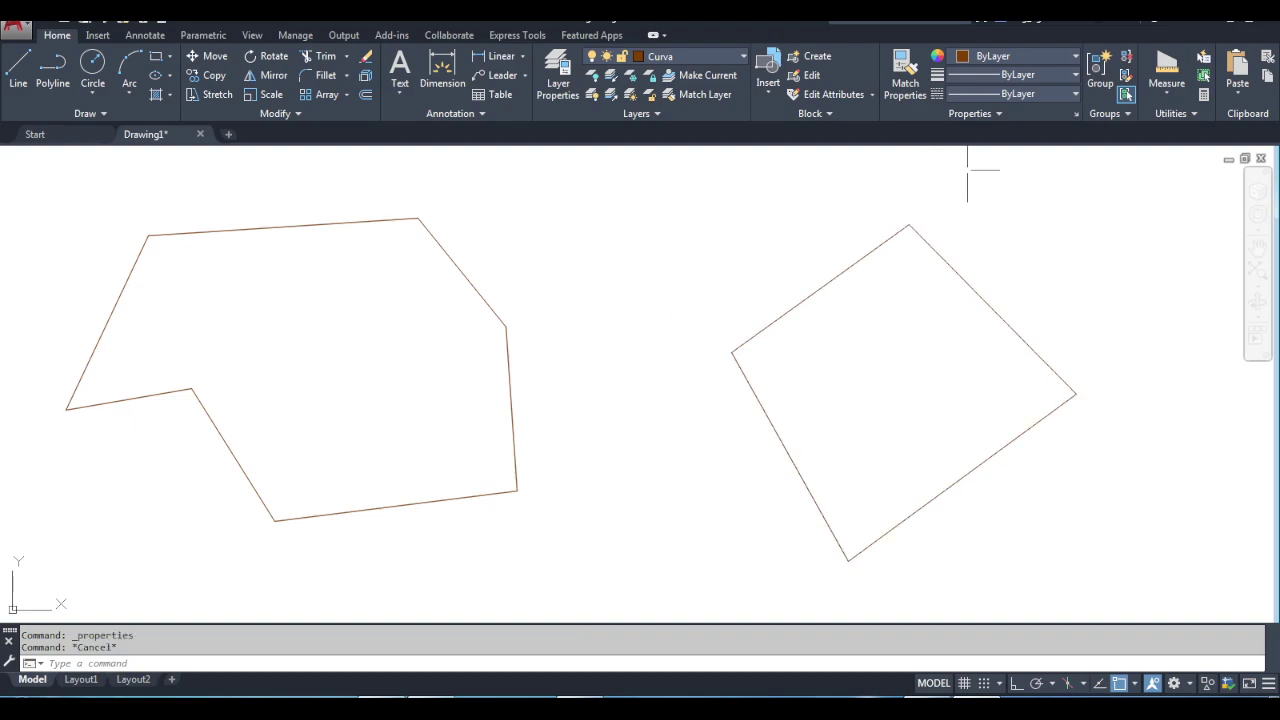
Measure the square's area by its corner points, totalling 317.823 with perimeter 71.660.
left_click(1166, 85)
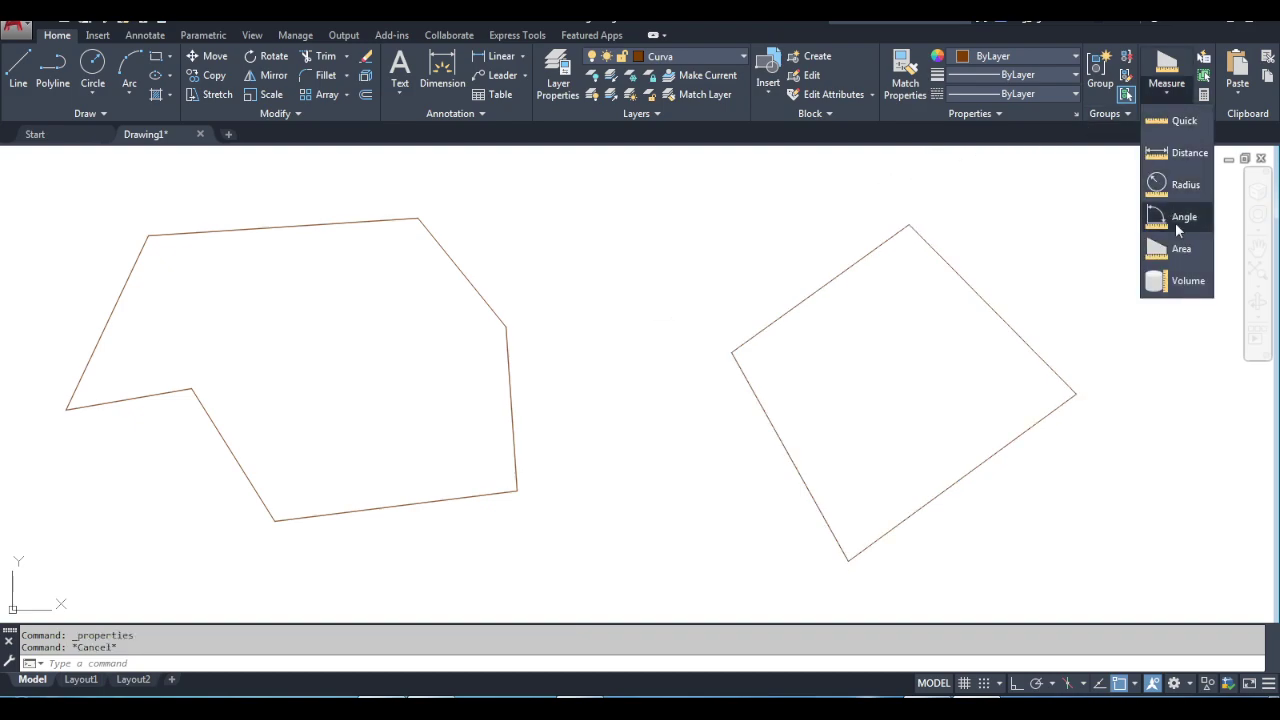
left_click(1176, 252)
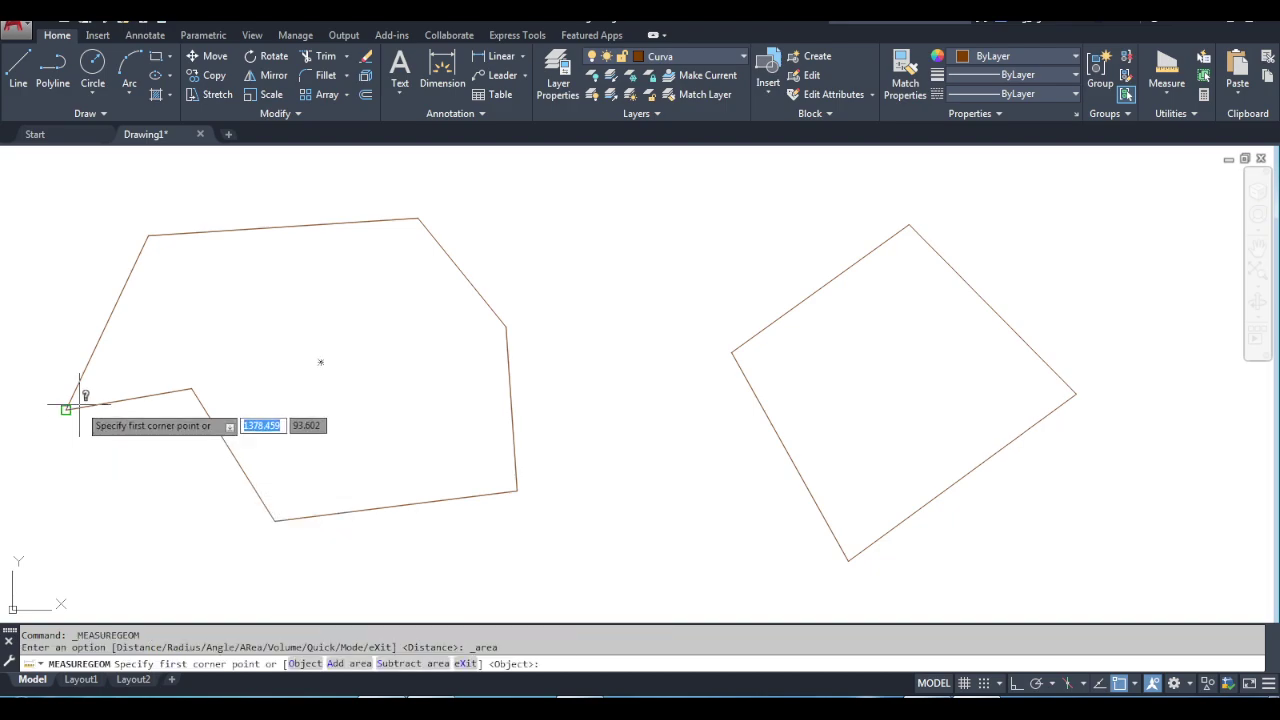
left_click(908, 224)
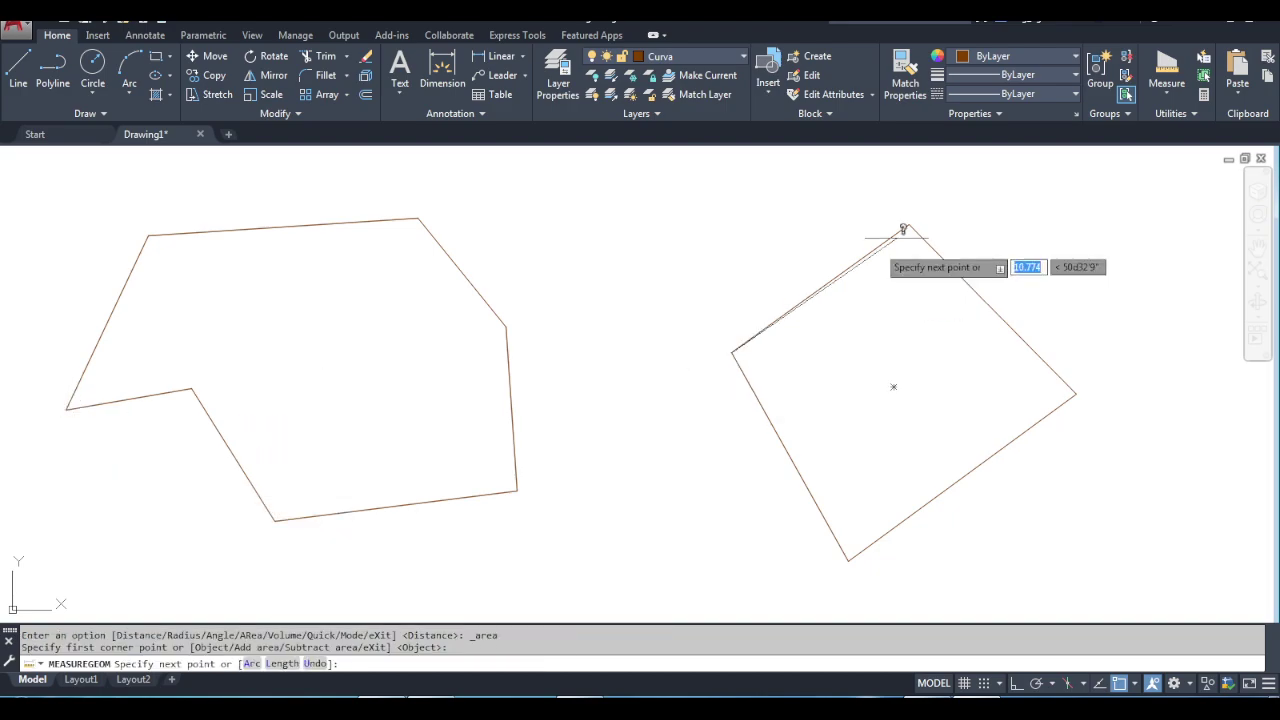
left_click(908, 224)
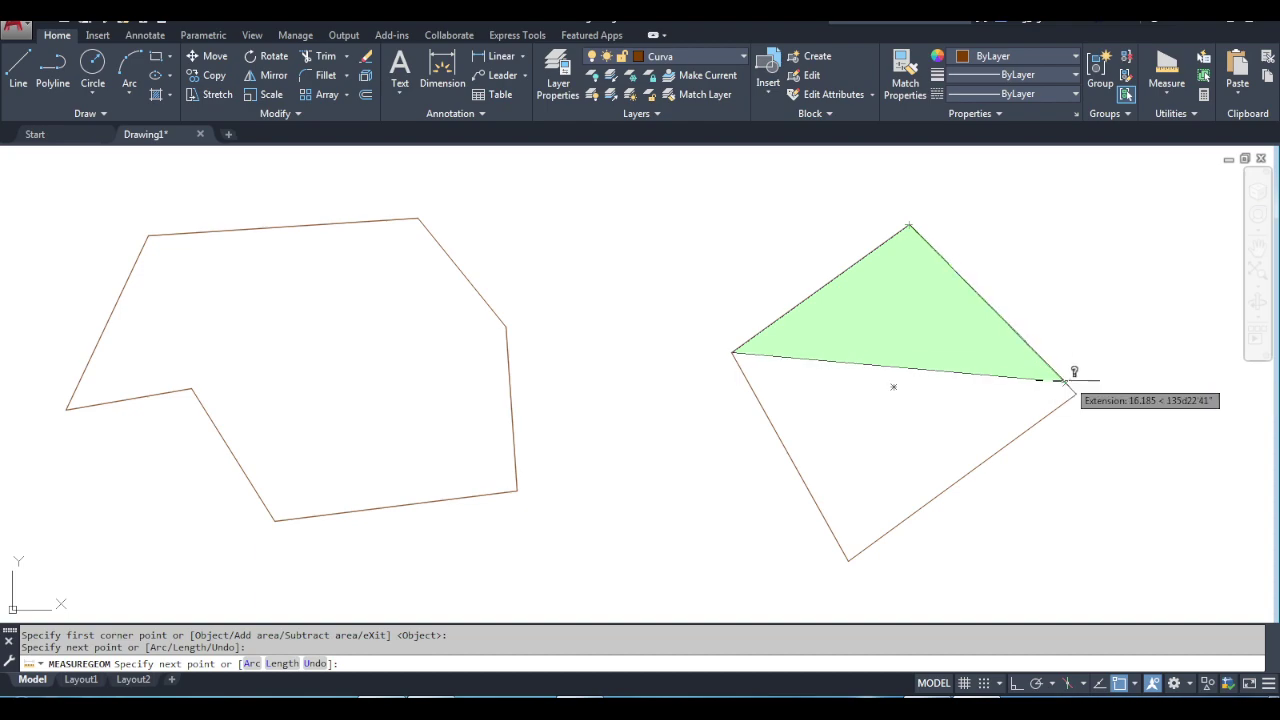
left_click(1076, 392)
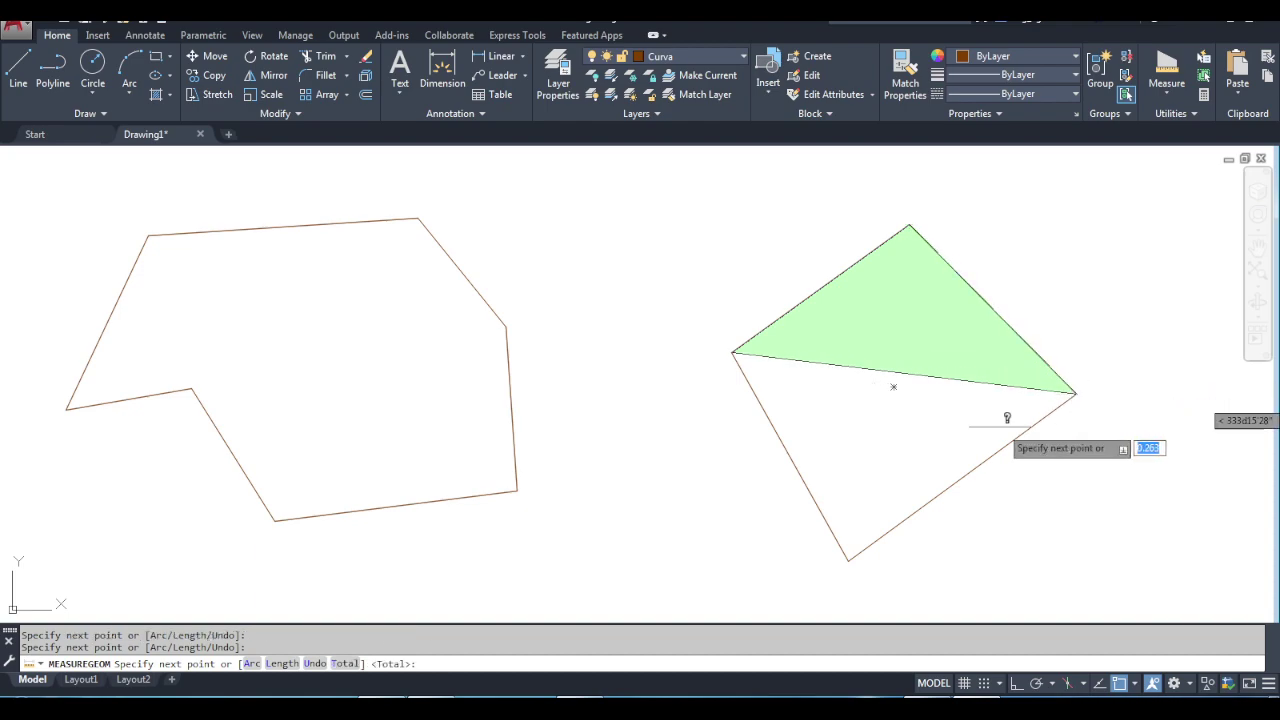
left_click(848, 560)
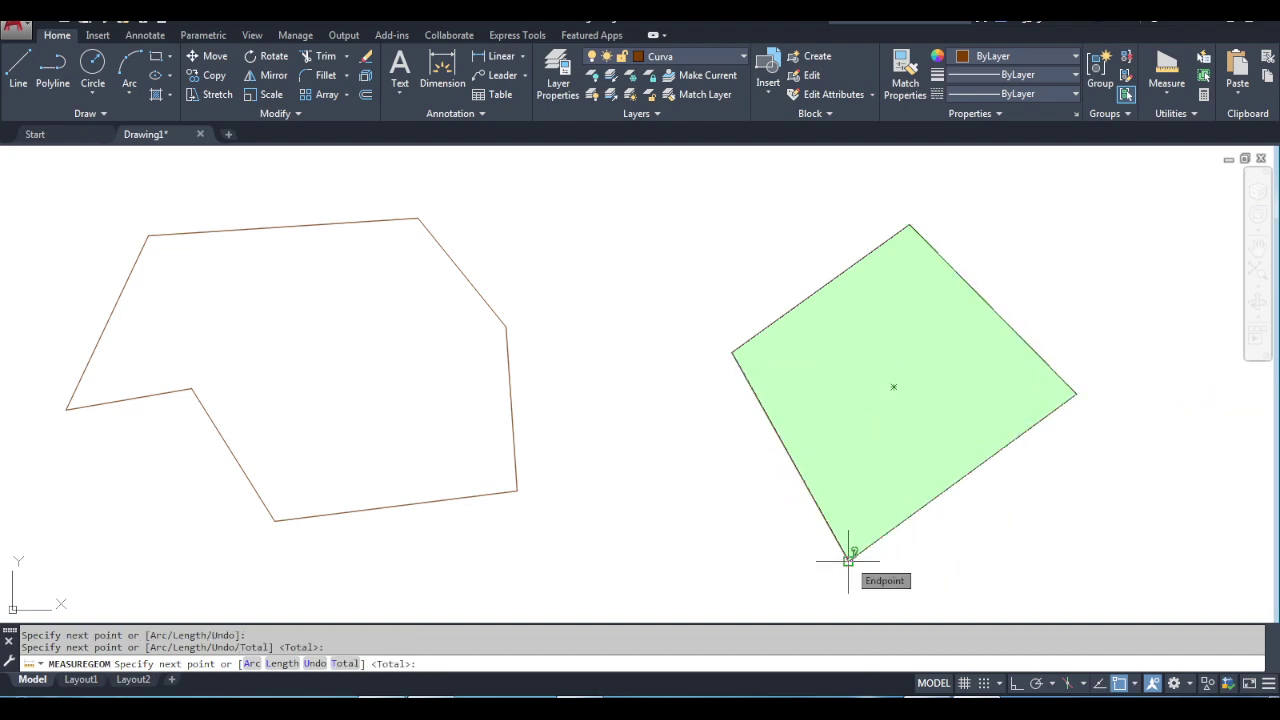
key("Return")
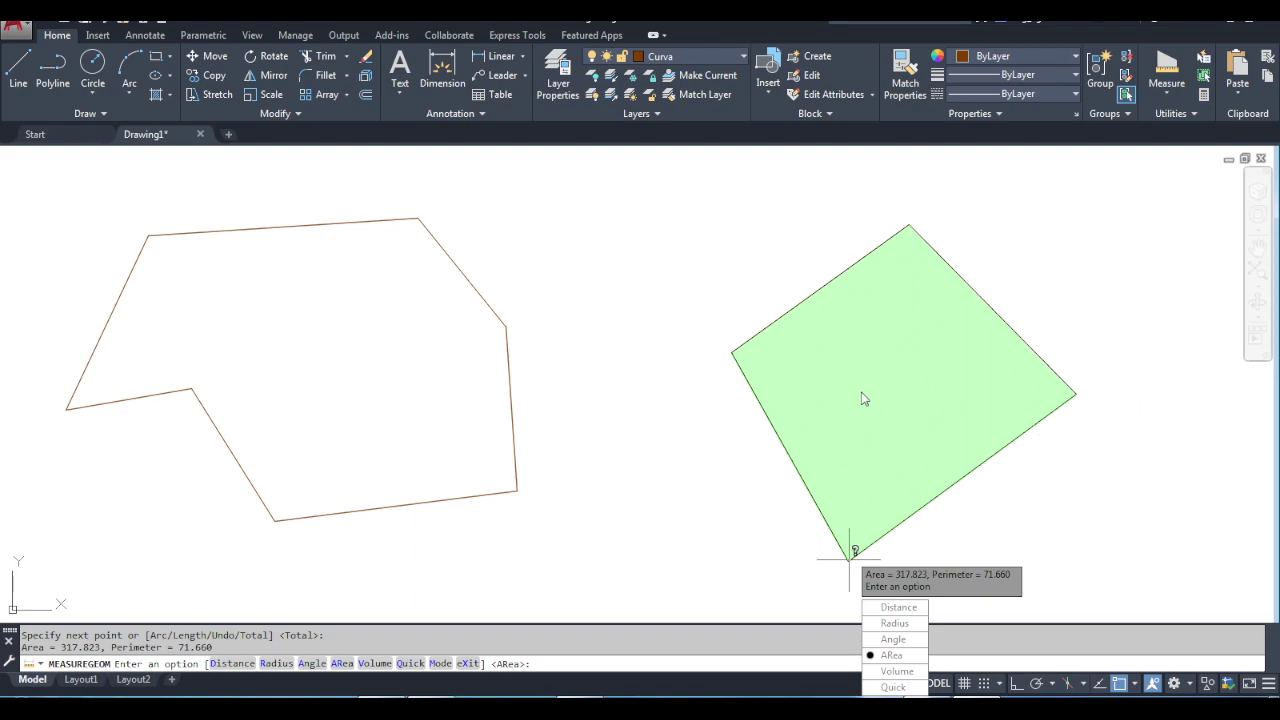
key("Escape")
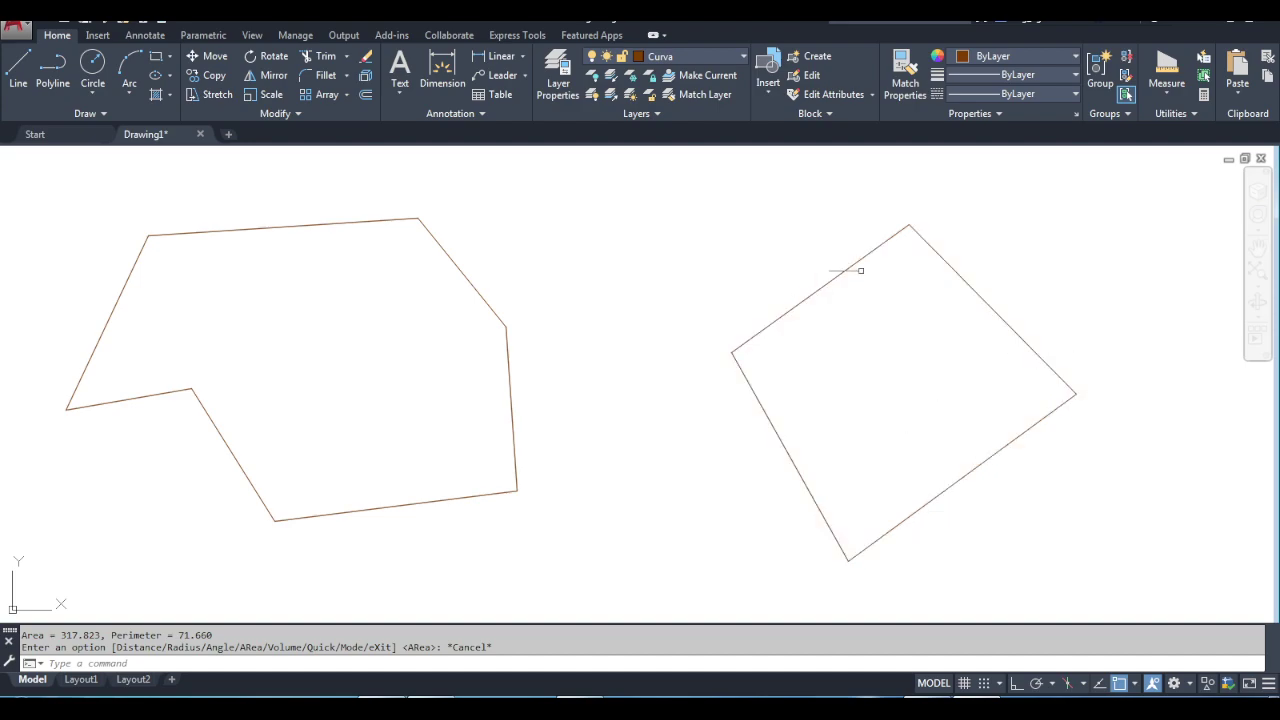
left_click(1170, 89)
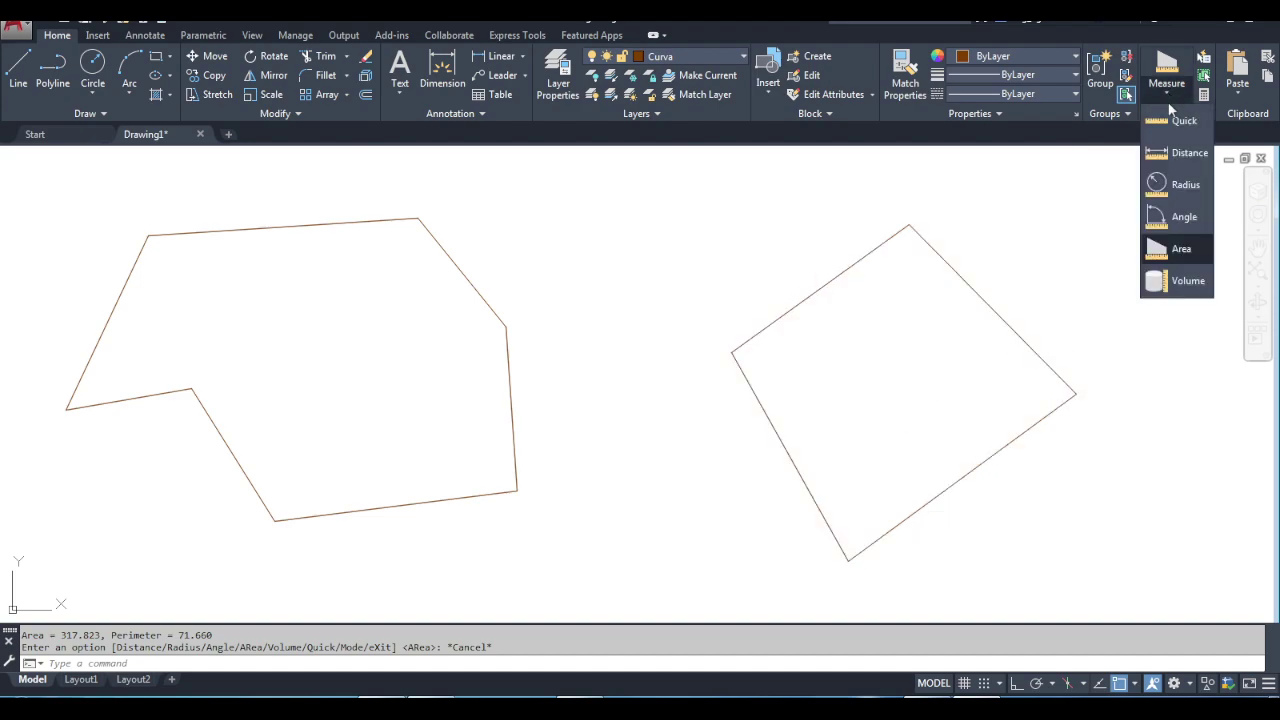
left_click(1177, 246)
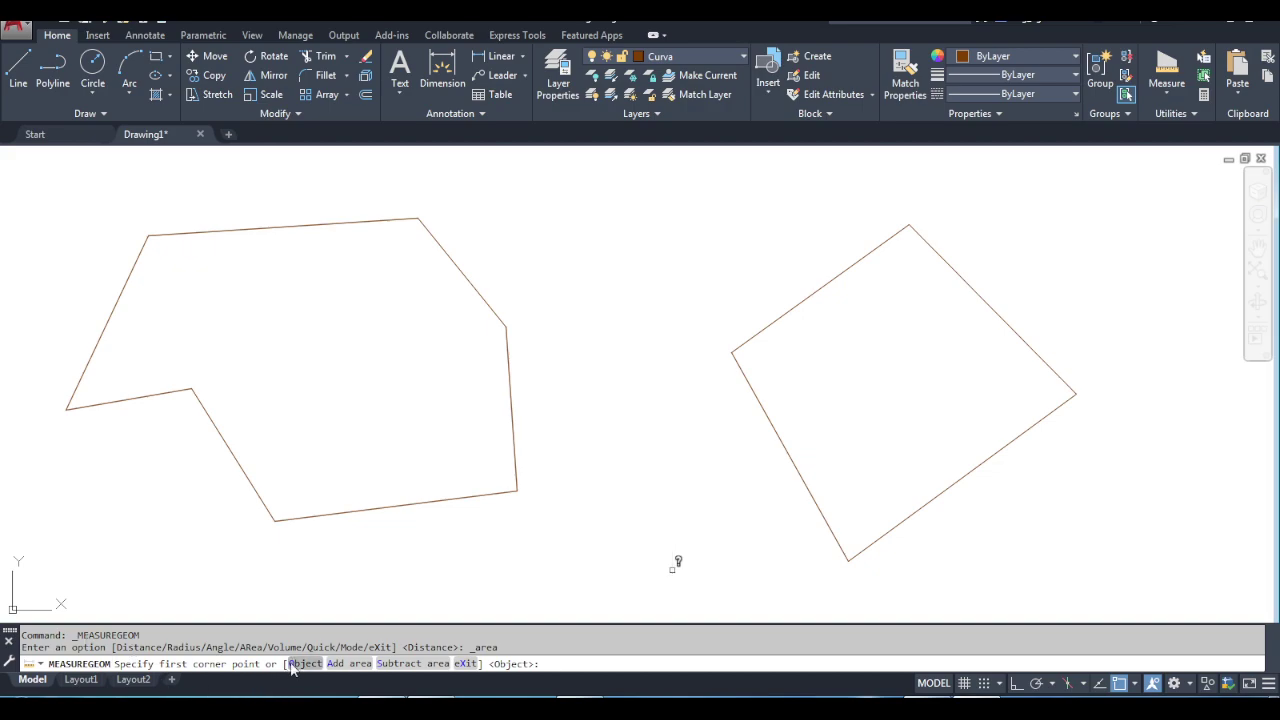
type("o")
key("Return")
left_click(778, 437)
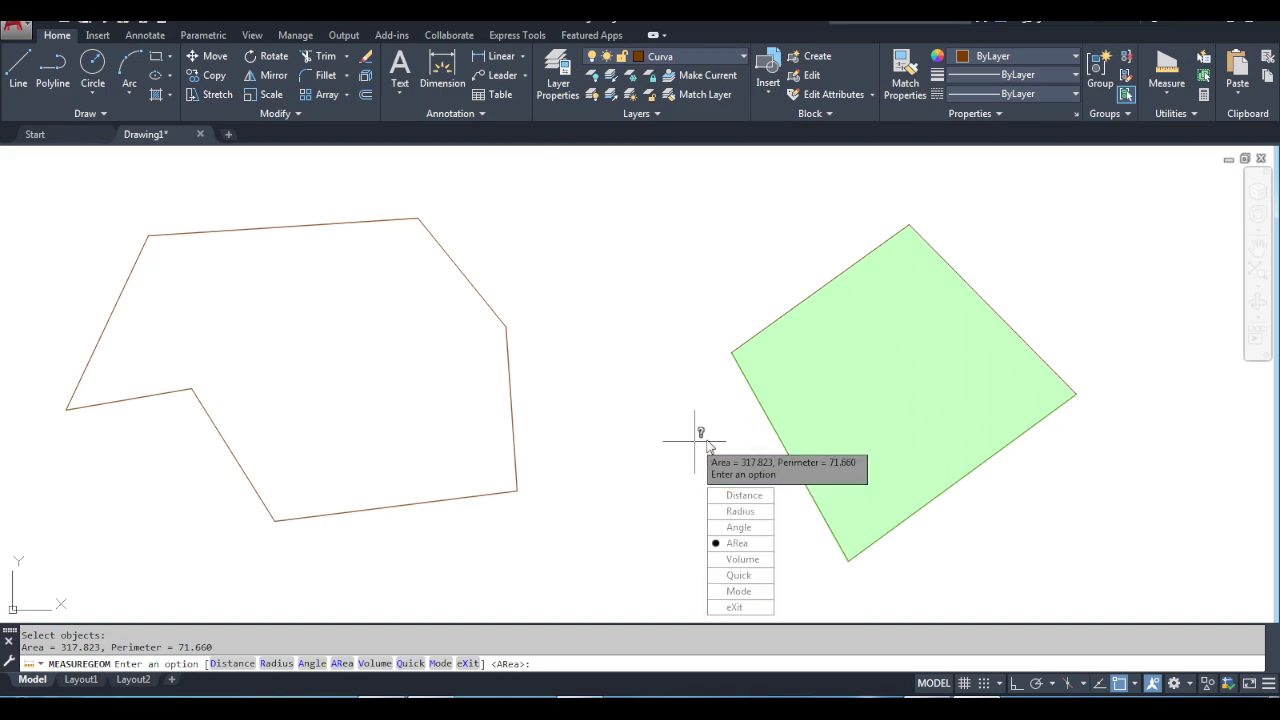
key("Escape")
left_click(773, 318)
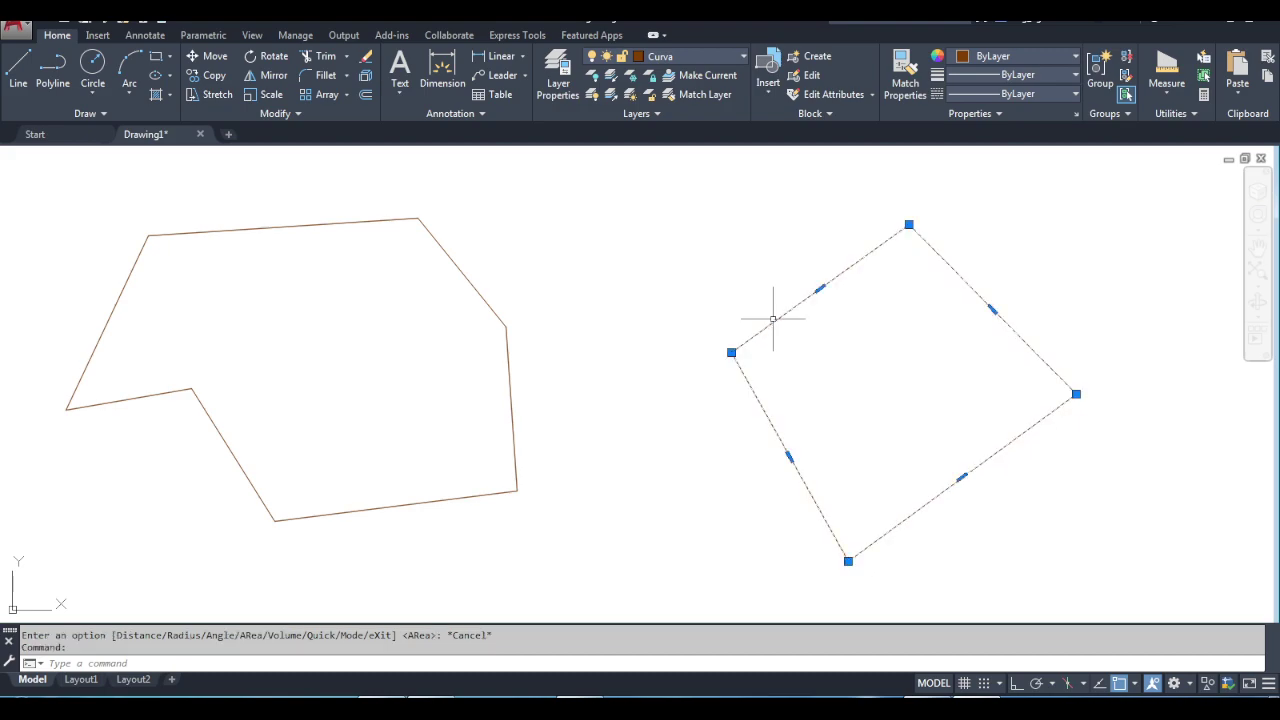
Check the square's Properties showing area 317.823 and length 71.66, then close and deselect.
right_click(773, 318)
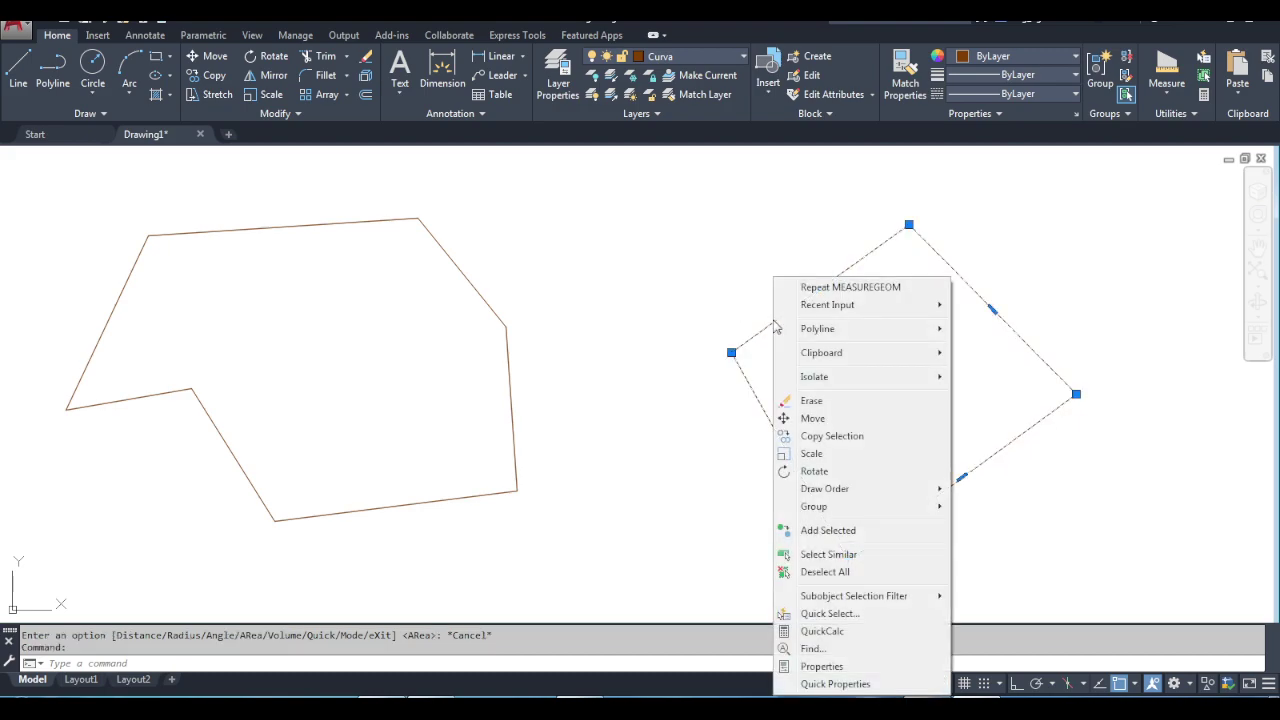
left_click(880, 661)
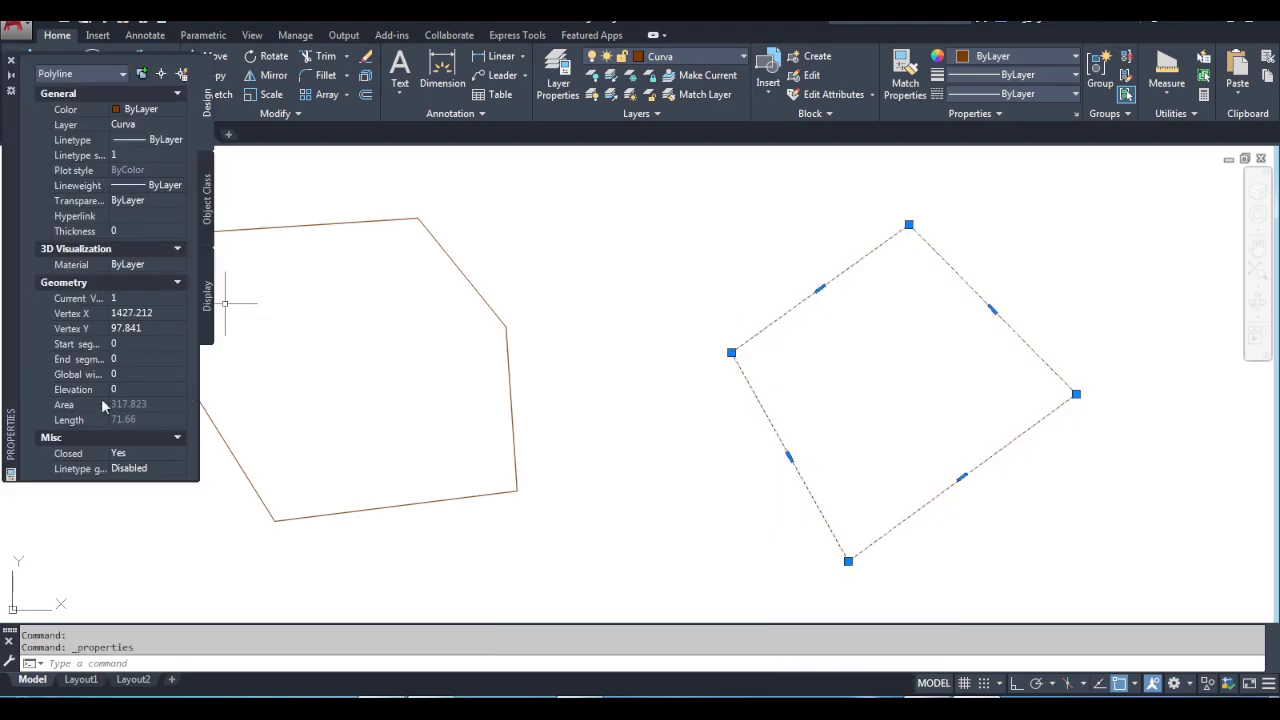
left_click(11, 60)
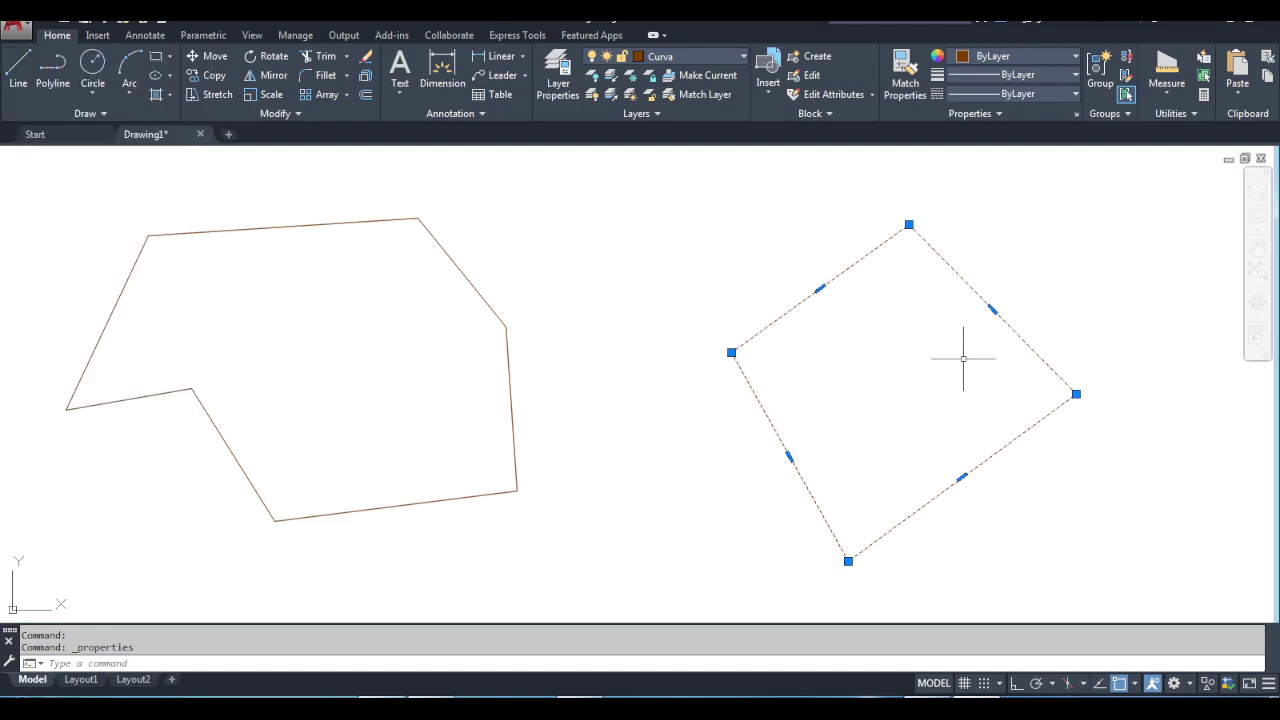
key("Escape")
LIST the square, confirming a closed LWPOLYLINE with area 317.823 and perimeter 71.660.
key("Return")
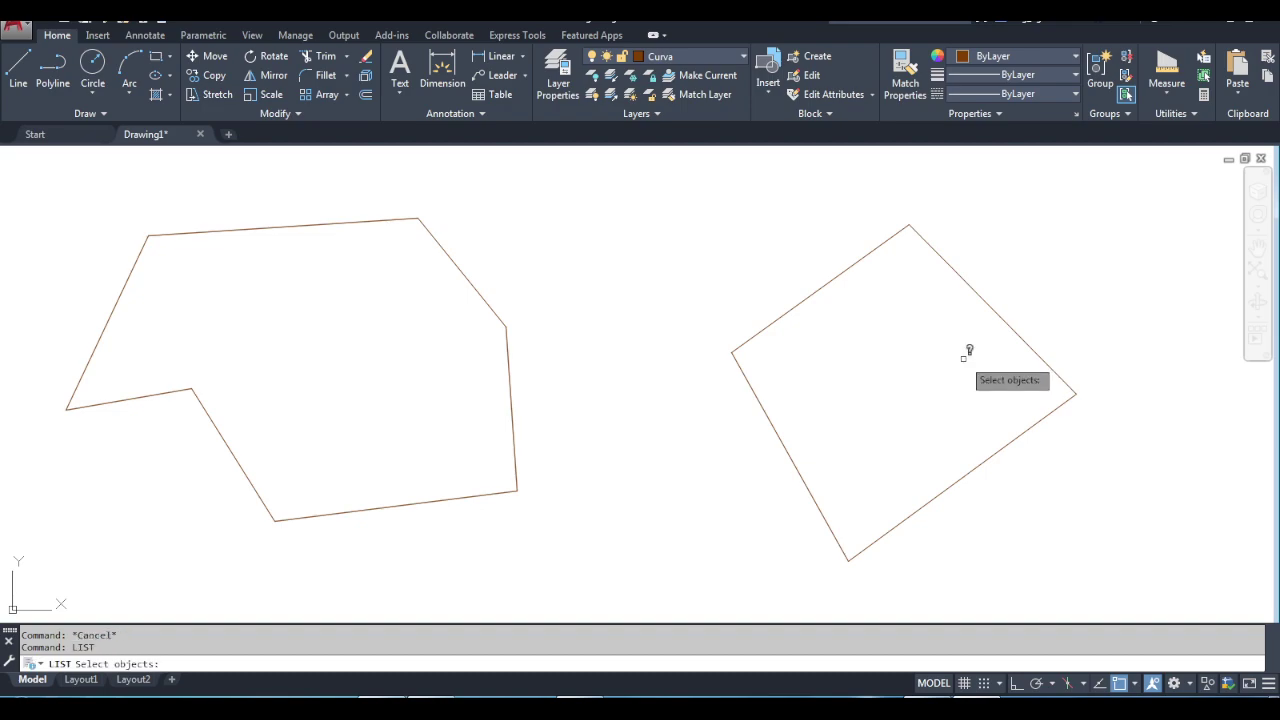
key("Escape")
key("Escape")
key("Return")
left_click(1008, 324)
key("Return")
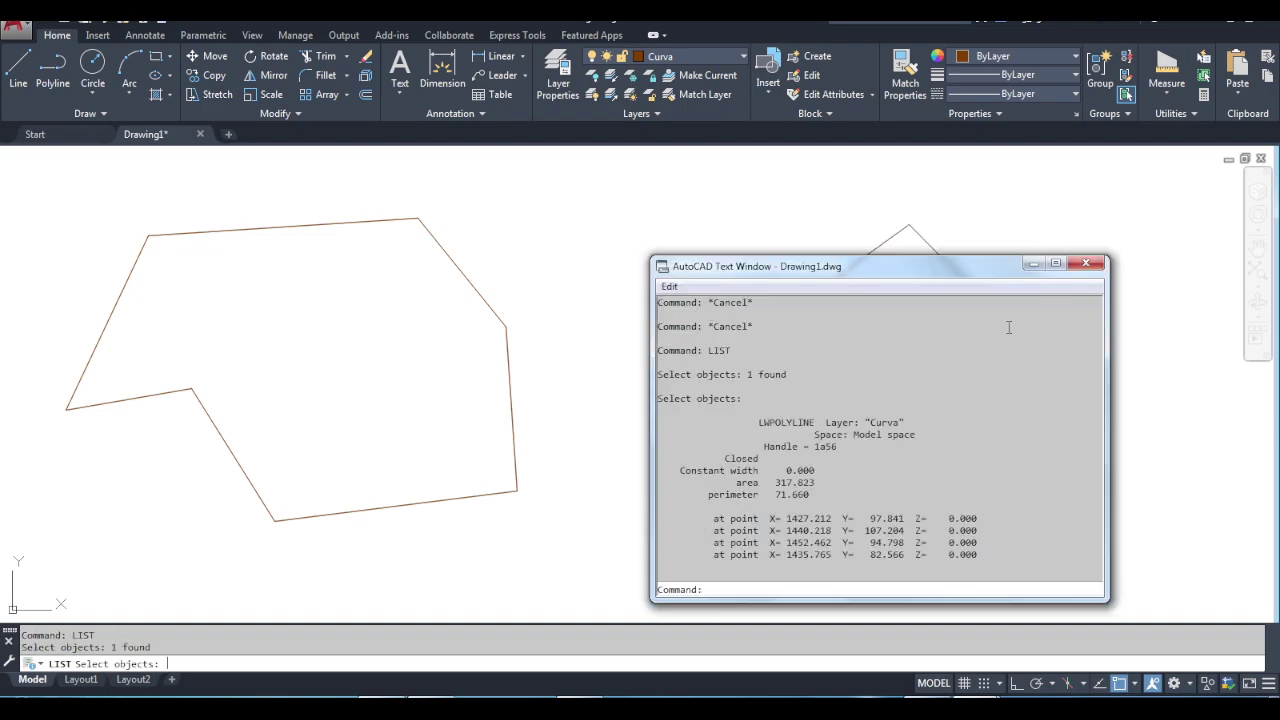
left_click_drag(815, 497, 680, 458)
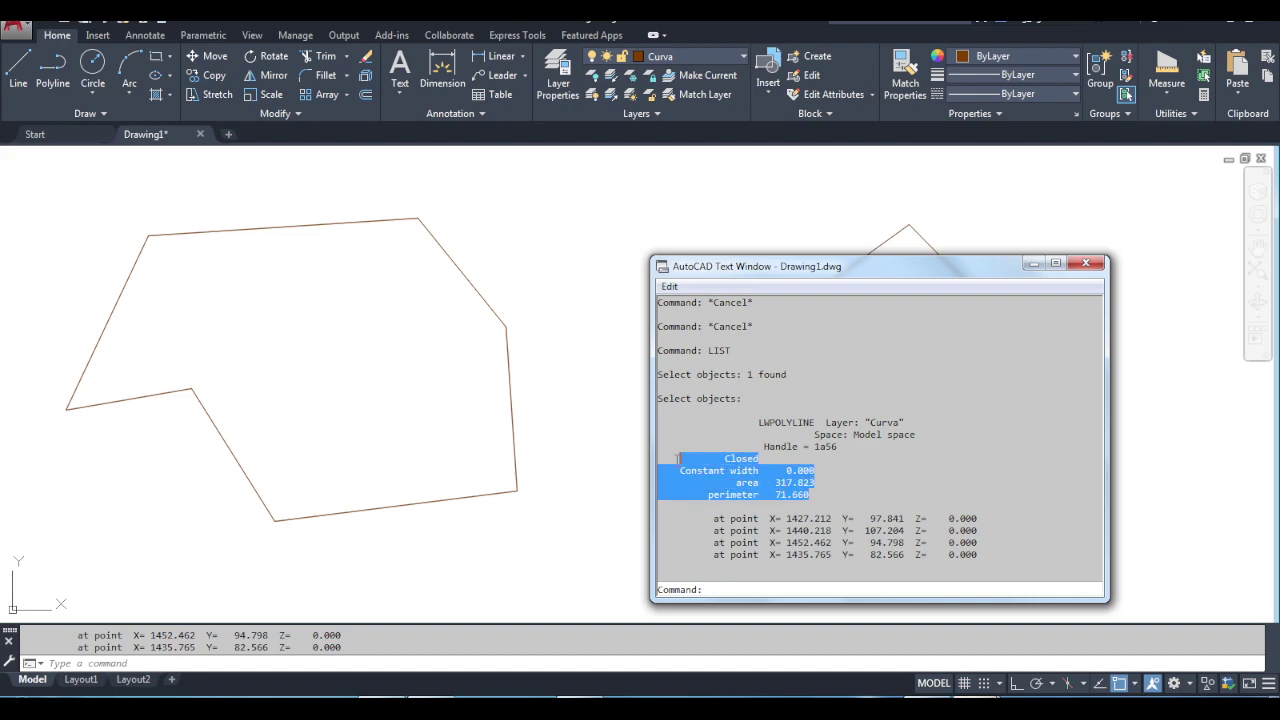
left_click(1086, 262)
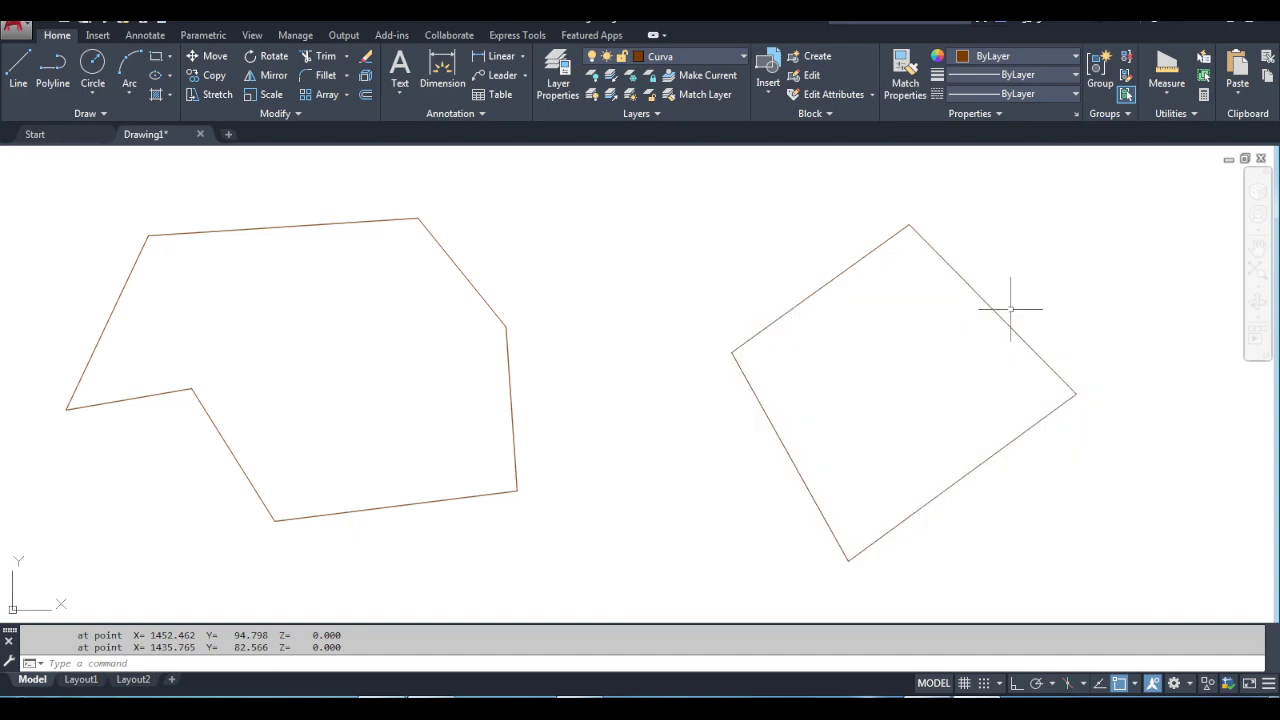